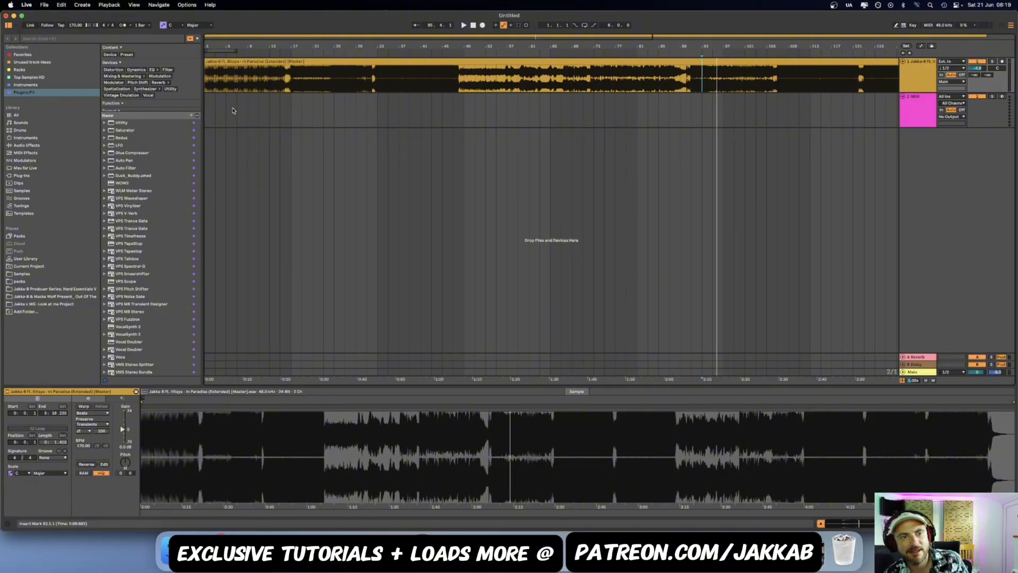
Add arrangement locators named Intro at bar 1 and Bass Intro at bar 17.
{"action": "scroll", "coordinate": [254, 94], "scroll_direction": "up", "scroll_amount": 4}
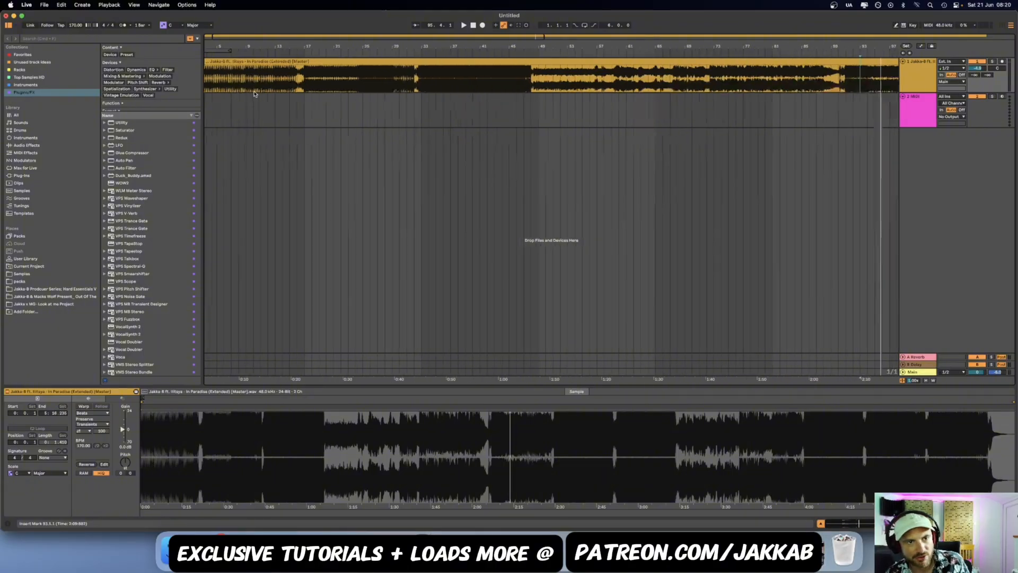
{"action": "scroll", "coordinate": [255, 94], "scroll_direction": "left", "scroll_amount": 2}
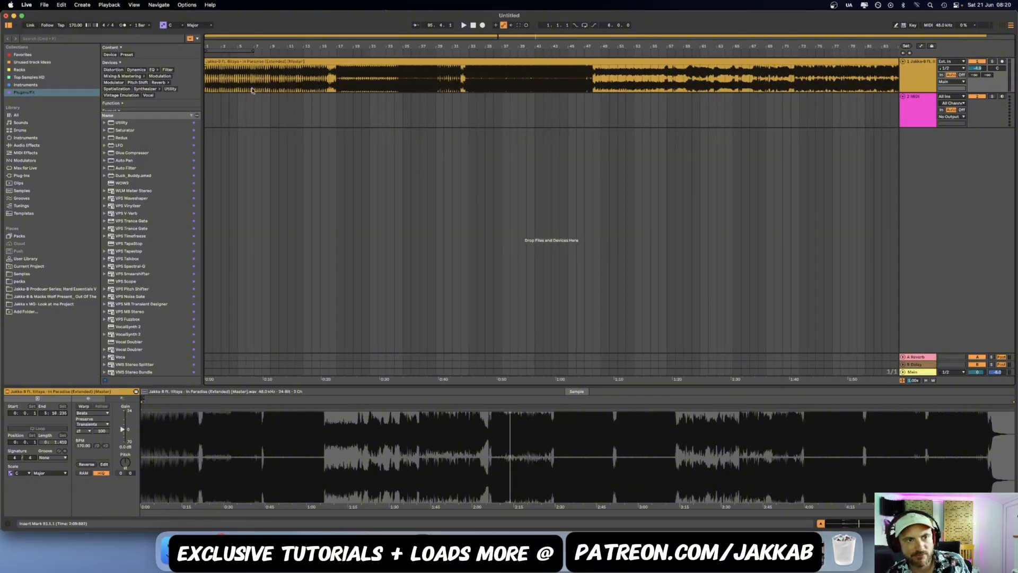
{"action": "right_click", "coordinate": [333, 57]}
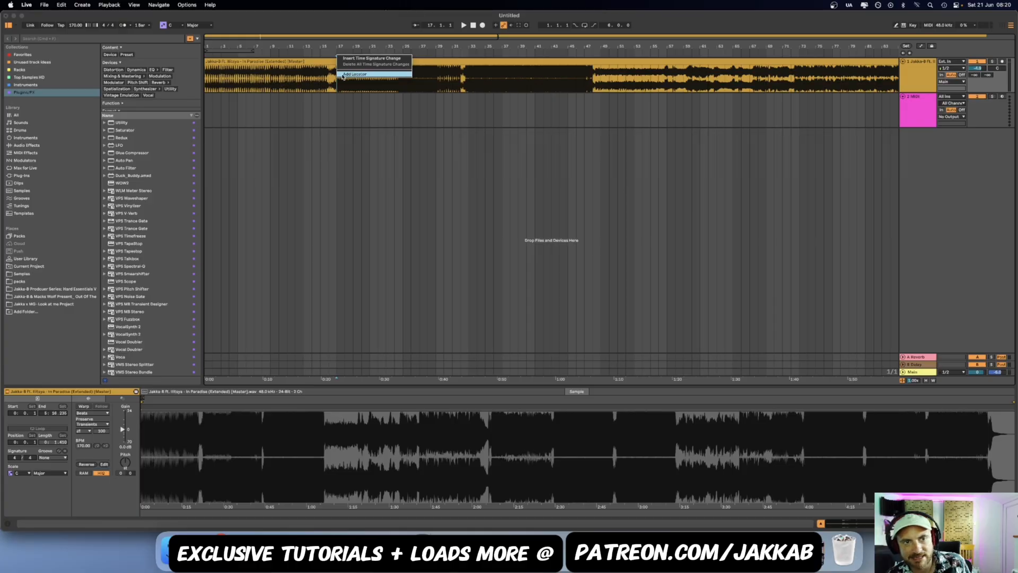
{"action": "left_click", "coordinate": [205, 55]}
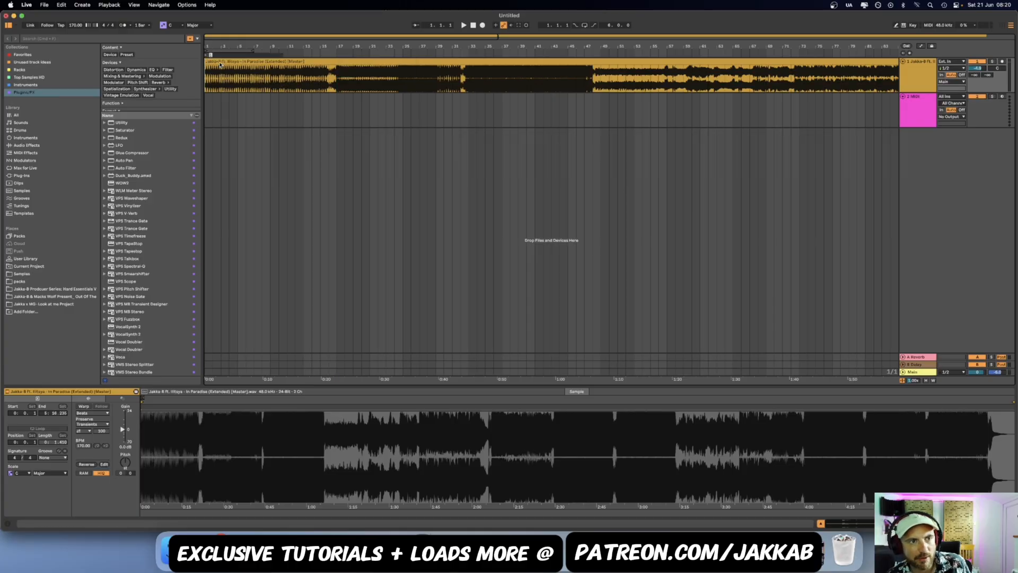
{"action": "left_click", "coordinate": [349, 74]}
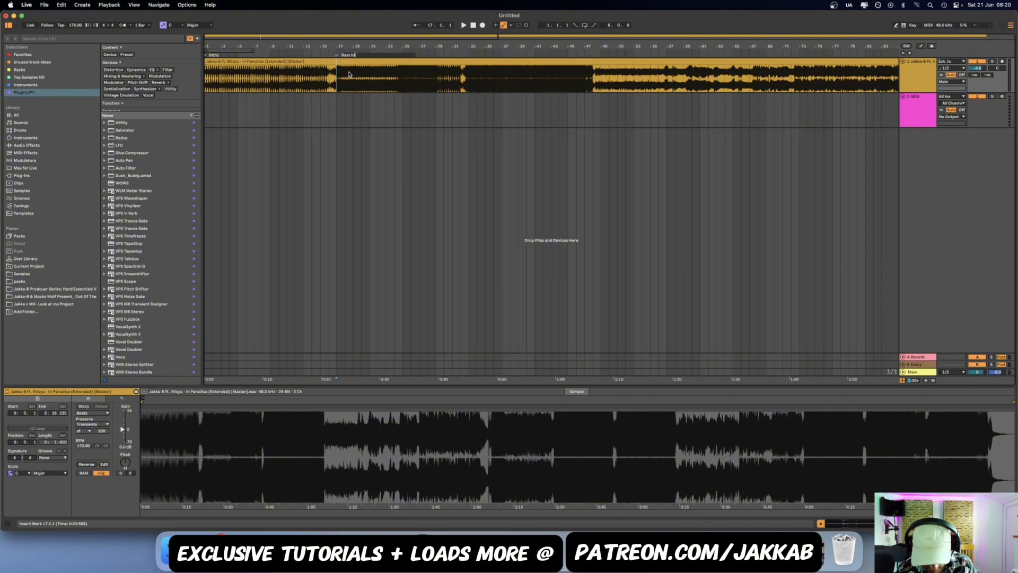
{"action": "key", "text": "Return"}
Play the section after the first bass part and add a locator named Intro Lead at bar 33.
{"action": "left_click", "coordinate": [467, 78]}
{"action": "key", "text": "space"}
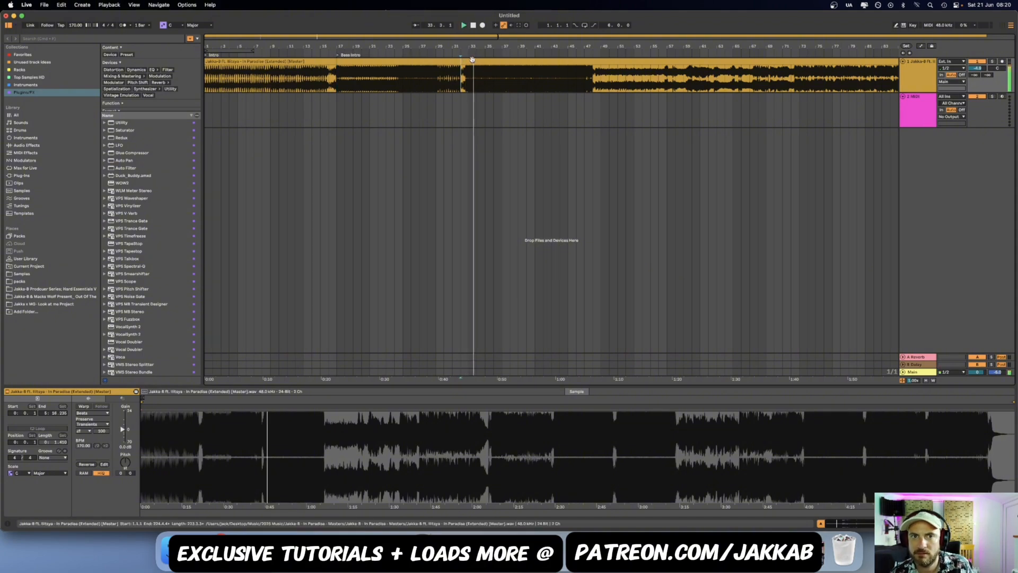
{"action": "key", "text": "space"}
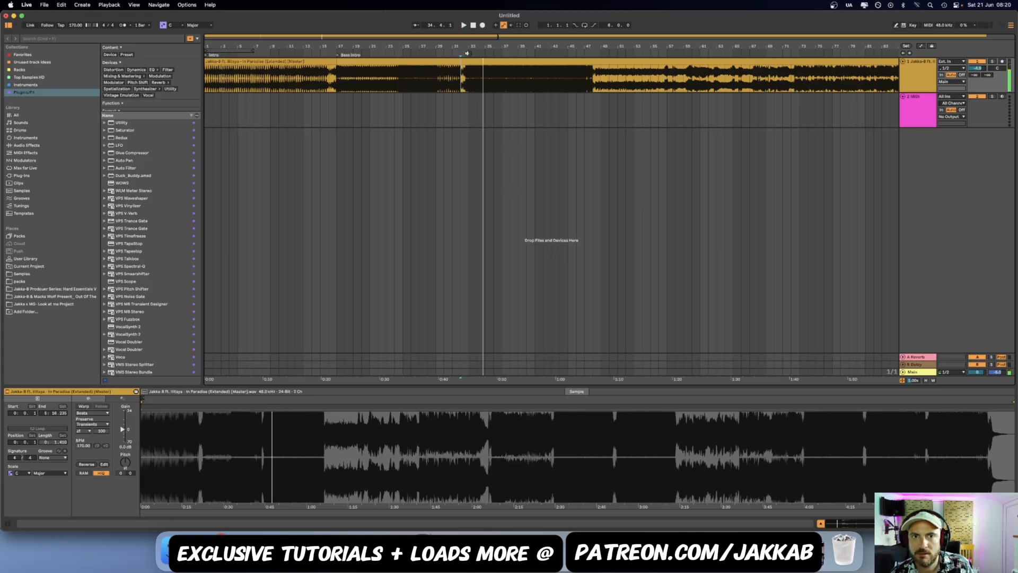
{"action": "right_click", "coordinate": [469, 55]}
{"action": "left_click", "coordinate": [496, 78]}
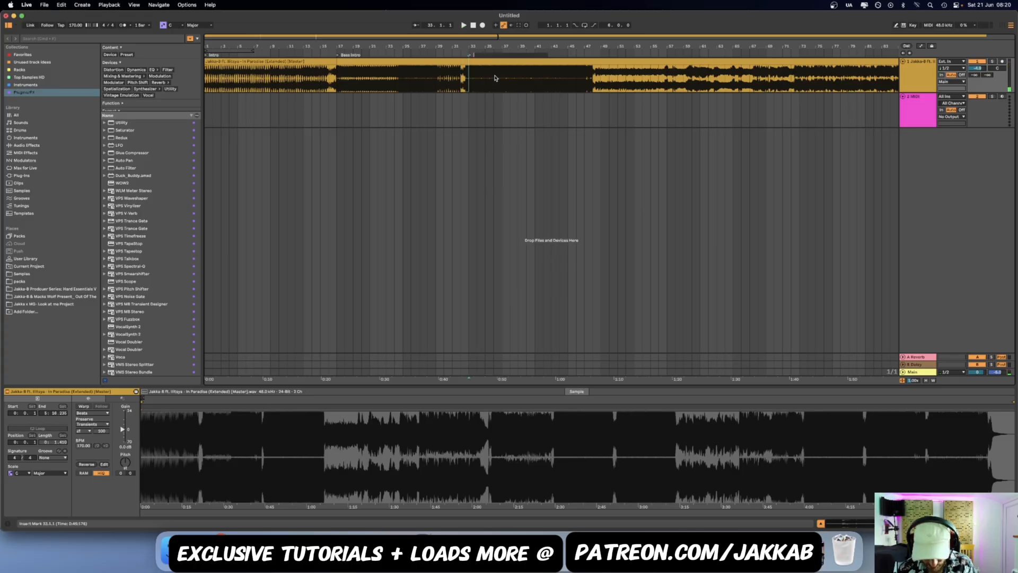
{"action": "type", "text": "Intro Lead"}
{"action": "key", "text": "Return"}
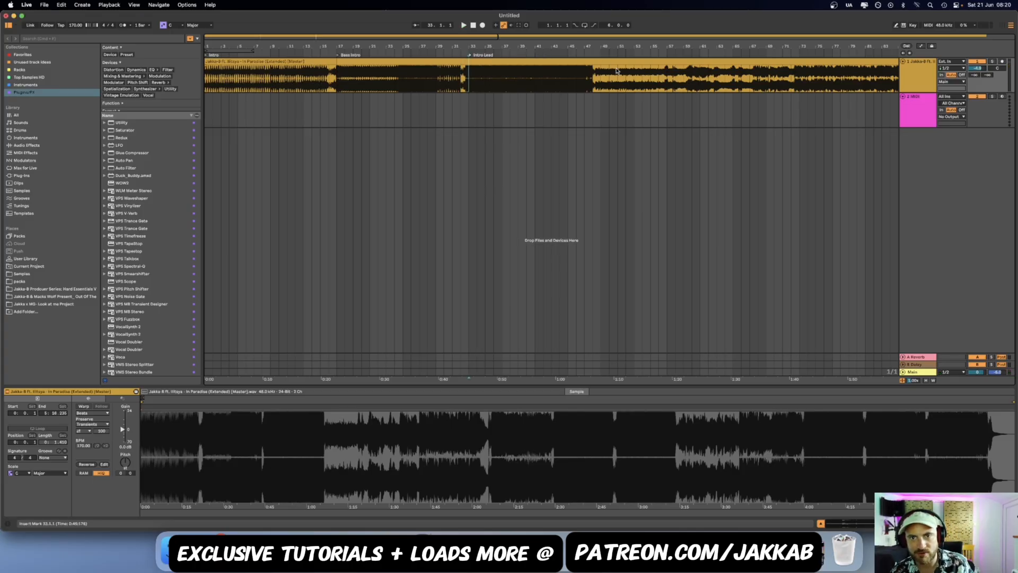
Audition the louder middle section and add locators named Breakdown at bar 49 and Verse at bar 57.
{"action": "left_click", "coordinate": [593, 53]}
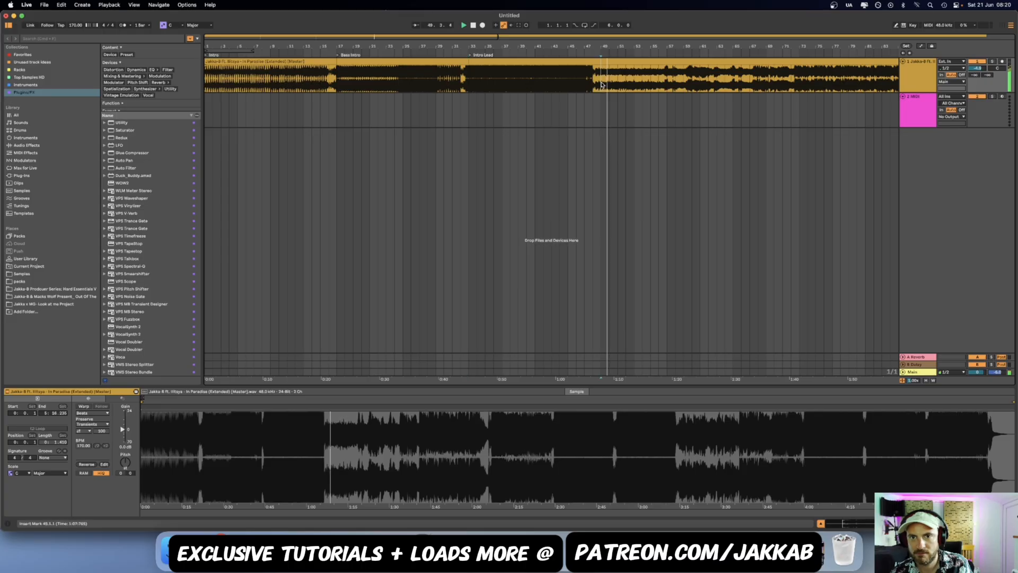
{"action": "key", "text": "space"}
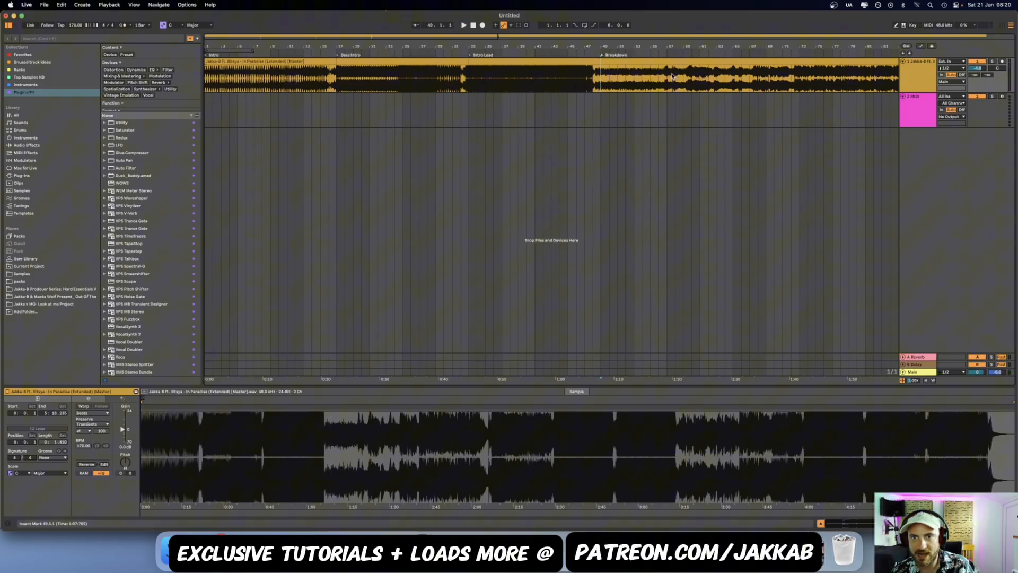
{"action": "left_click_drag", "start_coordinate": [644, 79], "coordinate": [651, 79]}
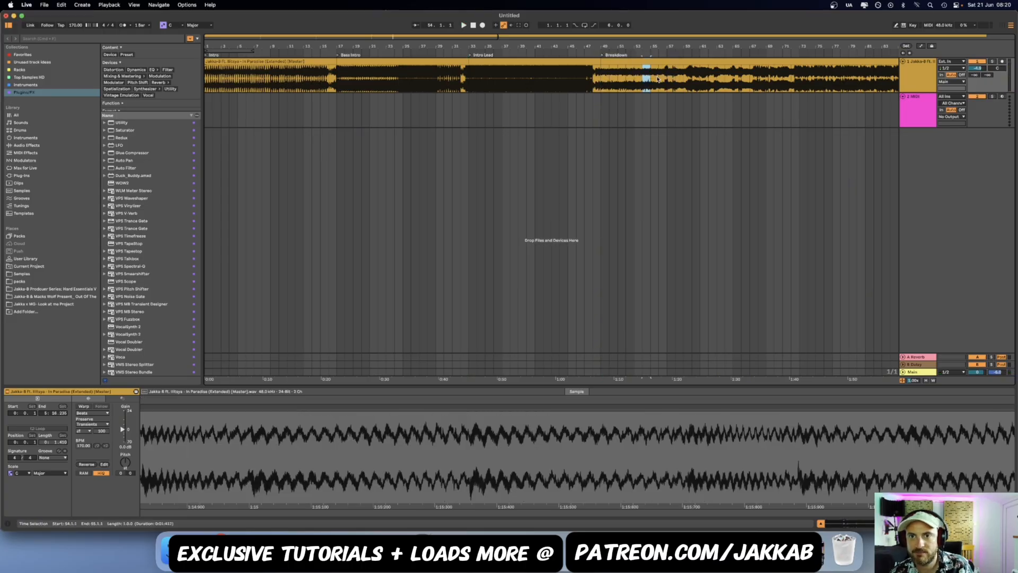
{"action": "left_click", "coordinate": [661, 79]}
{"action": "key", "text": "space"}
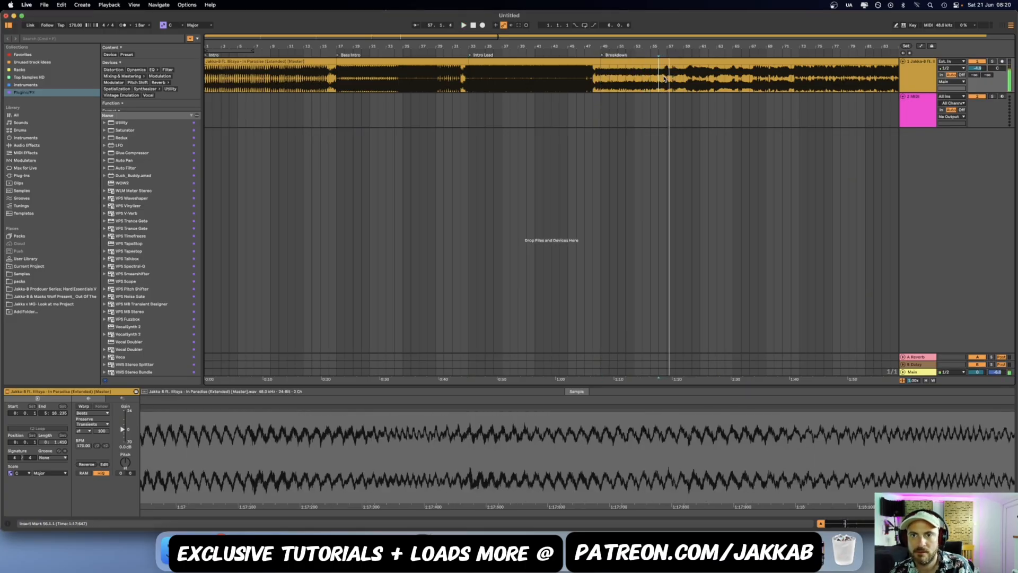
{"action": "left_click", "coordinate": [667, 53]}
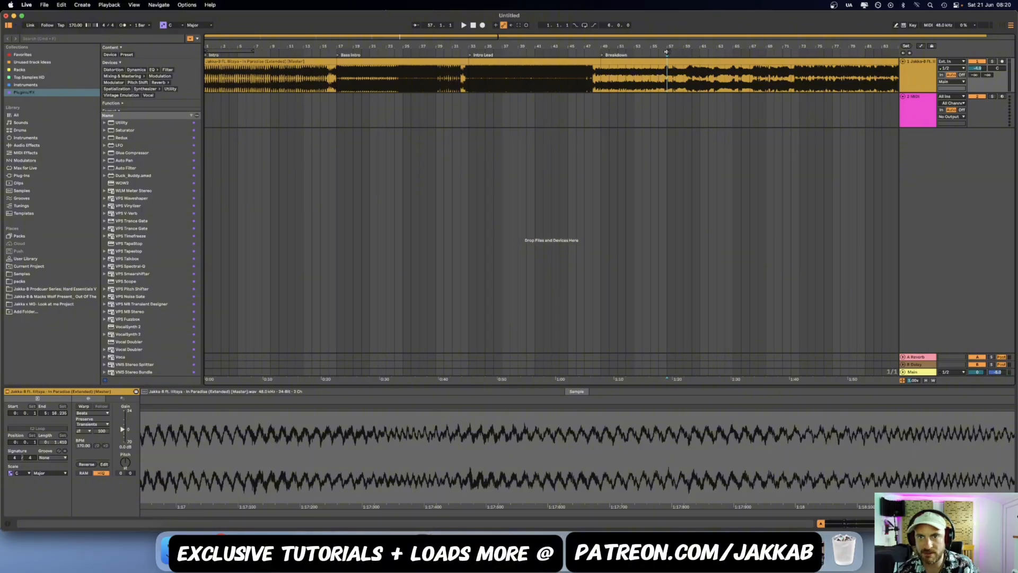
{"action": "right_click", "coordinate": [667, 52]}
{"action": "left_click", "coordinate": [690, 73]}
Audition the track beyond the verse to find the vocal change and add a locator named Chorus at bar 73.
{"action": "left_click", "coordinate": [717, 80]}
{"action": "key", "text": "space"}
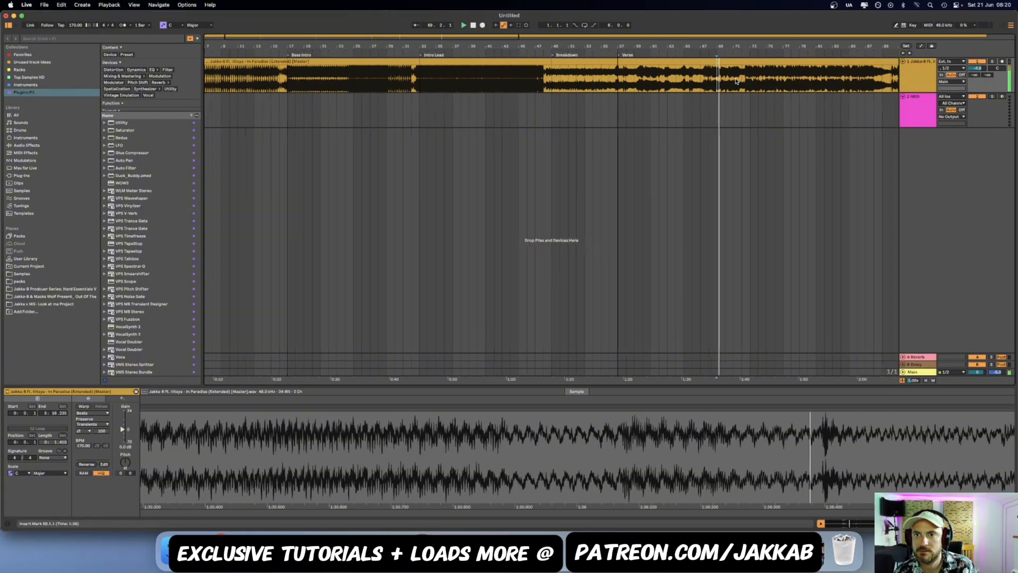
{"action": "scroll", "coordinate": [742, 81], "scroll_direction": "right", "scroll_amount": 1}
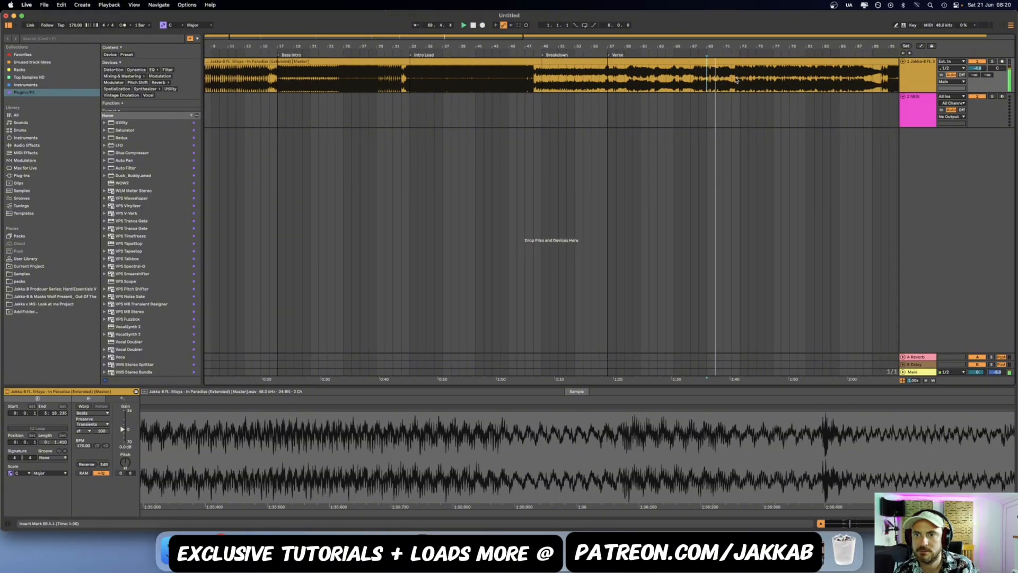
{"action": "left_click", "coordinate": [736, 80]}
{"action": "key", "text": "space"}
{"action": "key", "text": "space"}
{"action": "scroll", "coordinate": [737, 81], "scroll_direction": "right", "scroll_amount": 2}
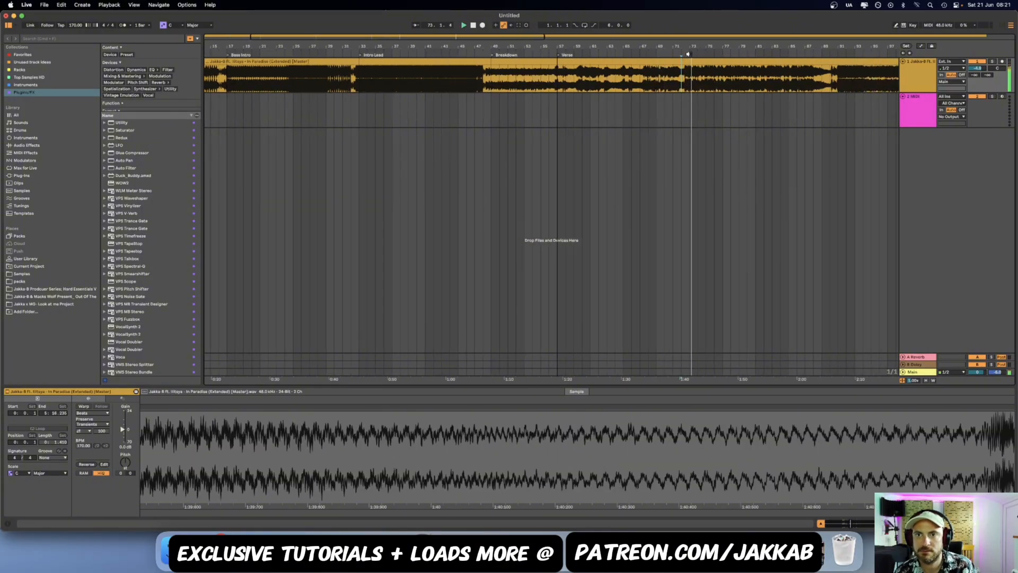
{"action": "scroll", "coordinate": [673, 85], "scroll_direction": "right", "scroll_amount": 6}
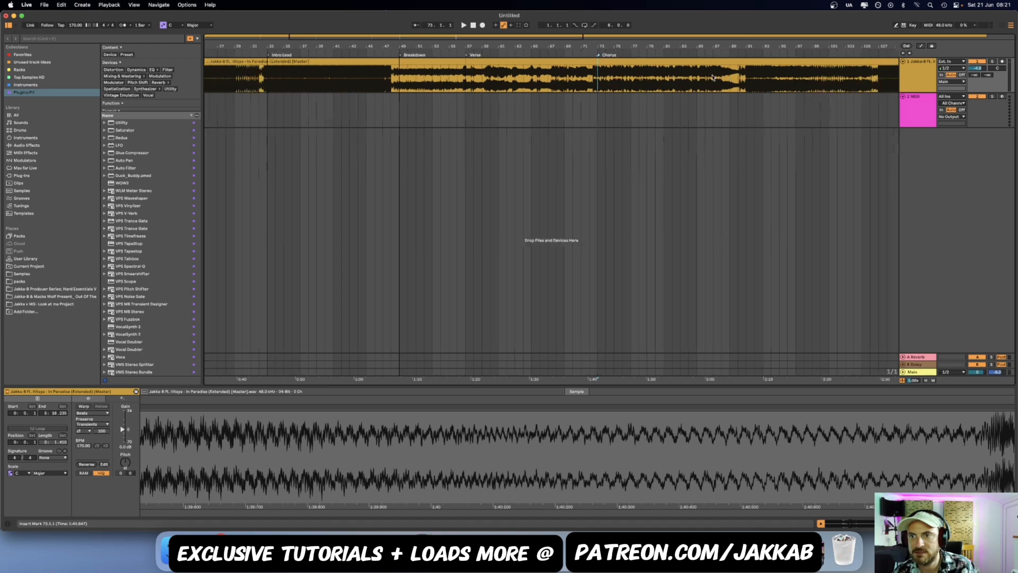
Play the end of the chorus and add a locator named Lead Kick in at bar 91.
{"action": "left_click", "coordinate": [661, 89]}
{"action": "key", "text": "space"}
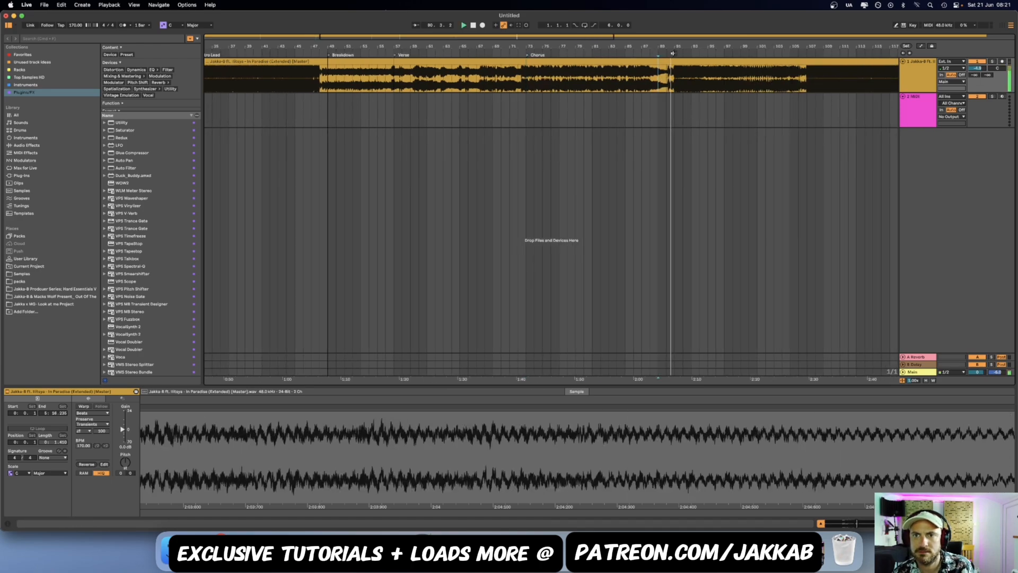
{"action": "left_click", "coordinate": [681, 75]}
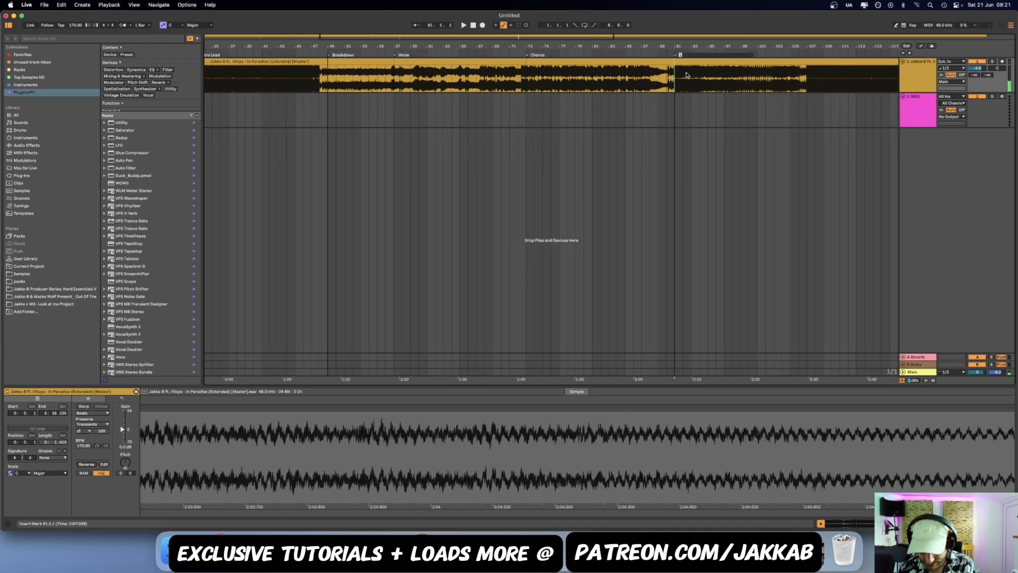
Add locators named Build up 1 at bar 99 and Drop 1 at bar 107.
{"action": "key", "text": "space"}
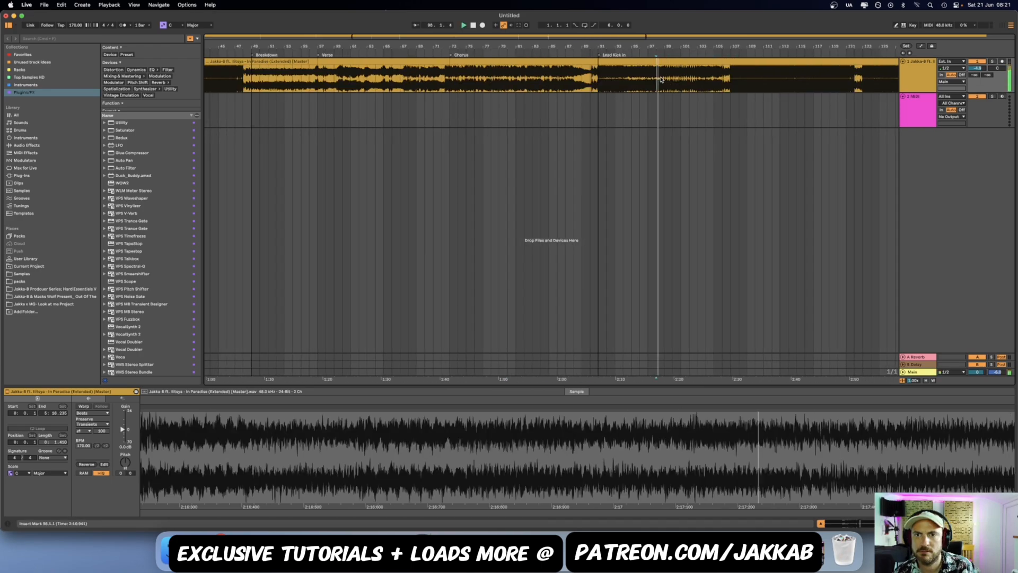
{"action": "scroll", "coordinate": [661, 80], "scroll_direction": "right", "scroll_amount": 2}
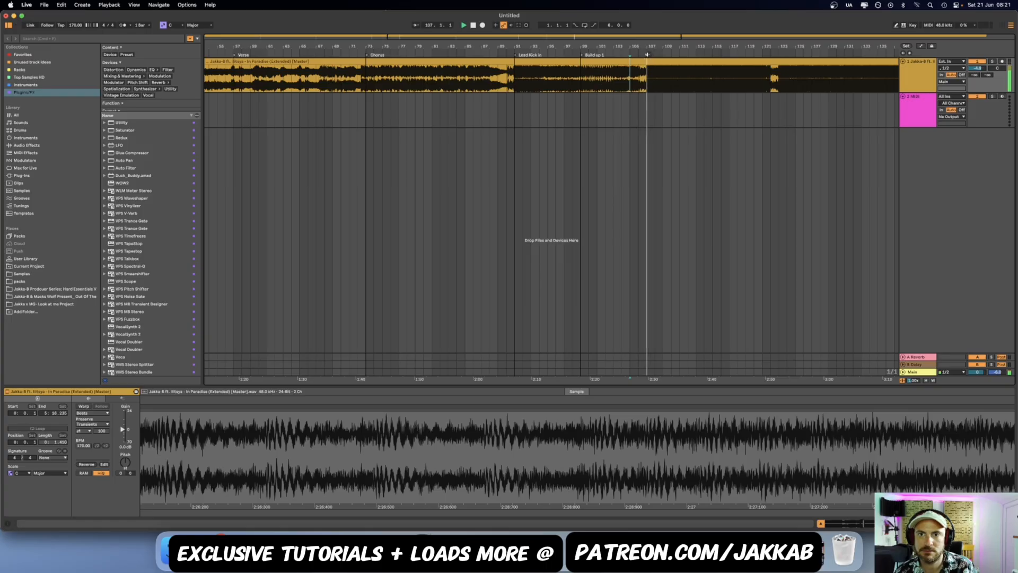
{"action": "right_click", "coordinate": [646, 54]}
{"action": "left_click", "coordinate": [657, 74]}
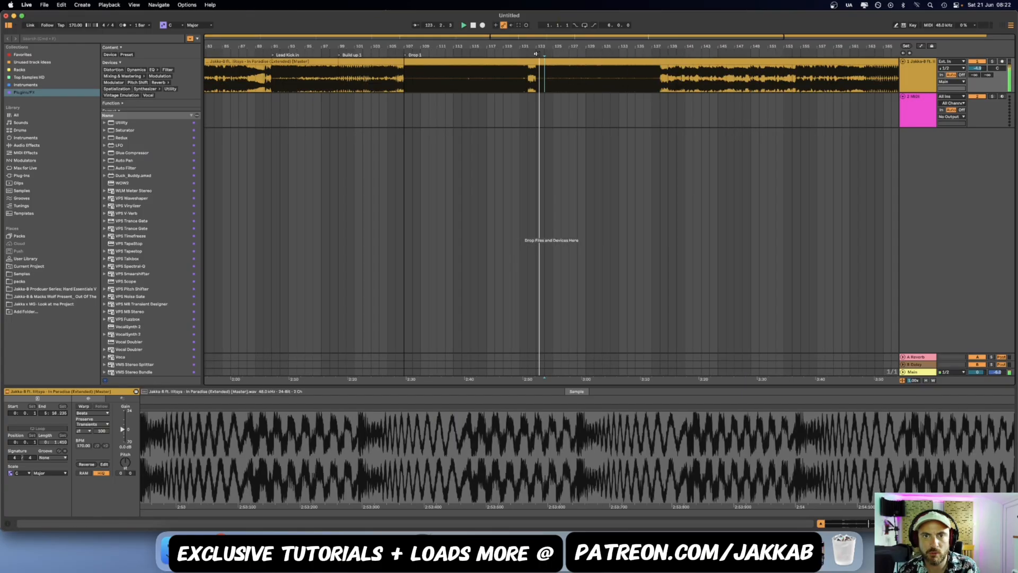
Add a locator named Vocal Bridge at bar 123, after the short fill in the first drop.
{"action": "right_click", "coordinate": [537, 55]}
{"action": "left_click", "coordinate": [537, 84]}
{"action": "key", "text": "space"}
{"action": "right_click", "coordinate": [537, 55]}
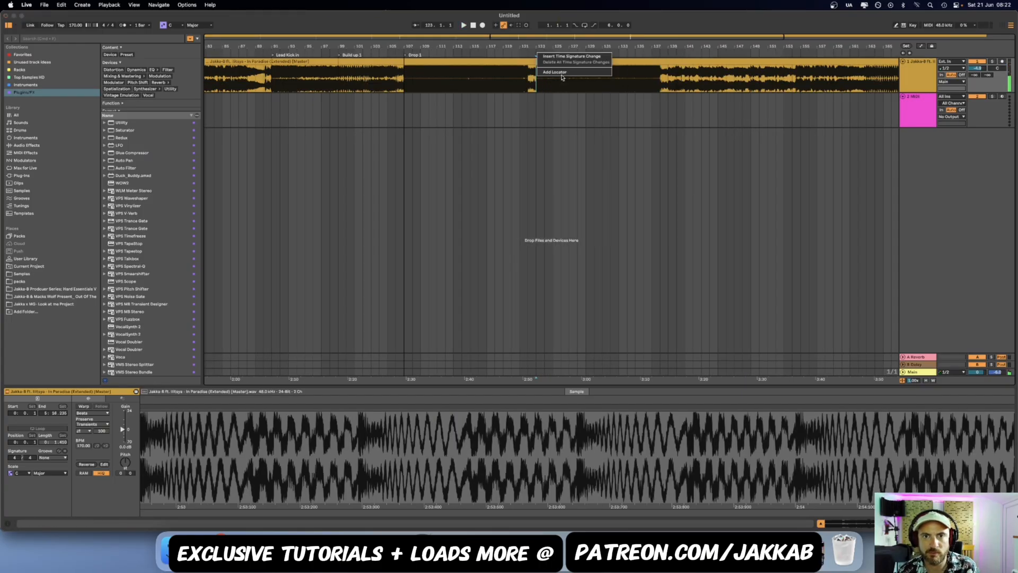
{"action": "left_click", "coordinate": [561, 74]}
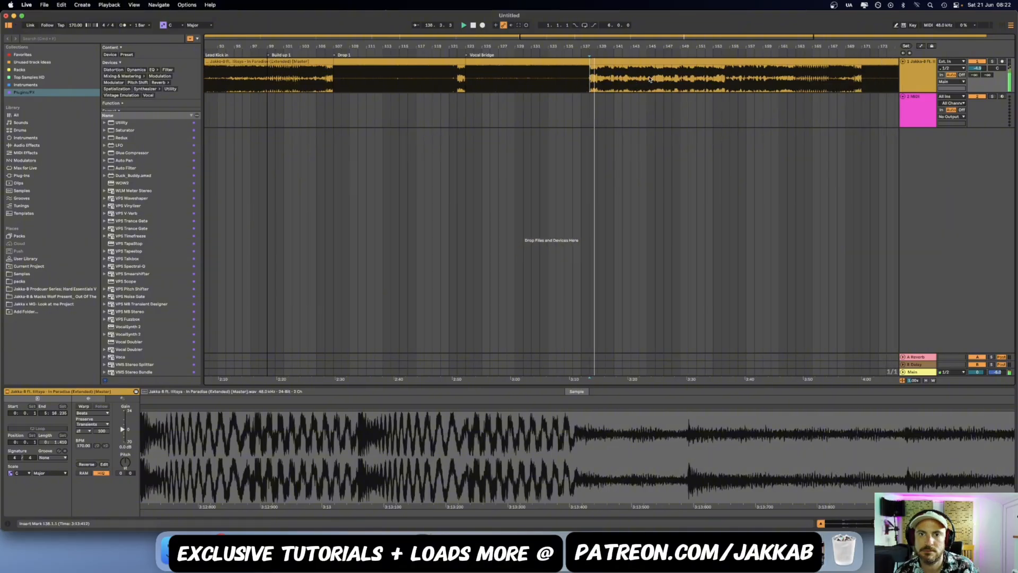
Add locators named Breakdown/Verse 2 at bar 139 and Chorus at bar 155.
{"action": "left_click", "coordinate": [498, 56]}
{"action": "key", "text": "space"}
{"action": "right_click", "coordinate": [507, 55]}
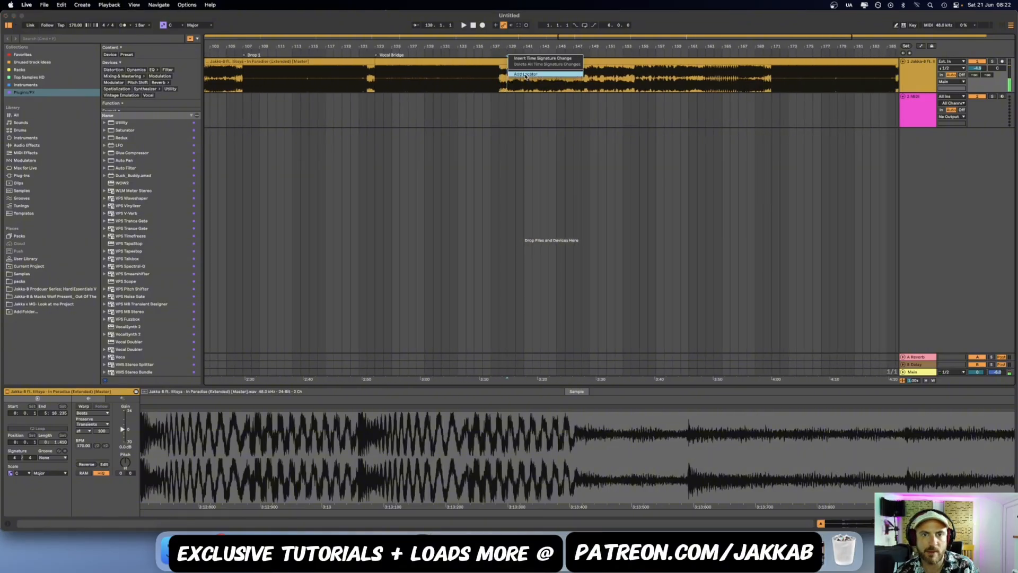
{"action": "left_click", "coordinate": [525, 75]}
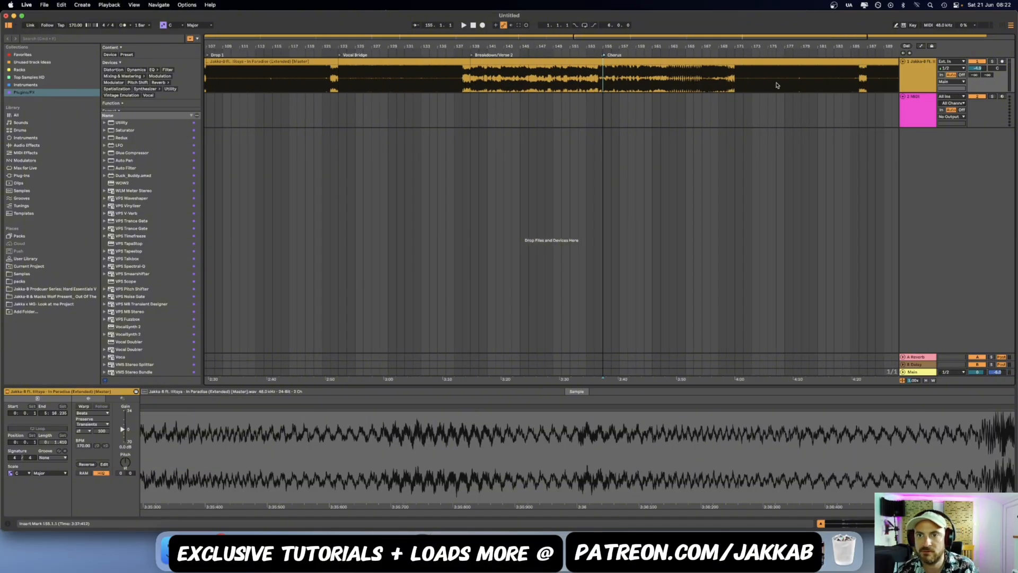
Add a locator named Build 2 at bar 163, where the second build begins.
{"action": "scroll", "coordinate": [776, 85], "scroll_direction": "right", "scroll_amount": 3}
{"action": "right_click", "coordinate": [580, 55]}
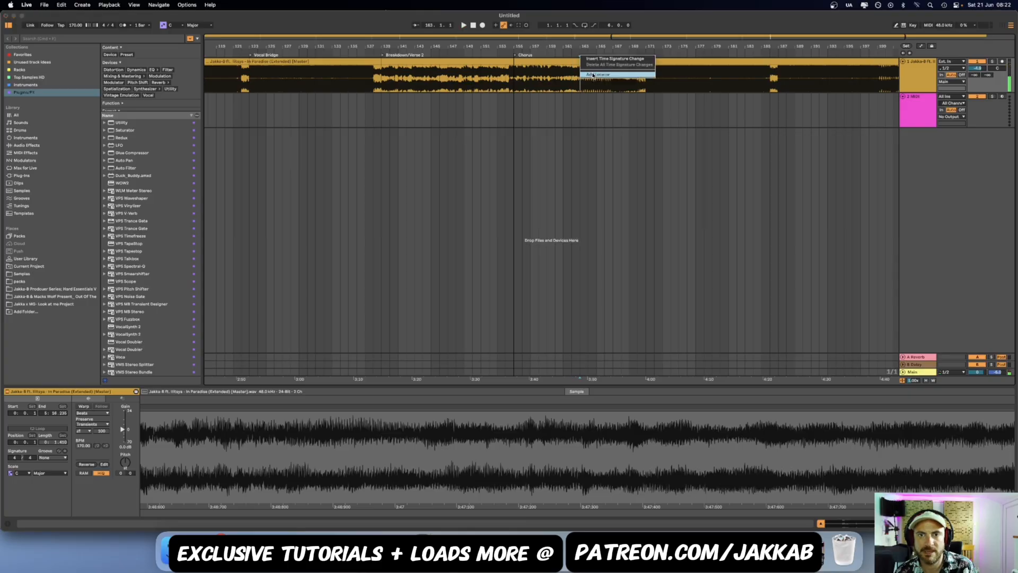
{"action": "left_click", "coordinate": [592, 75]}
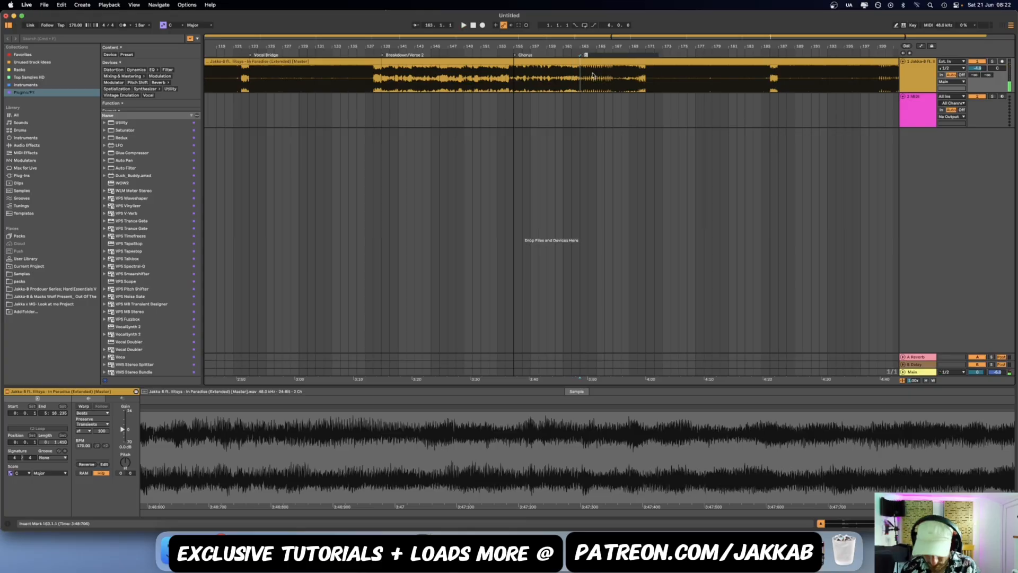
Play the end of the second build and add a locator named Drop 2 at bar 171.
{"action": "left_click", "coordinate": [638, 53]}
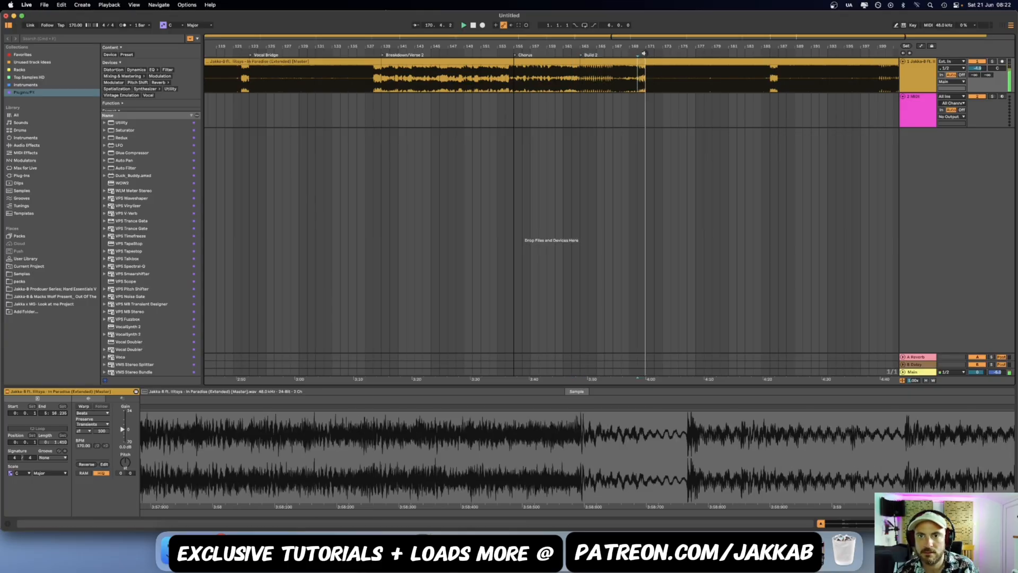
{"action": "key", "text": "super+r"}
{"action": "type", "text": "Drop 2"}
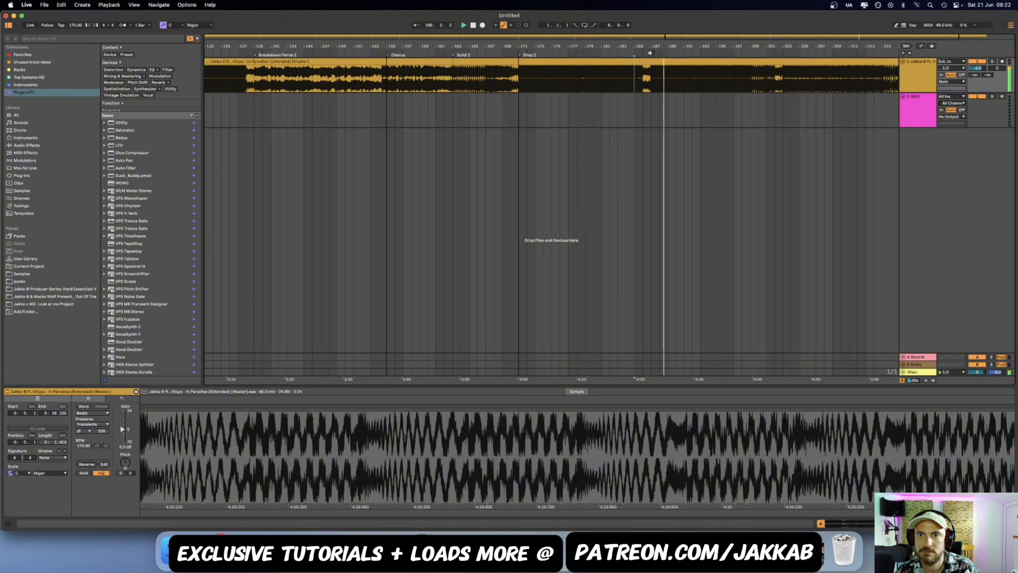
Add locators named Vocal Bridge 2 at bar 187 and Outro at bar 203.
{"action": "left_click", "coordinate": [657, 56]}
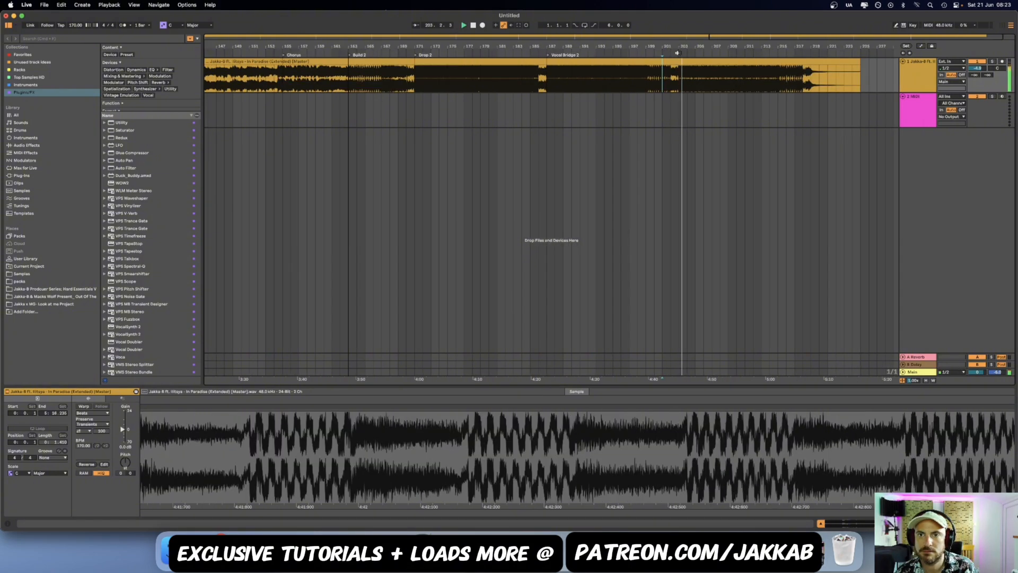
{"action": "right_click", "coordinate": [681, 55]}
{"action": "left_click", "coordinate": [693, 74]}
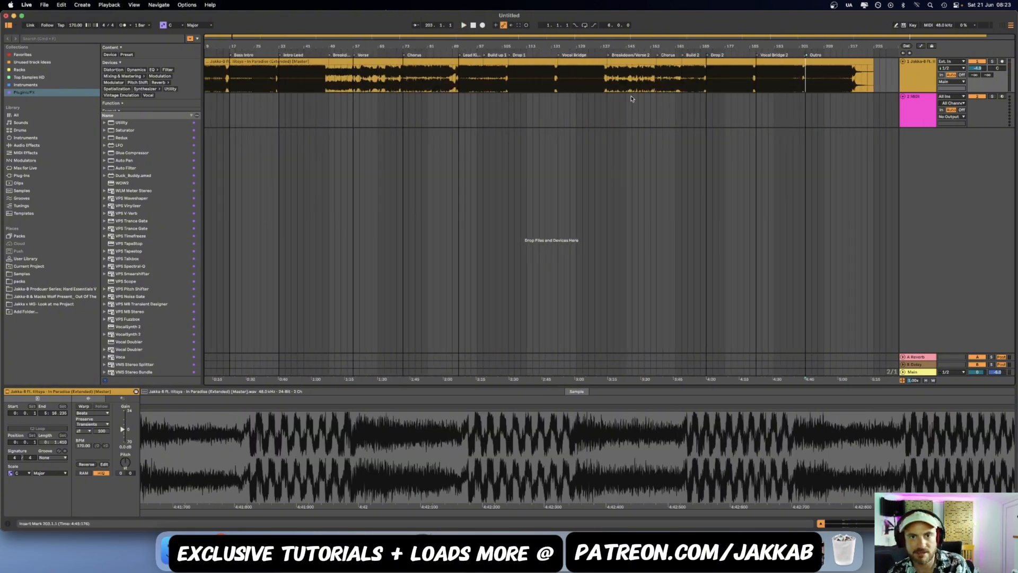
Select the entire reference track clip in the arrangement.
{"action": "left_click", "coordinate": [479, 60]}
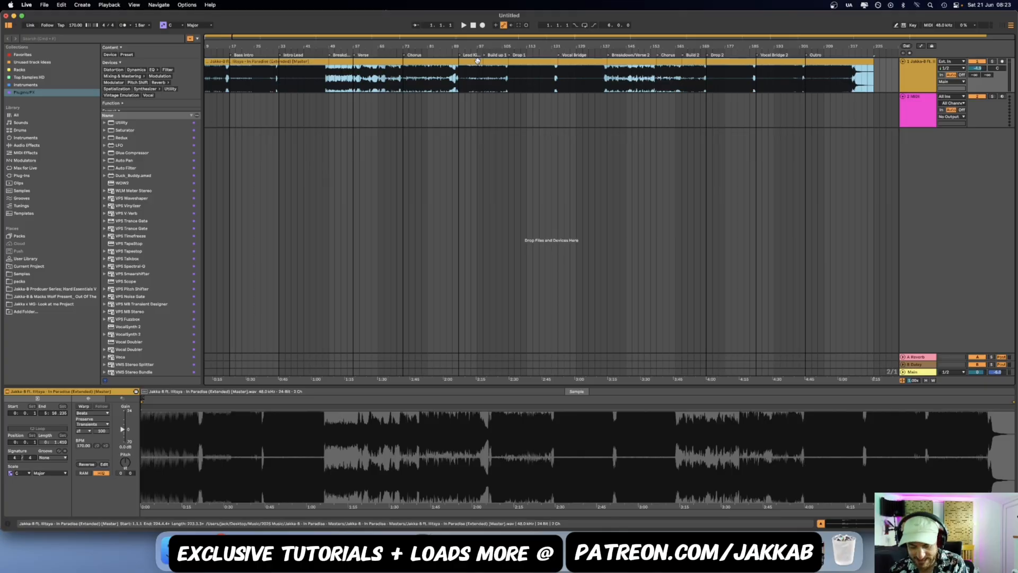
{"action": "key", "text": "Delete"}
{"action": "scroll", "coordinate": [229, 82], "scroll_direction": "left", "scroll_amount": 2}
{"action": "scroll", "coordinate": [260, 88], "scroll_direction": "down", "scroll_amount": 2}
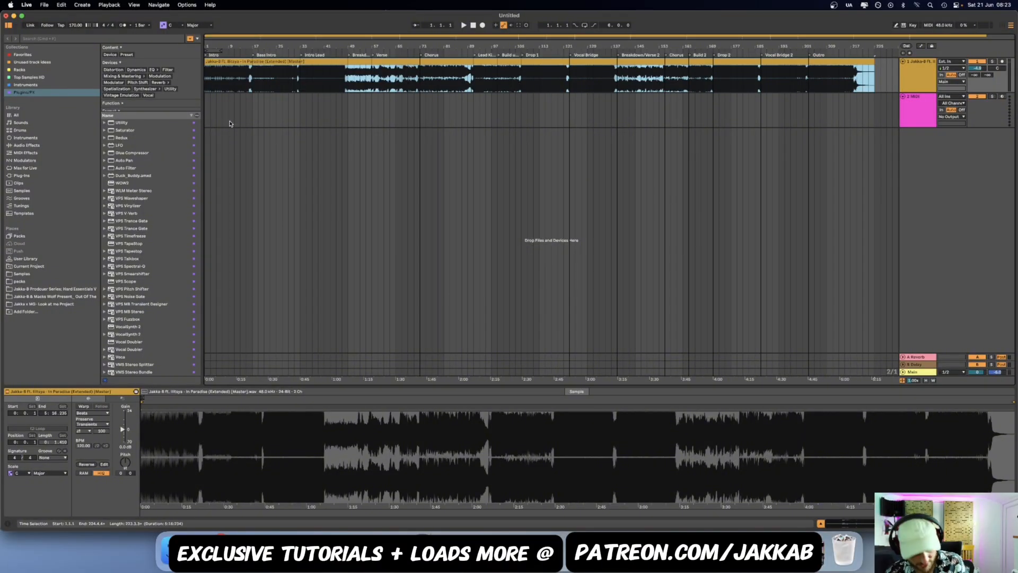
Rename the empty MIDI track below the reference track to Kick Drum.
{"action": "key", "text": "plus"}
{"action": "key", "text": "plus"}
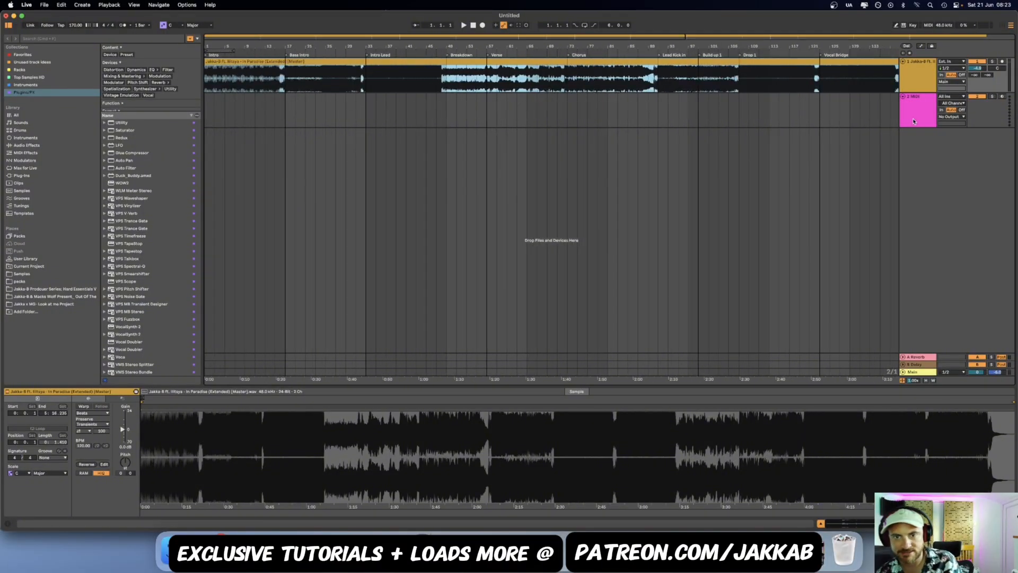
{"action": "left_click", "coordinate": [915, 121]}
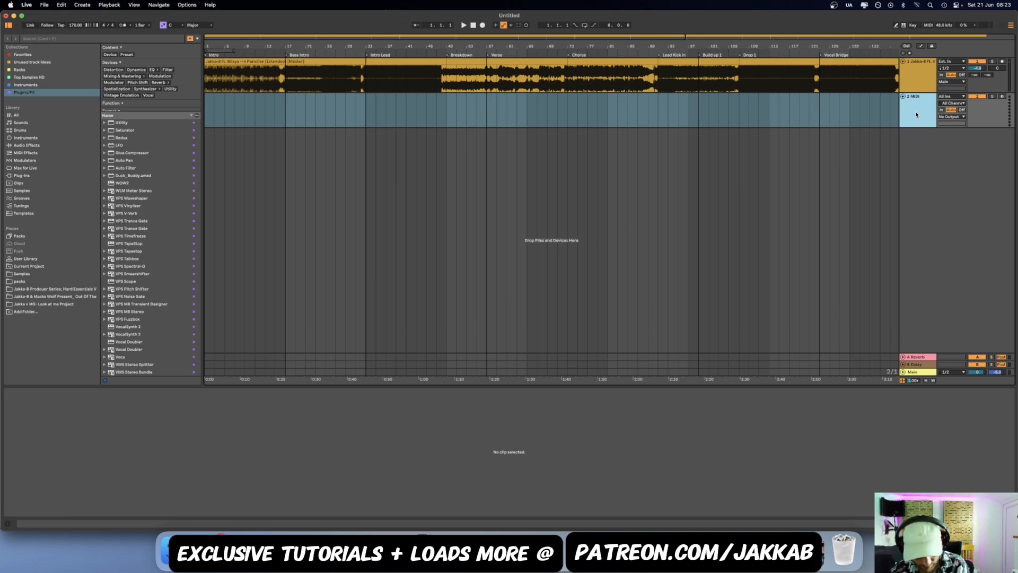
{"action": "right_click", "coordinate": [916, 114]}
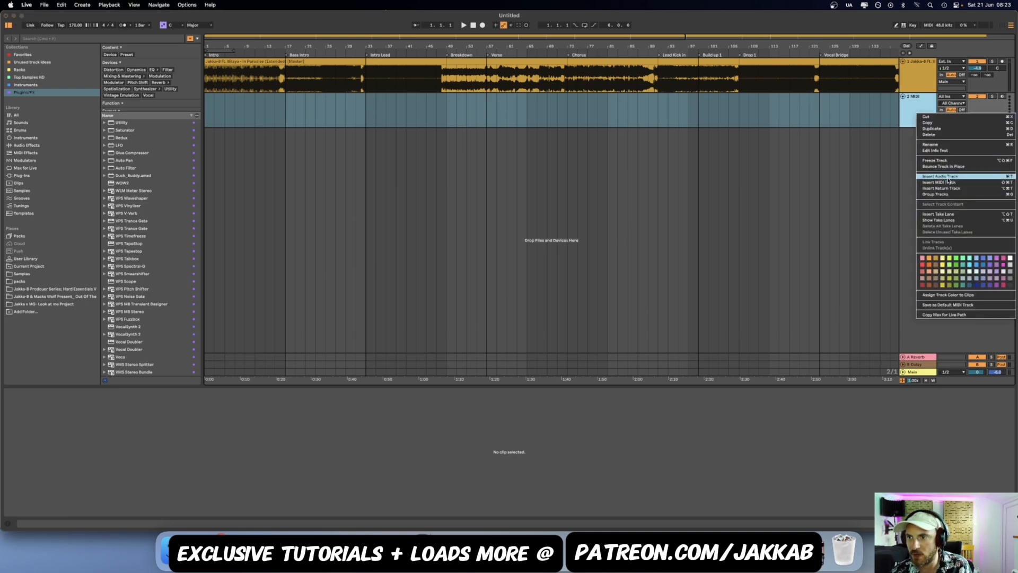
{"action": "key", "text": "Escape"}
Create a one-bar MIDI clip at bar 1 on the Kick Drum track with a C3 note on every beat.
{"action": "key", "text": "plus"}
{"action": "key", "text": "plus"}
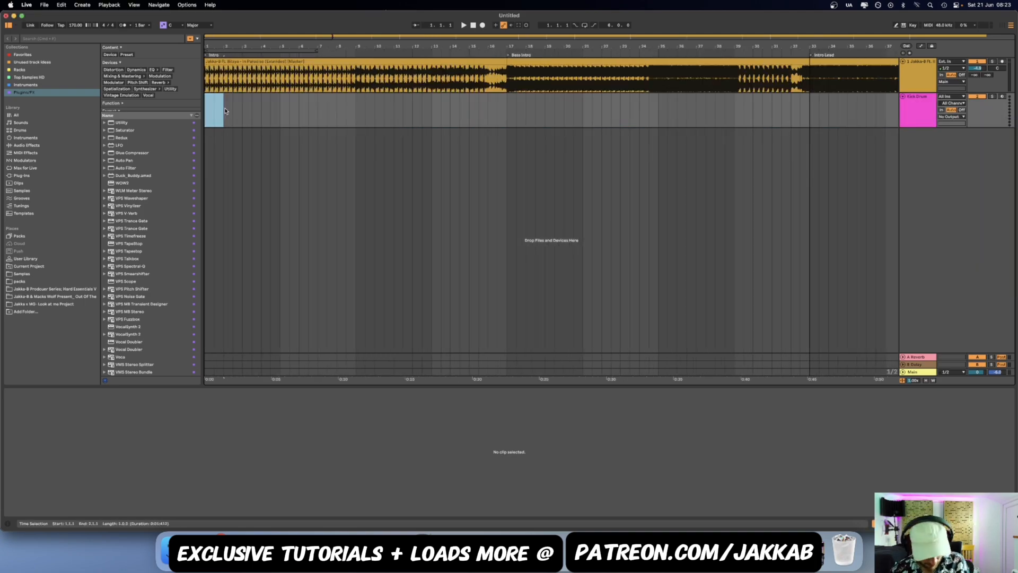
{"action": "key", "text": "super+shift+m"}
{"action": "left_click_drag", "start_coordinate": [207, 111], "coordinate": [222, 112]}
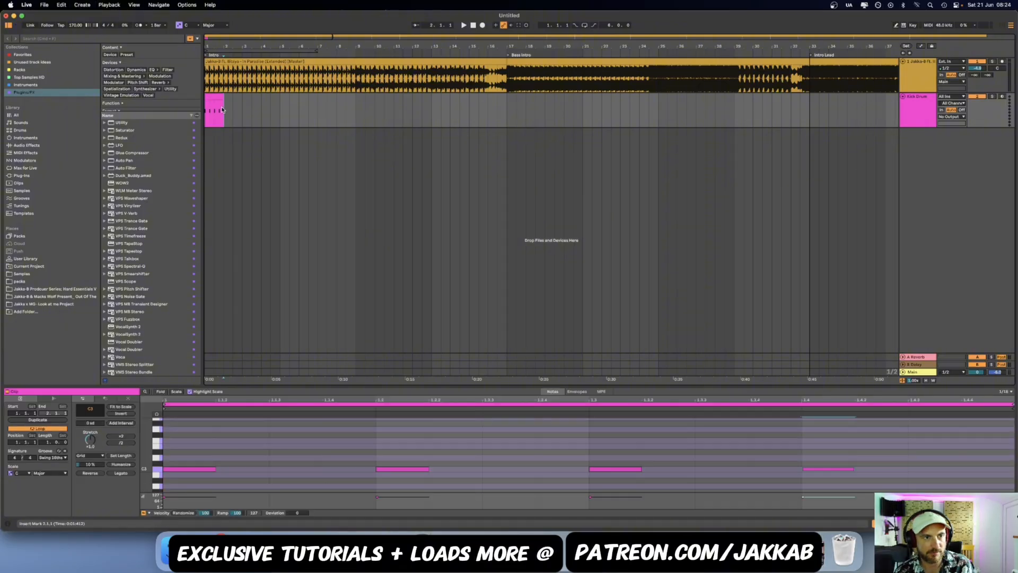
Duplicate the one-bar kick clip repeatedly to fill bars 1 to 15 of the Intro.
{"action": "key", "text": "super+d"}
{"action": "key", "text": "super+d"}
{"action": "key", "text": "super+d"}
{"action": "key", "text": "super+d"}
{"action": "key", "text": "super+d"}
{"action": "key", "text": "super+d"}
{"action": "key", "text": "super+d"}
{"action": "key", "text": "super+d"}
{"action": "key", "text": "super+d"}
{"action": "key", "text": "super+d"}
{"action": "key", "text": "super+d"}
{"action": "key", "text": "super+d"}
{"action": "key", "text": "super+d"}
{"action": "key", "text": "super+d"}
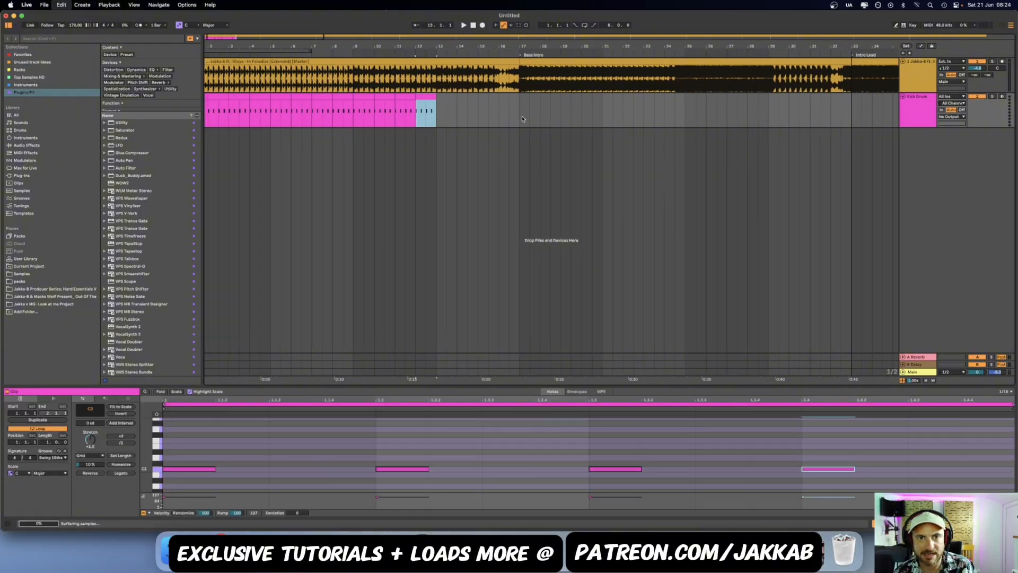
Copy the kick block from bars 1 to 17 across the other sections where the reference has a kick.
{"action": "left_click_drag", "start_coordinate": [520, 117], "coordinate": [172, 107]}
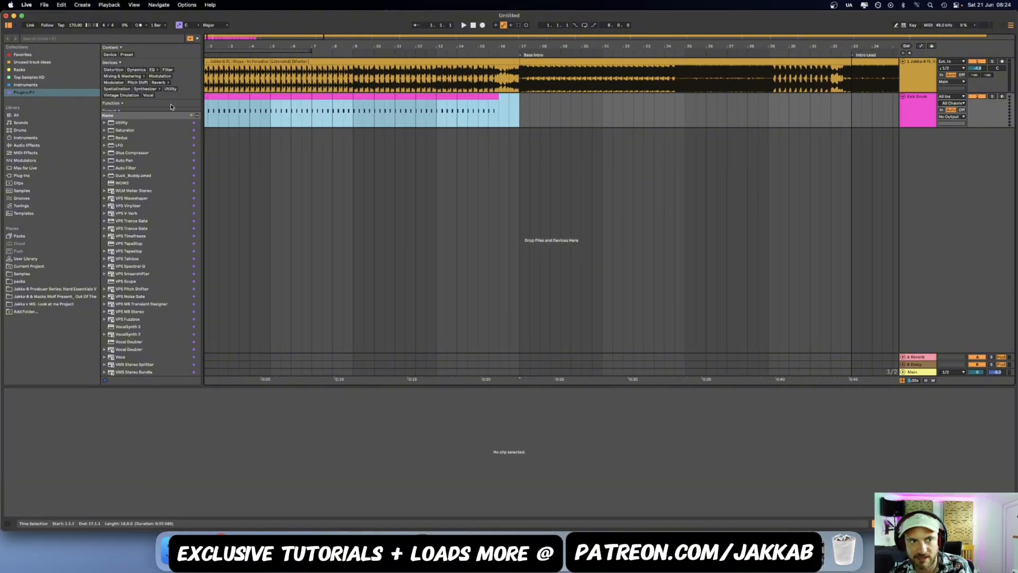
{"action": "scroll", "coordinate": [269, 120], "scroll_direction": "left", "scroll_amount": 1}
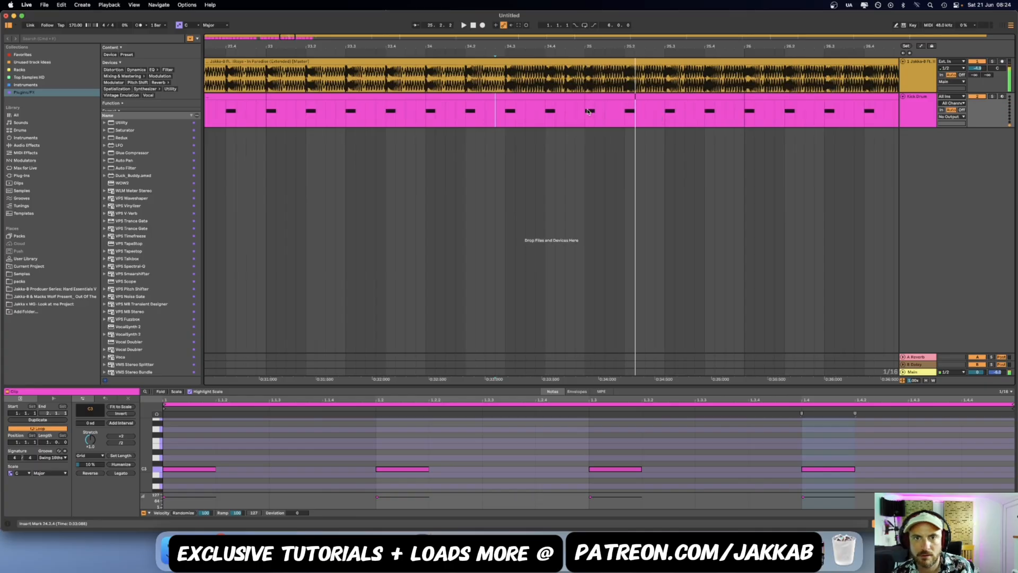
{"action": "left_click_drag", "start_coordinate": [566, 113], "coordinate": [556, 114]}
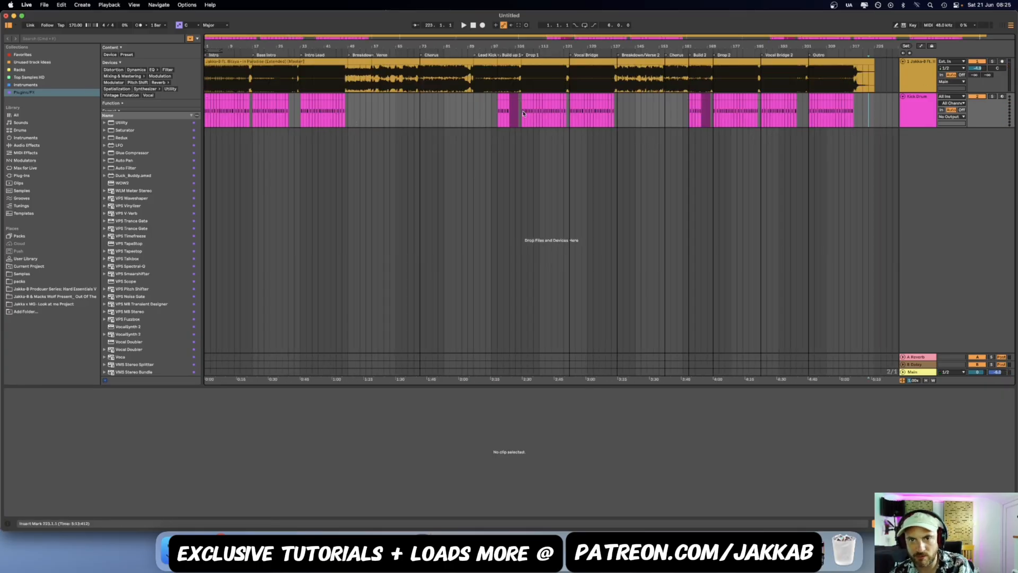
Repeat the one-bar offbeat clip across the bass sections on the Off Bass track and insert a new MIDI track below it.
{"action": "scroll", "coordinate": [531, 114], "scroll_direction": "up", "scroll_amount": 6}
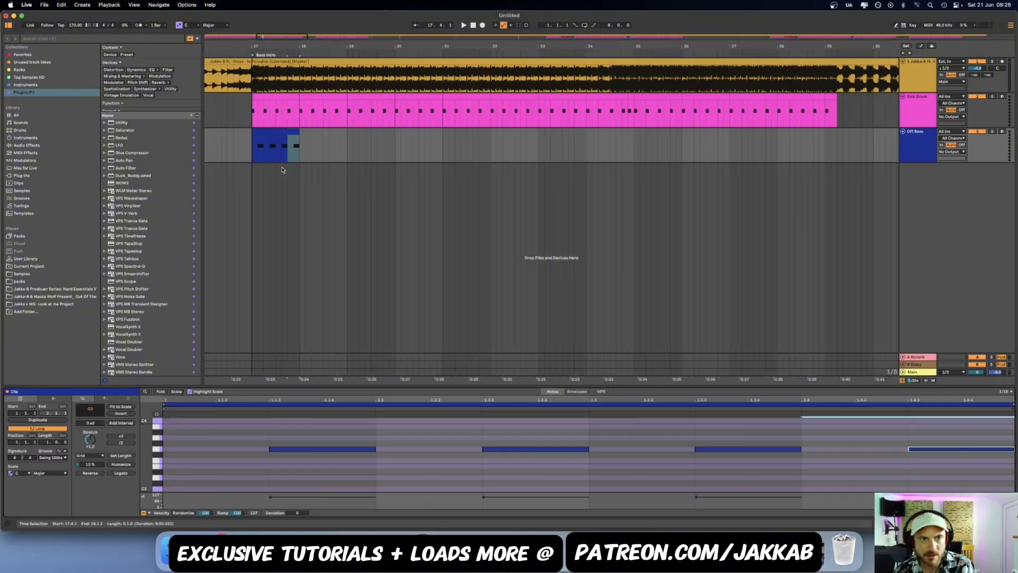
{"action": "left_click", "coordinate": [278, 131]}
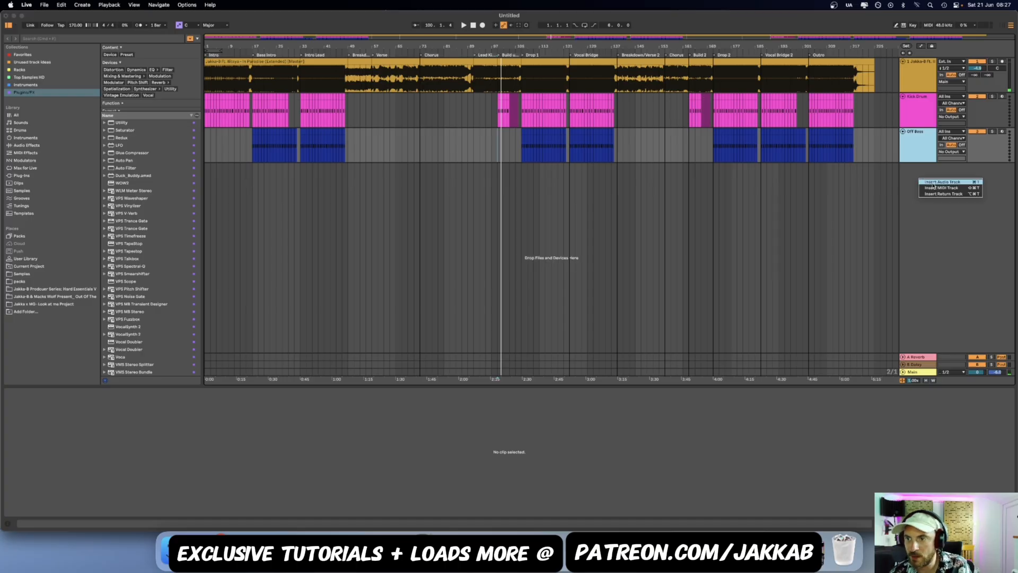
{"action": "key", "text": "super+shift+t"}
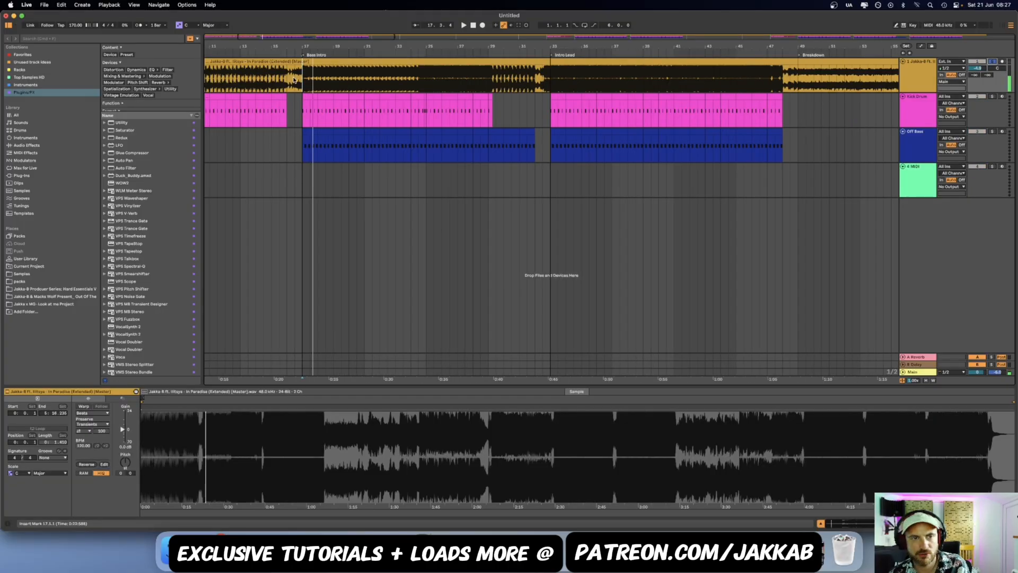
Play the reference track around bar 24 of the Bass Intro to hear where the next element enters.
{"action": "left_click", "coordinate": [303, 79]}
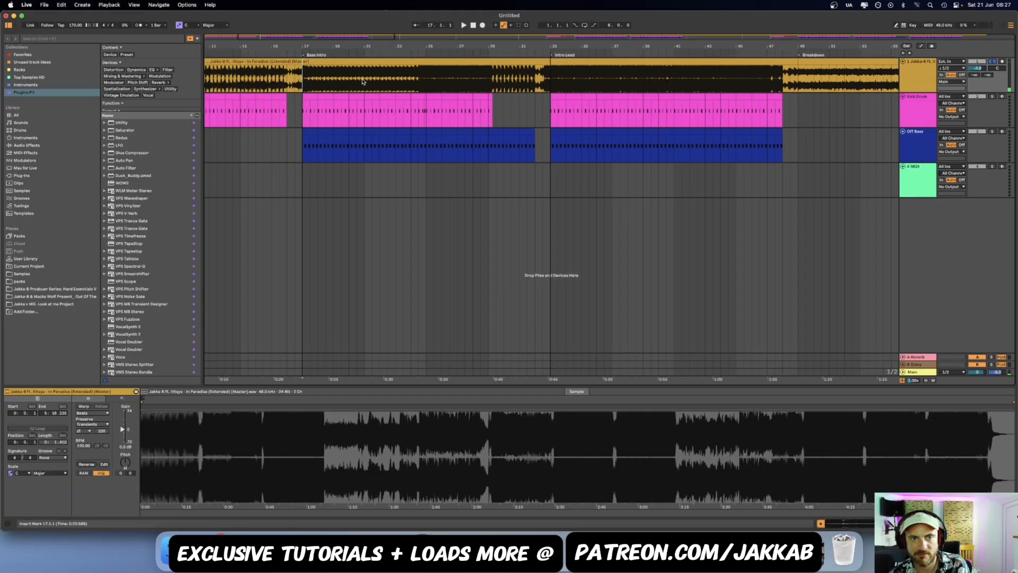
{"action": "left_click", "coordinate": [381, 82]}
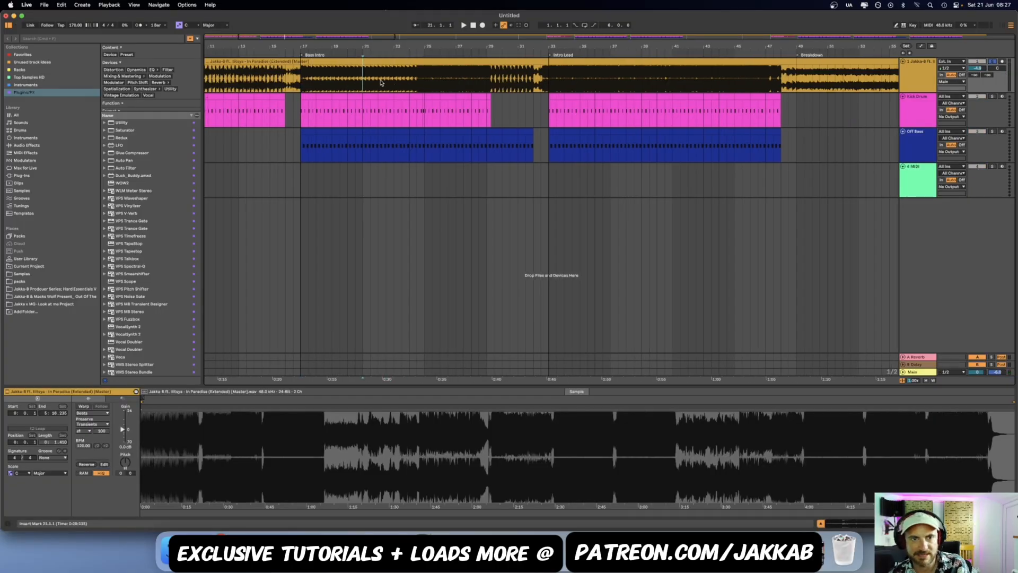
{"action": "left_click", "coordinate": [408, 83]}
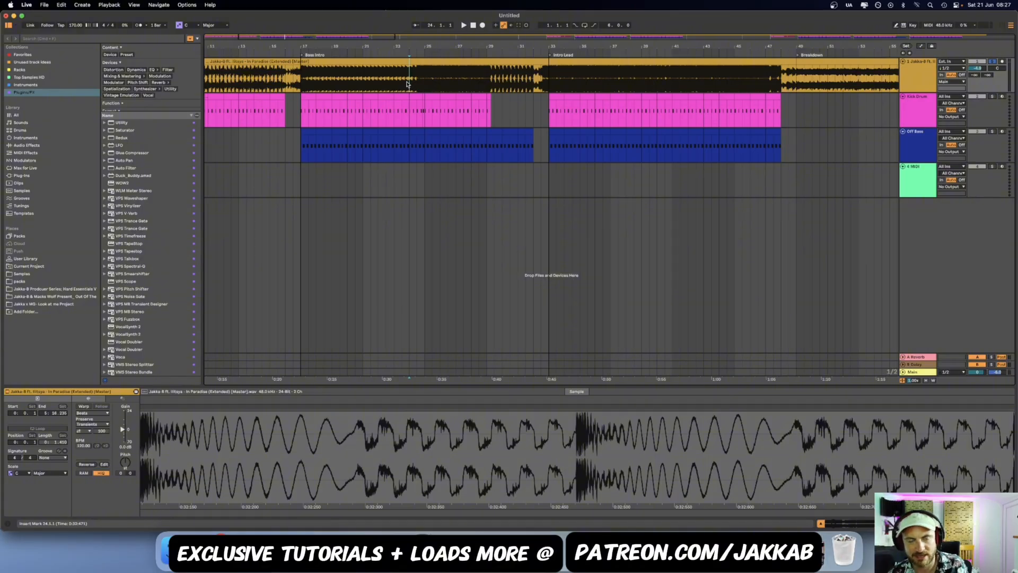
{"action": "key", "text": "space"}
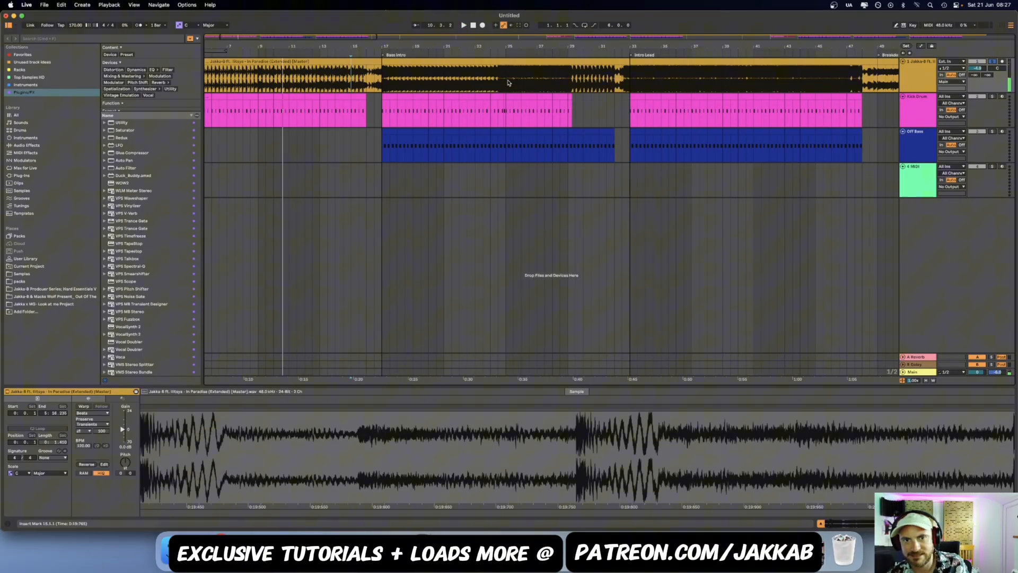
{"action": "left_click", "coordinate": [496, 85]}
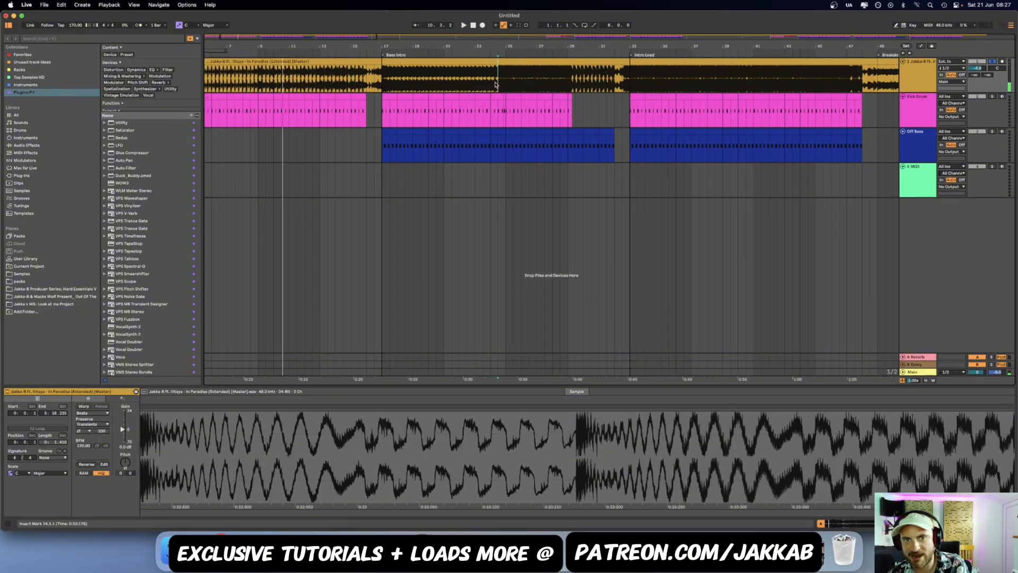
{"action": "left_click", "coordinate": [492, 84]}
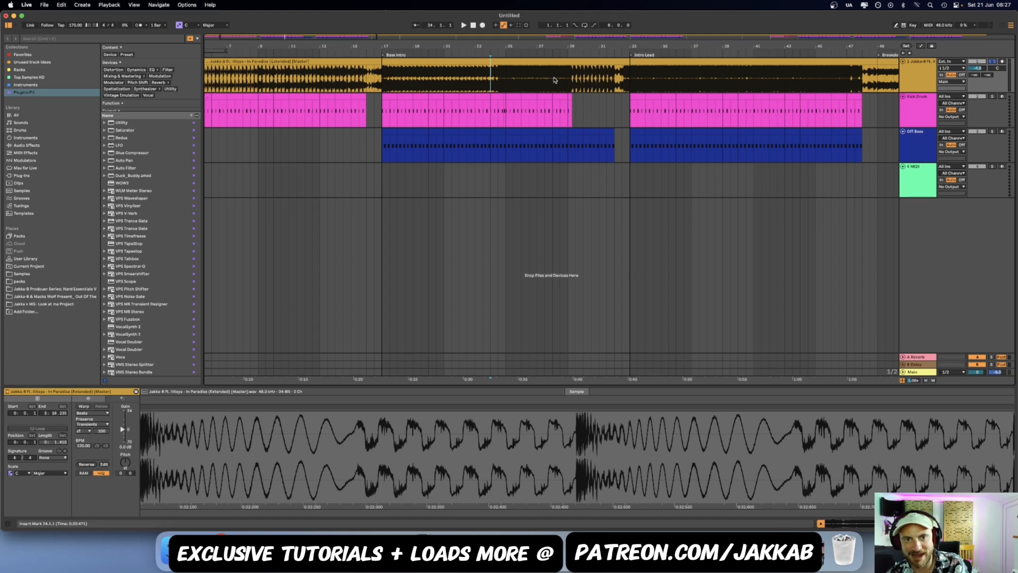
{"action": "key", "text": "space"}
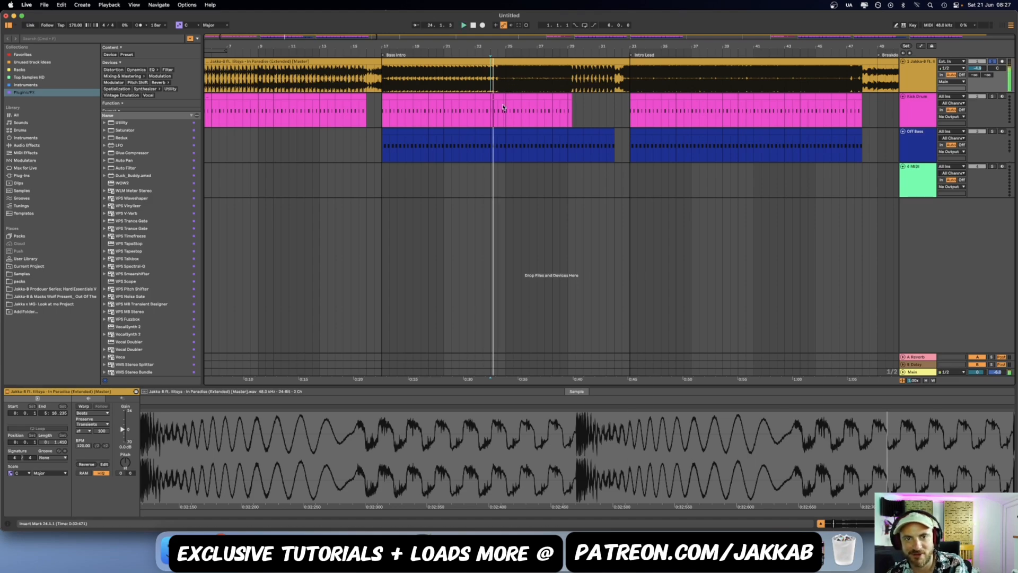
Create a one-bar MIDI clip at bar 25 on the new MIDI track and enlarge its note editor.
{"action": "mouse_move", "coordinate": [508, 183]}
{"action": "left_mouse_down"}
{"action": "mouse_move", "coordinate": [615, 182]}
{"action": "mouse_move", "coordinate": [521, 182]}
{"action": "left_mouse_up"}
{"action": "key", "text": "super+shift+m"}
{"action": "left_click_drag", "start_coordinate": [405, 387], "coordinate": [405, 307]}
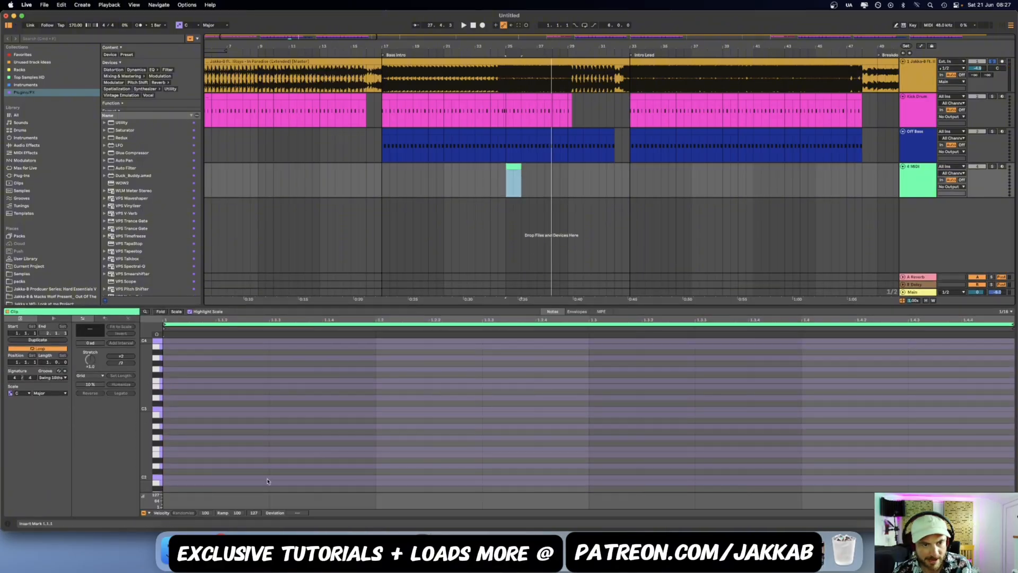
Add four eighth-note C3 notes to the clip, one on each offbeat.
{"action": "double_click", "coordinate": [272, 400]}
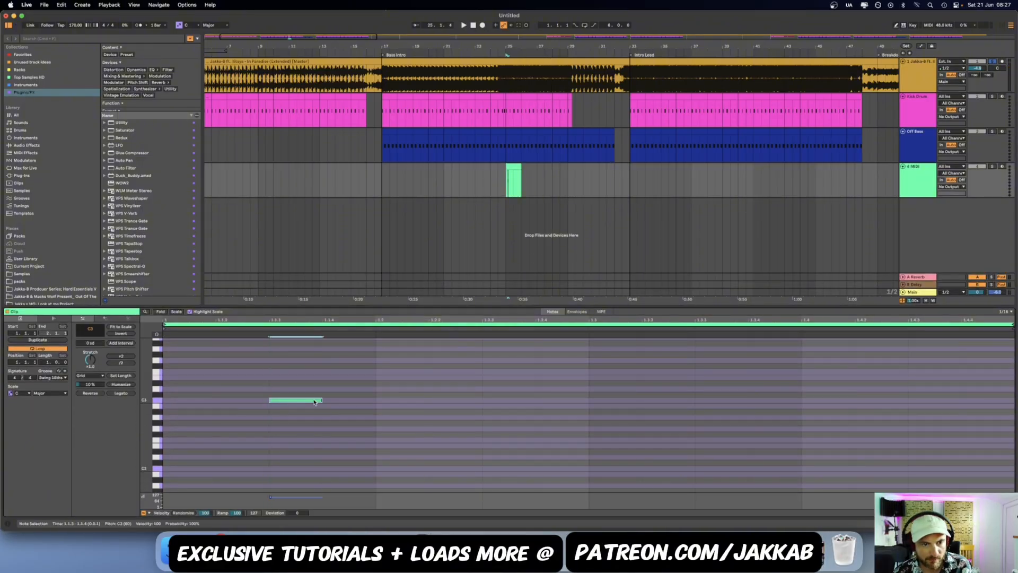
{"action": "left_click_drag", "start_coordinate": [322, 399], "coordinate": [165, 368]}
{"action": "key", "text": "super+d"}
{"action": "key", "text": "super+d"}
{"action": "key", "text": "super+d"}
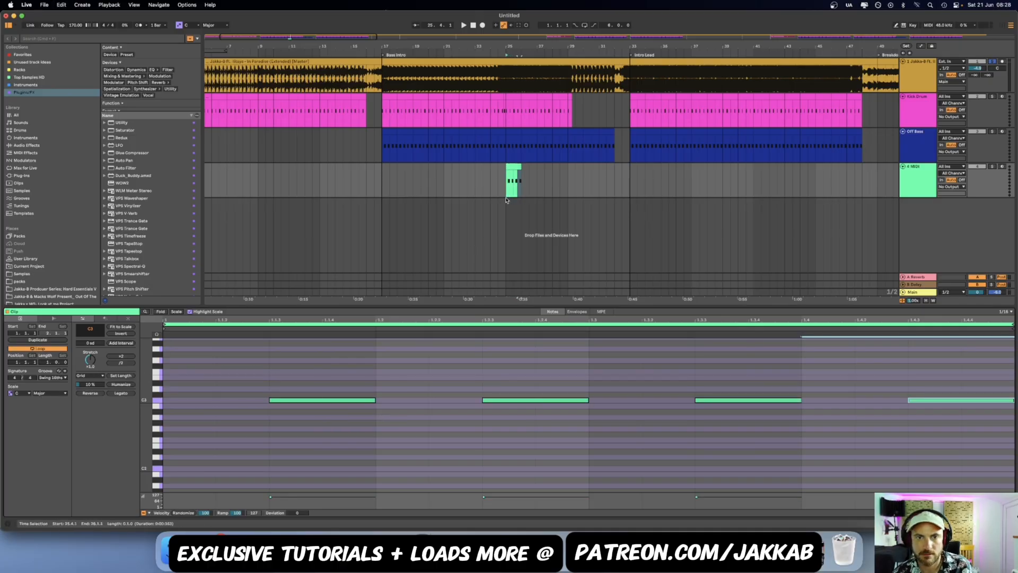
Duplicate the one-bar offbeat clip to fill bars 25 to 31 of the Bass Intro.
{"action": "left_click", "coordinate": [513, 166]}
{"action": "key", "text": "super+d"}
{"action": "key", "text": "super+d"}
{"action": "key", "text": "super+d"}
{"action": "key", "text": "super+d"}
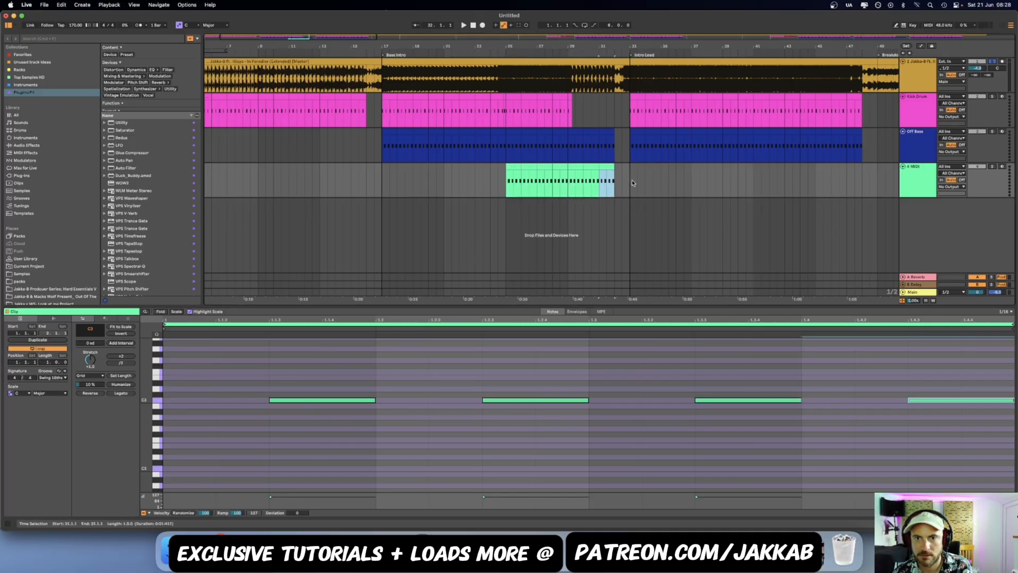
Play into the Intro Lead and duplicate the eight-bar block from bar 25 so the copy starts at bar 33.
{"action": "left_click_drag", "start_coordinate": [632, 183], "coordinate": [509, 180]}
{"action": "key", "text": "space"}
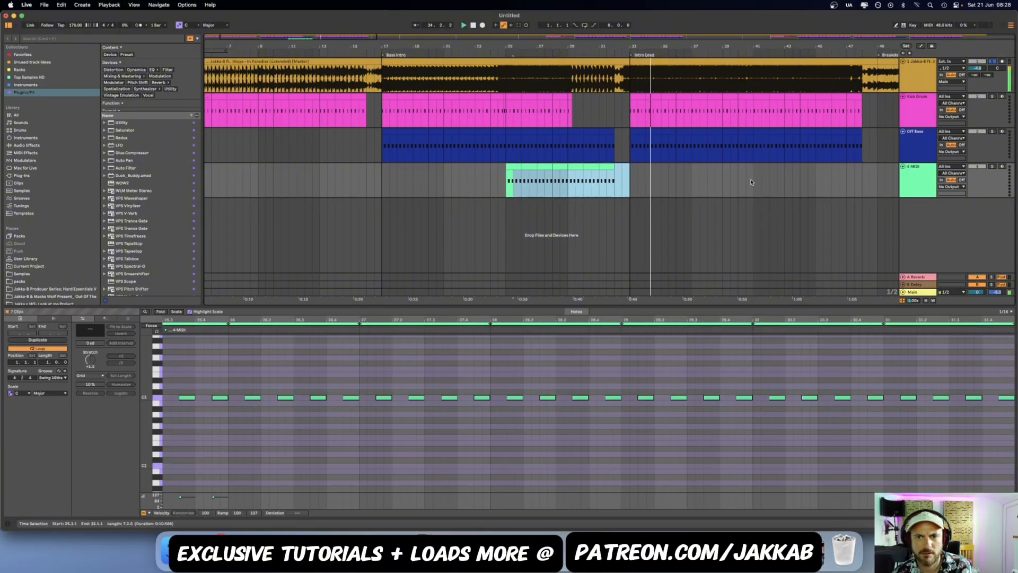
{"action": "left_click", "coordinate": [742, 181]}
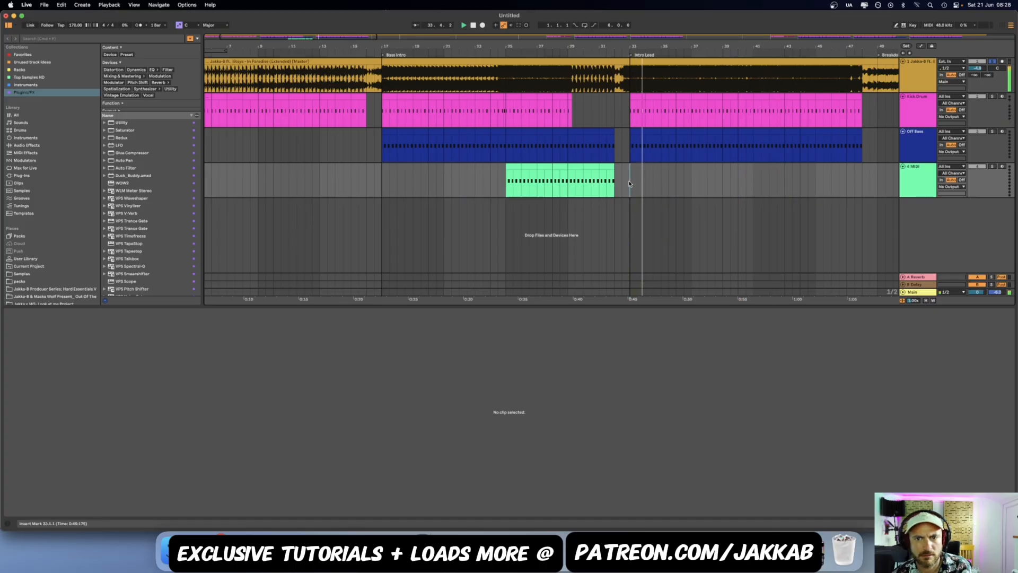
{"action": "left_click_drag", "start_coordinate": [630, 184], "coordinate": [509, 181]}
{"action": "key", "text": "super+d"}
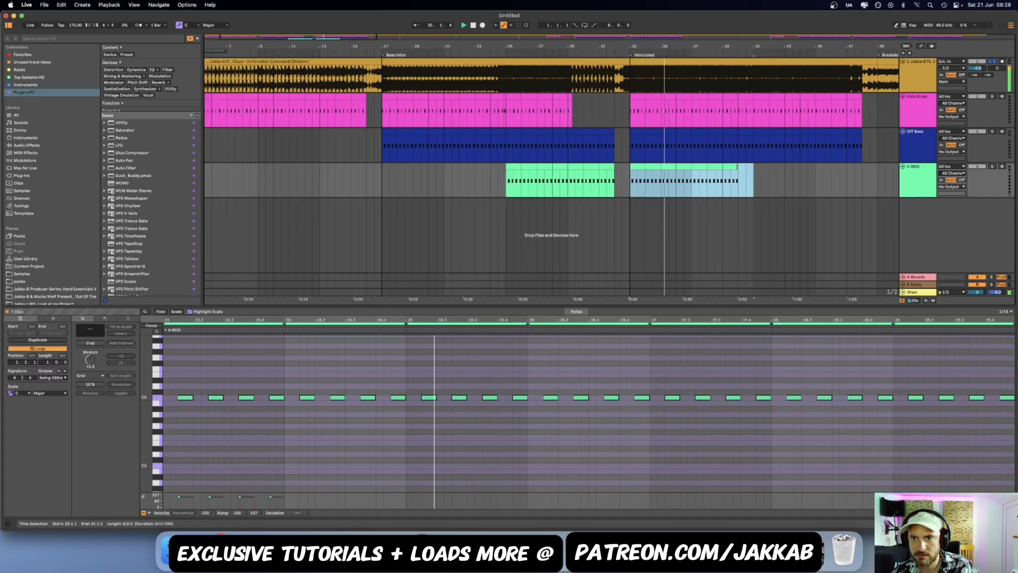
Duplicate the last one-bar offbeat clip to extend the Intro Lead pattern up to bar 48.
{"action": "left_click", "coordinate": [736, 166]}
{"action": "key", "text": "super+d"}
{"action": "key", "text": "super+d"}
{"action": "key", "text": "super+d"}
{"action": "key", "text": "super+d"}
{"action": "key", "text": "super+d"}
{"action": "key", "text": "super+d"}
{"action": "key", "text": "super+d"}
{"action": "key", "text": "super+d"}
{"action": "scroll", "coordinate": [737, 174], "scroll_direction": "down", "scroll_amount": 1}
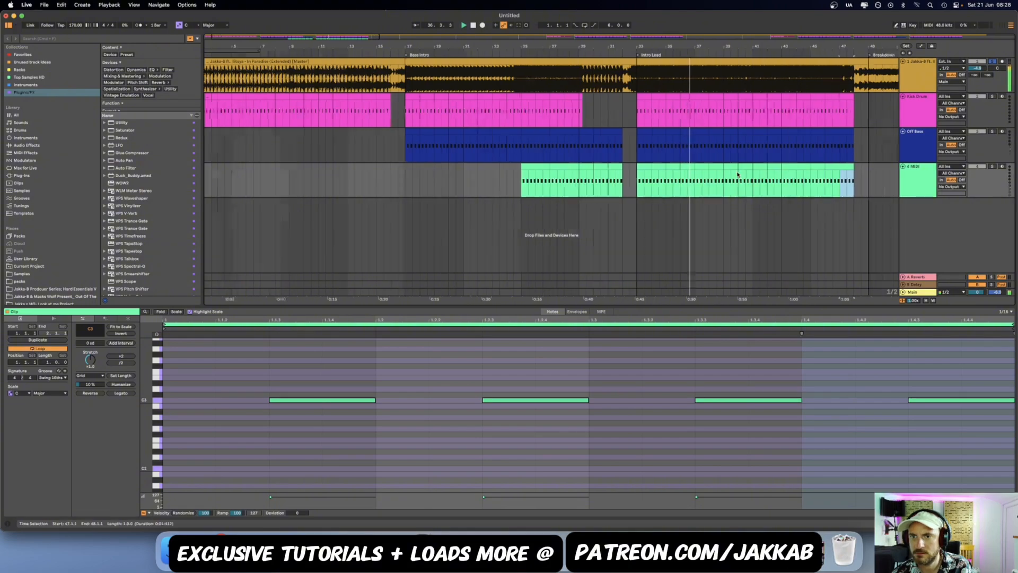
Copy the offbeat pattern on the fourth track into Drop 1, Vocal Bridge, Vocal Bridge 2 and the Outro.
{"action": "scroll", "coordinate": [738, 174], "scroll_direction": "down", "scroll_amount": 4}
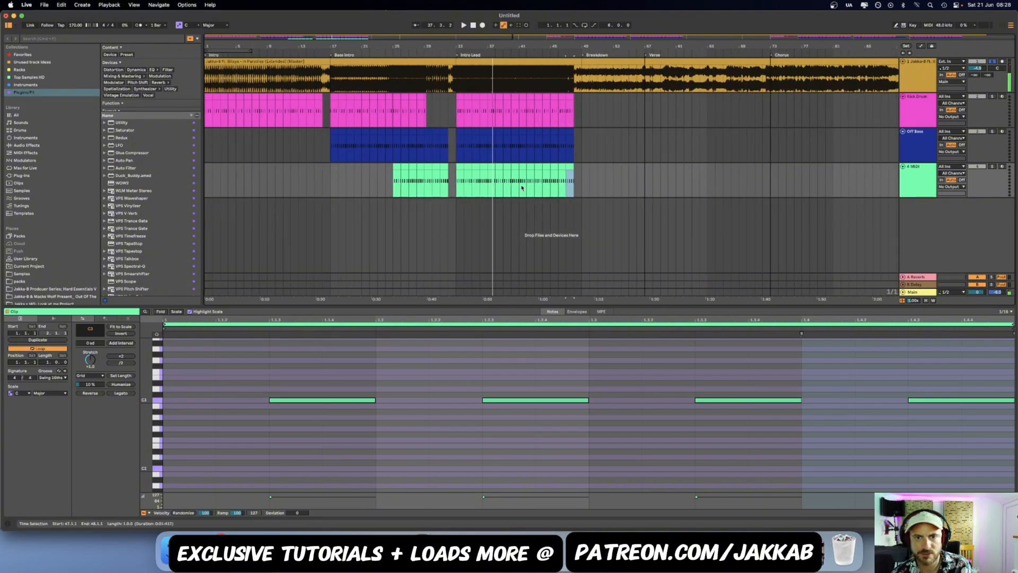
{"action": "scroll", "coordinate": [522, 188], "scroll_direction": "down", "scroll_amount": 3}
{"action": "scroll", "coordinate": [729, 183], "scroll_direction": "down", "scroll_amount": 2}
{"action": "left_click", "coordinate": [720, 184]}
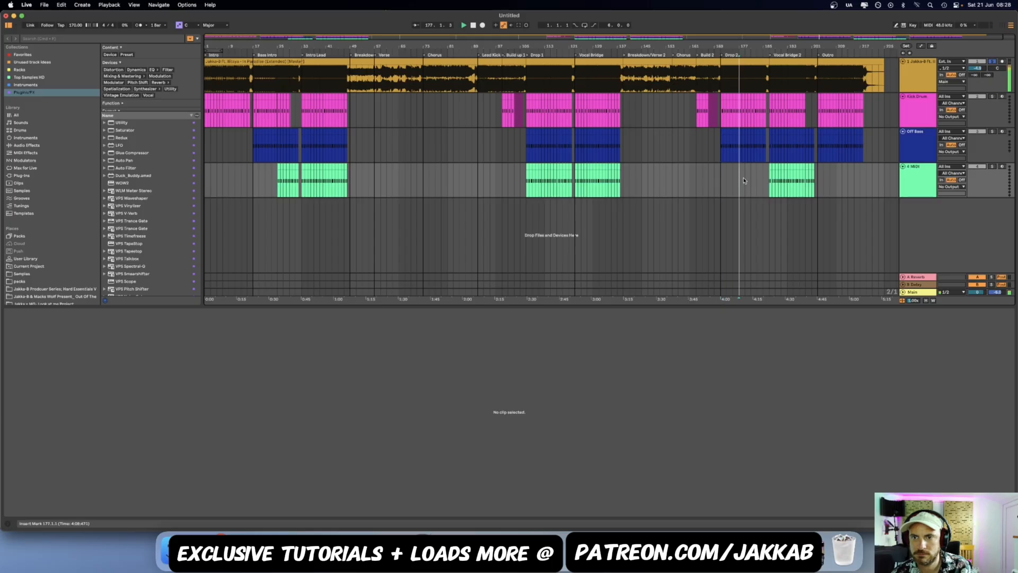
{"action": "mouse_move", "coordinate": [770, 179]}
{"action": "left_mouse_down"}
{"action": "mouse_move", "coordinate": [792, 179]}
{"action": "mouse_move", "coordinate": [764, 173]}
{"action": "left_mouse_up"}
{"action": "key", "text": "super+d"}
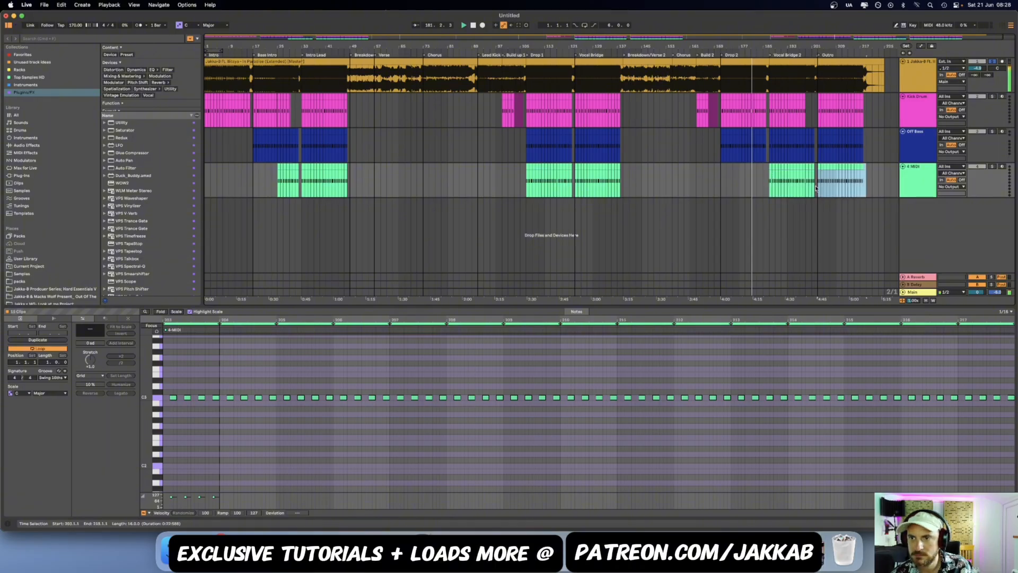
Insert another MIDI track below the offbeat pattern and play the reference from about bar 19 in the Bass Intro.
{"action": "left_click", "coordinate": [716, 188]}
{"action": "key", "text": "super+shift+t"}
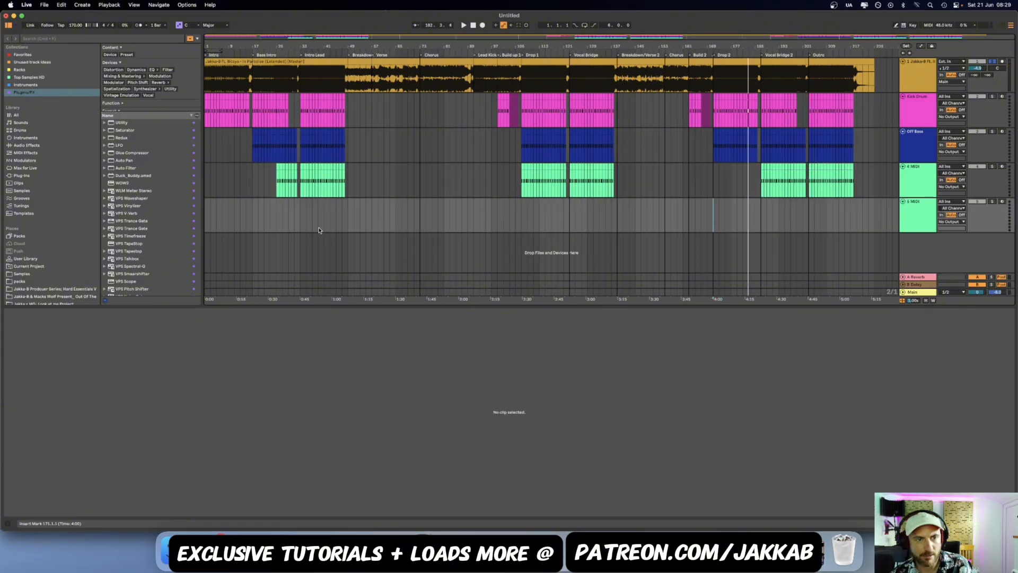
{"action": "left_click", "coordinate": [270, 213]}
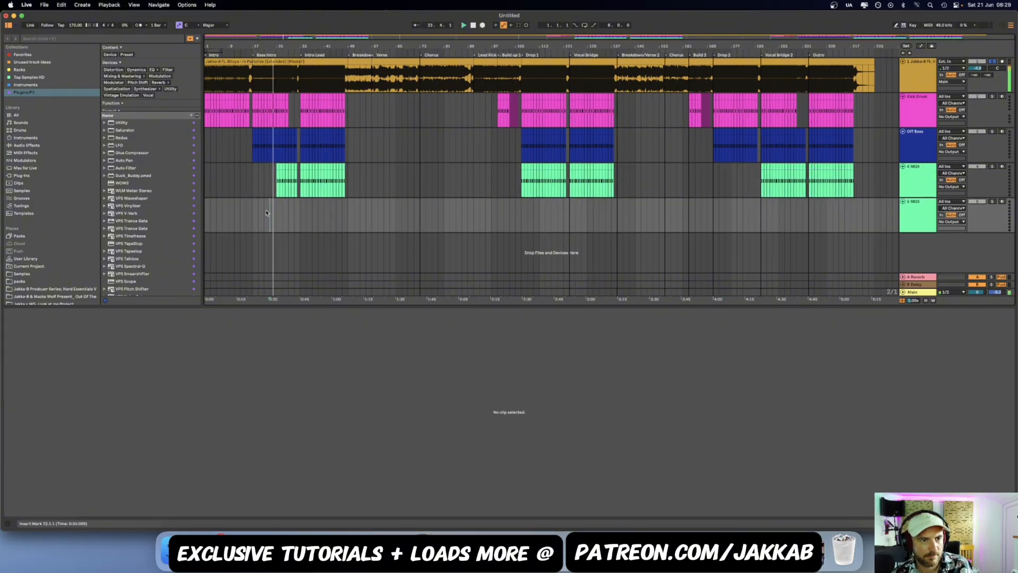
{"action": "left_click", "coordinate": [261, 212]}
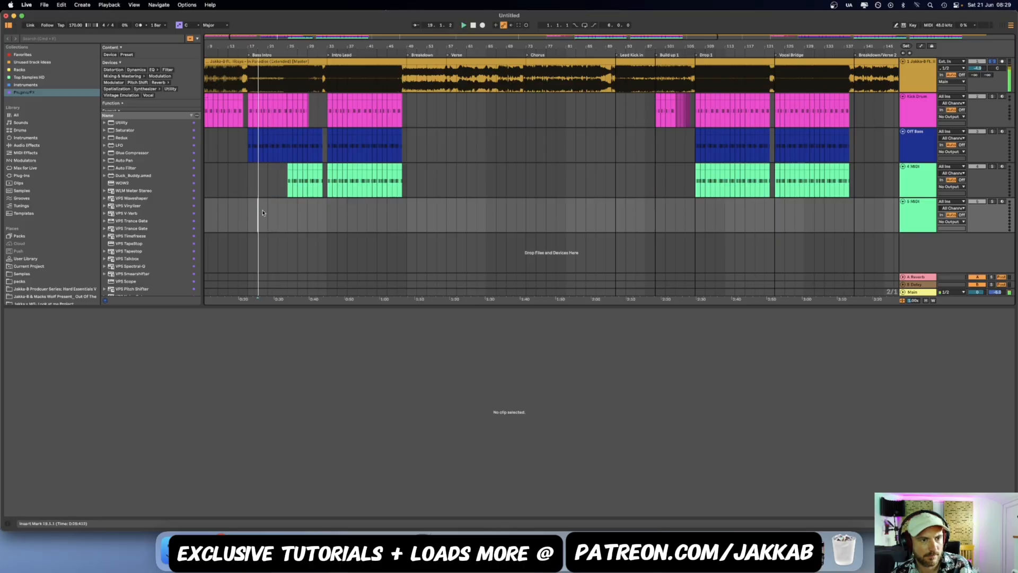
Create a one-bar MIDI clip at bar 21 on the new track and name the track above it Open Hat.
{"action": "scroll", "coordinate": [262, 213], "scroll_direction": "up", "scroll_amount": 5}
{"action": "left_click_drag", "start_coordinate": [276, 216], "coordinate": [284, 216]}
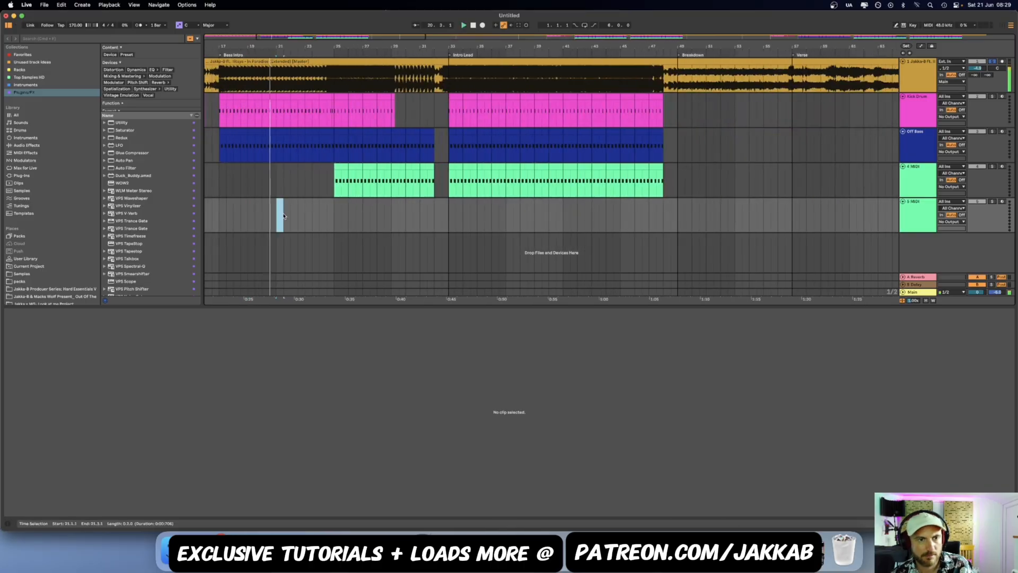
{"action": "key", "text": "super+shift+m"}
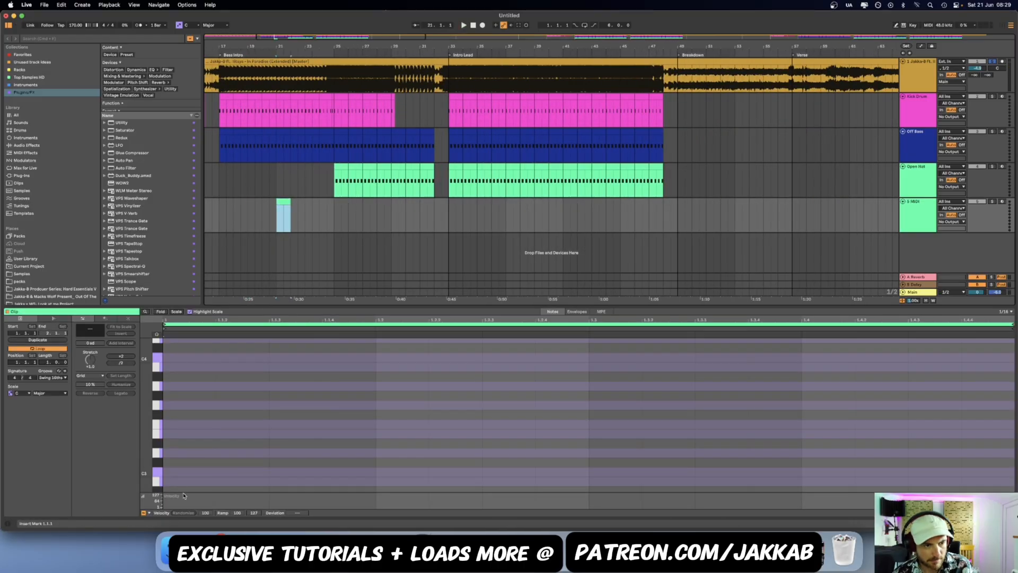
Fill the new one-bar clip at bar 21 with four consecutive one-beat C3 notes.
{"action": "double_click", "coordinate": [171, 474]}
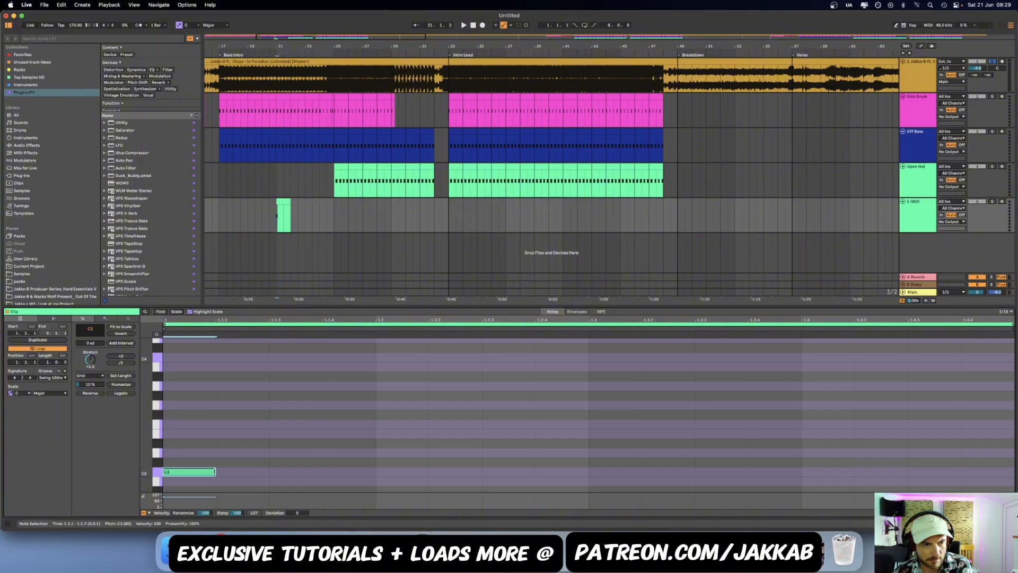
{"action": "left_click_drag", "start_coordinate": [252, 472], "coordinate": [374, 473]}
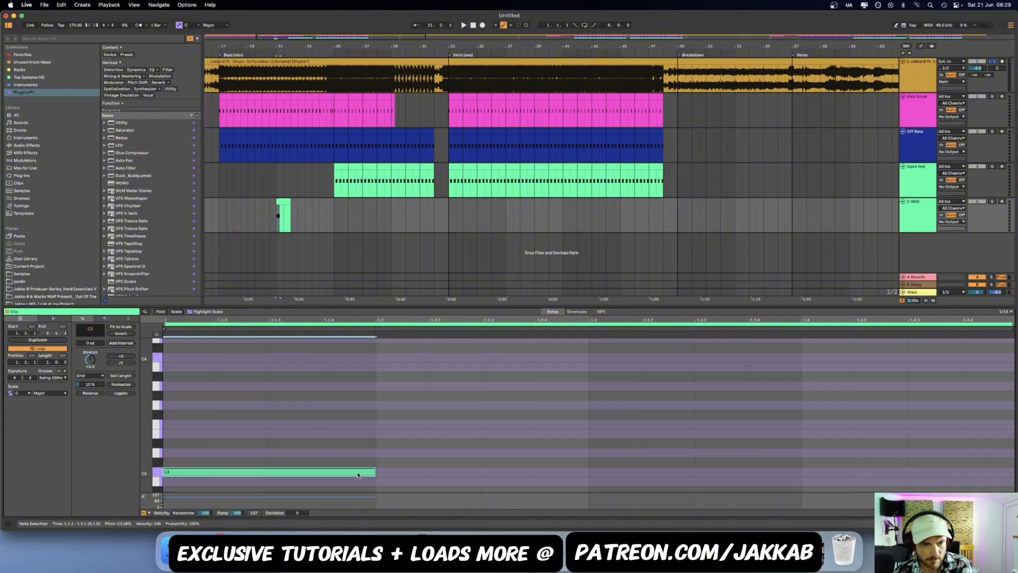
{"action": "key", "text": "super+d"}
{"action": "key", "text": "super+d"}
{"action": "key", "text": "super+d"}
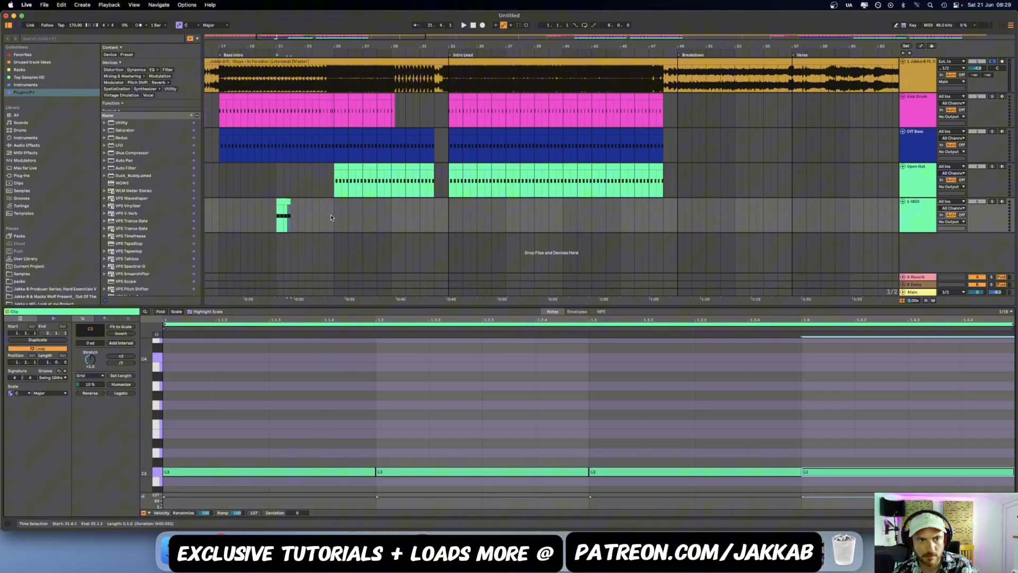
Duplicate the one-bar clip at bar 21 repeatedly to fill the Bass Intro up to bar 32.
{"action": "left_click", "coordinate": [282, 203]}
{"action": "key", "text": "super+d"}
{"action": "key", "text": "super+d"}
{"action": "key", "text": "super+d"}
{"action": "key", "text": "super+d"}
{"action": "key", "text": "super+d"}
{"action": "key", "text": "super+d"}
{"action": "key", "text": "super+d"}
{"action": "key", "text": "super+d"}
{"action": "key", "text": "super+d"}
{"action": "key", "text": "super+d"}
{"action": "key", "text": "super+d"}
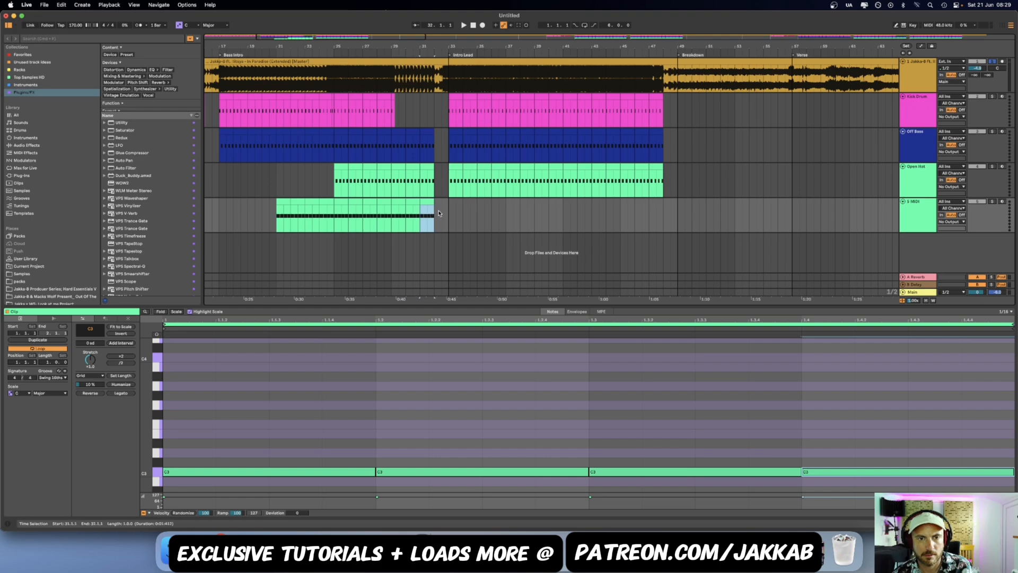
Copy the bar 21 to 32 pattern to the Intro Lead at bar 33 and extend it to bar 48.
{"action": "left_click", "coordinate": [443, 213]}
{"action": "left_click_drag", "start_coordinate": [449, 213], "coordinate": [297, 203]}
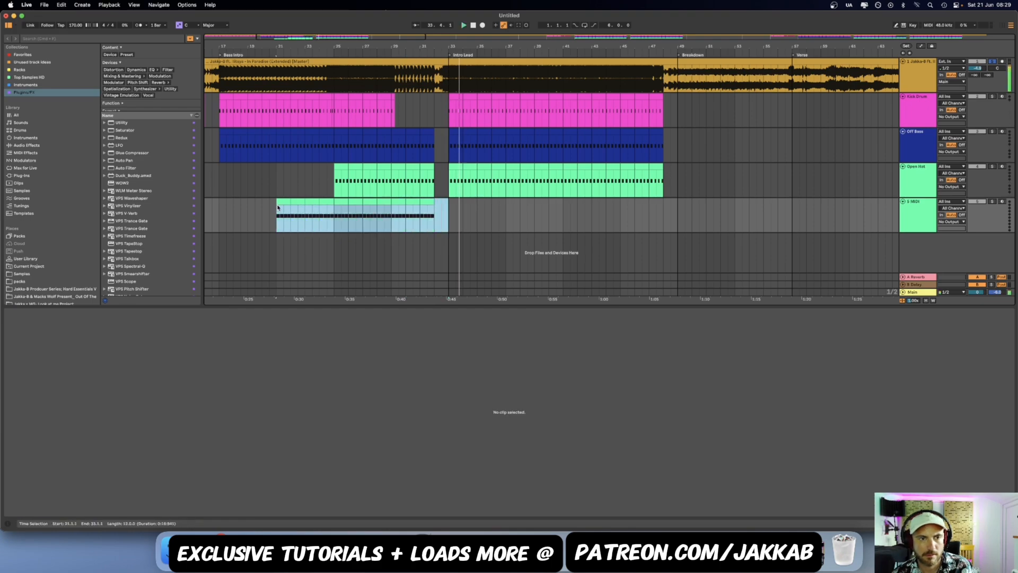
{"action": "key", "text": "super+d"}
{"action": "left_click", "coordinate": [601, 204]}
{"action": "key", "text": "super+d"}
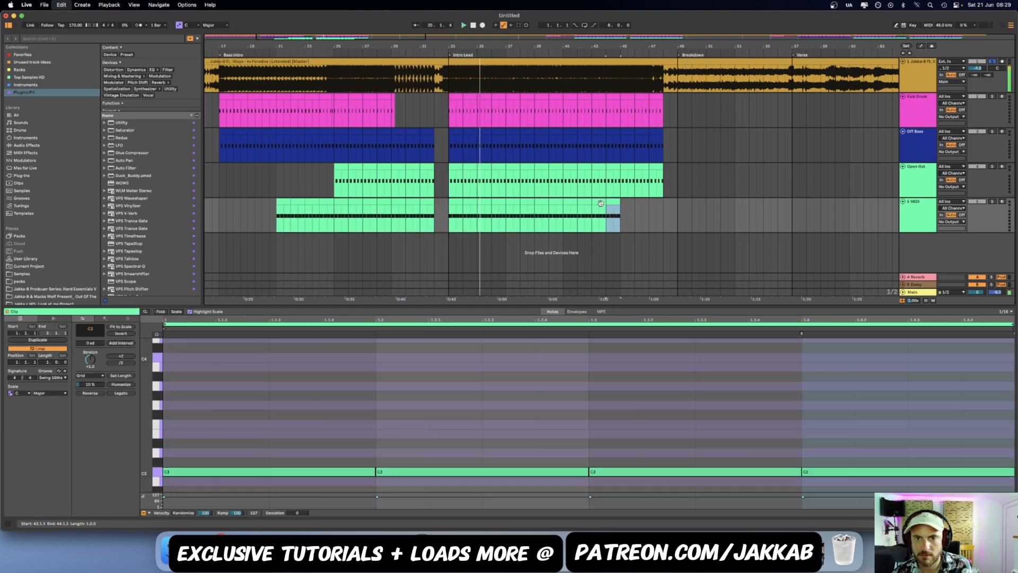
{"action": "key", "text": "super+d"}
{"action": "key", "text": "super+d"}
{"action": "key", "text": "super+d"}
Copy the Intro Lead pattern on the lowest MIDI track into Drop 1 and Vocal Bridge.
{"action": "scroll", "coordinate": [653, 222], "scroll_direction": "down", "scroll_amount": 5}
{"action": "left_click_drag", "start_coordinate": [482, 213], "coordinate": [841, 220]}
{"action": "scroll", "coordinate": [795, 222], "scroll_direction": "right", "scroll_amount": 10}
{"action": "key", "text": "super+d"}
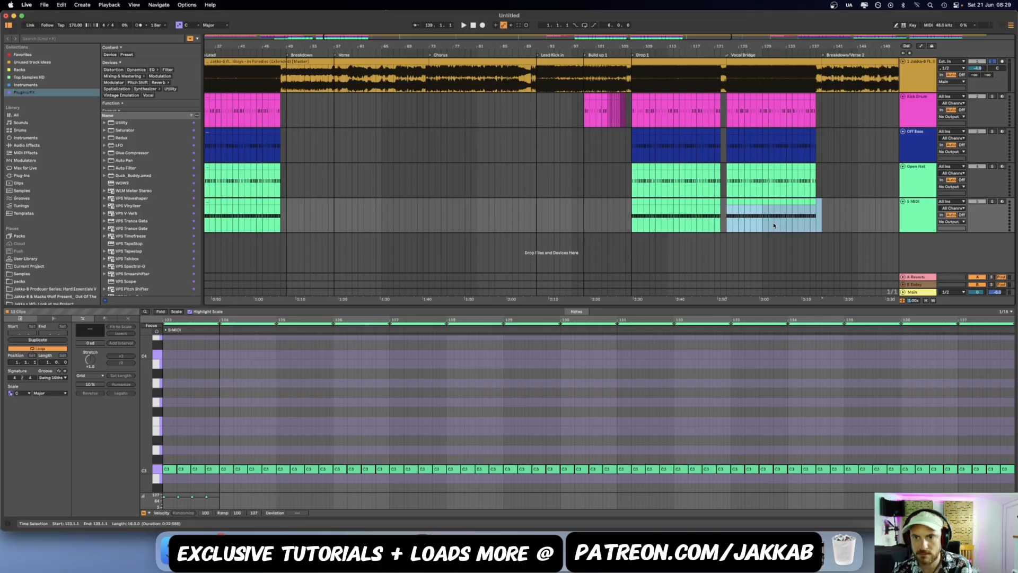
{"action": "scroll", "coordinate": [774, 225], "scroll_direction": "down", "scroll_amount": 5}
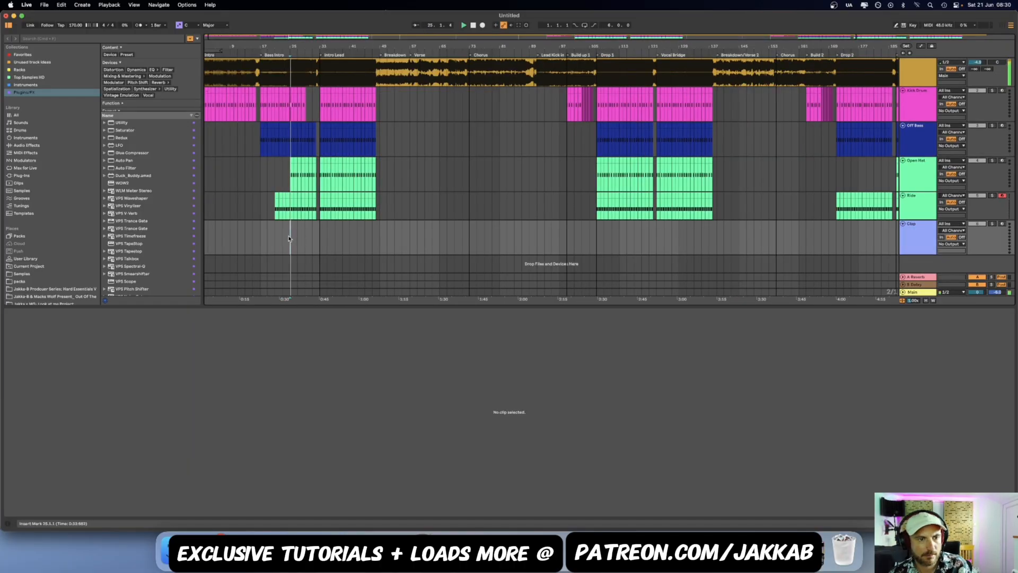
Create a one-bar clip at bar 25 on the Clap track with C3 notes on beats 2 and 4.
{"action": "scroll", "coordinate": [290, 238], "scroll_direction": "up", "scroll_amount": 3}
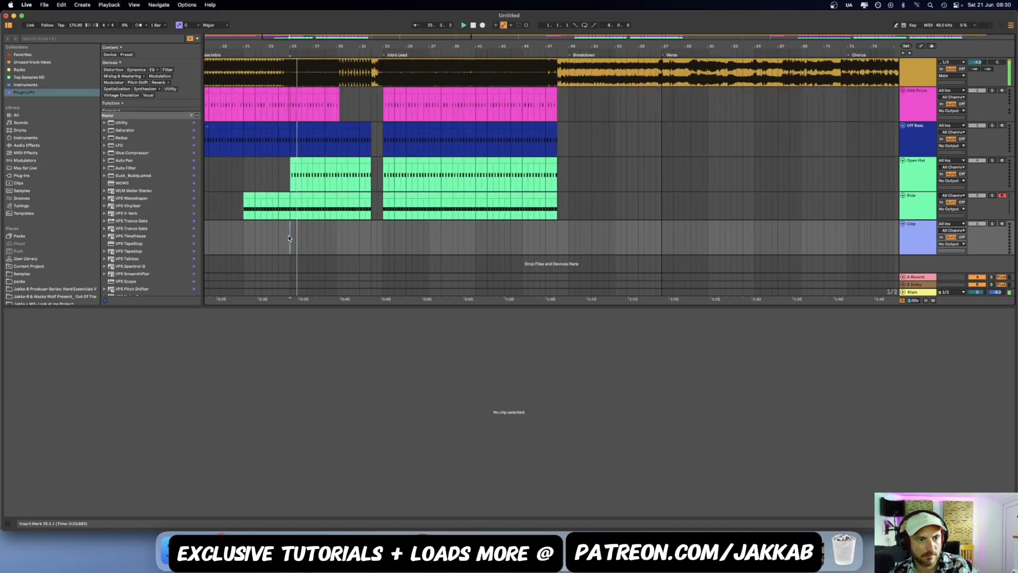
{"action": "left_click_drag", "start_coordinate": [291, 238], "coordinate": [302, 239]}
{"action": "left_click_drag", "start_coordinate": [801, 483], "coordinate": [355, 448]}
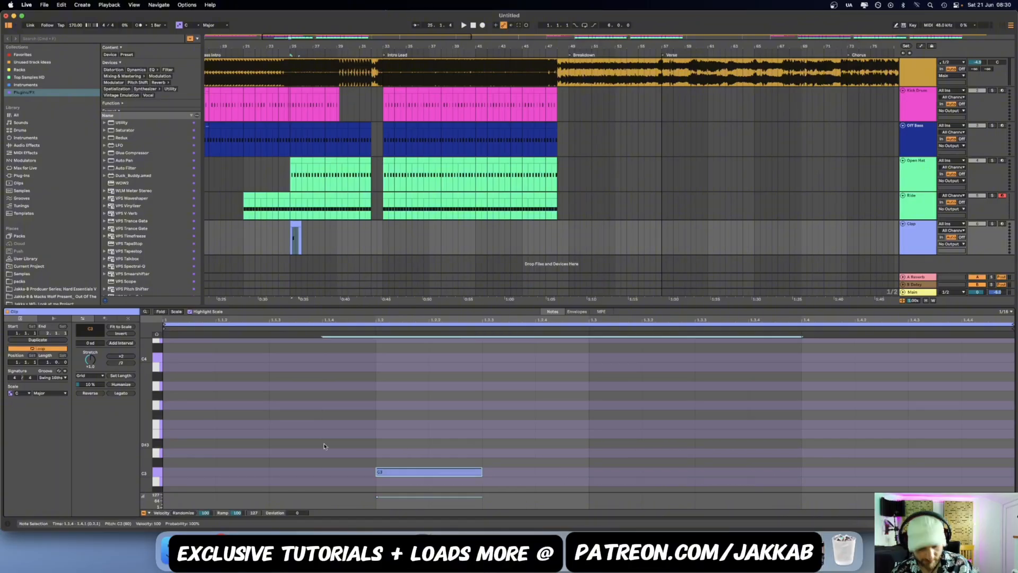
{"action": "key", "text": "super+d"}
{"action": "left_click", "coordinate": [298, 231]}
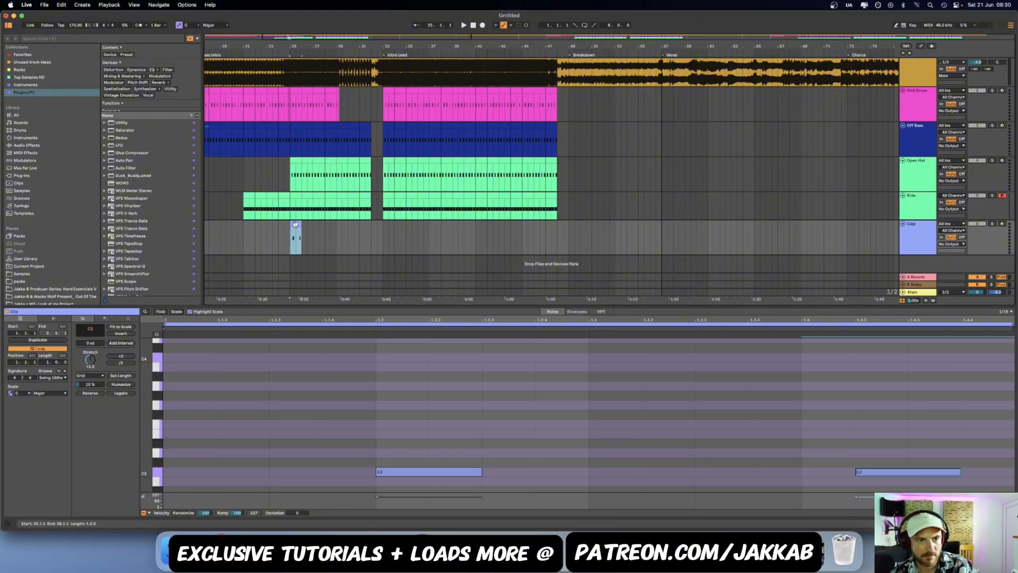
{"action": "scroll", "coordinate": [295, 228], "scroll_direction": "up", "scroll_amount": 6}
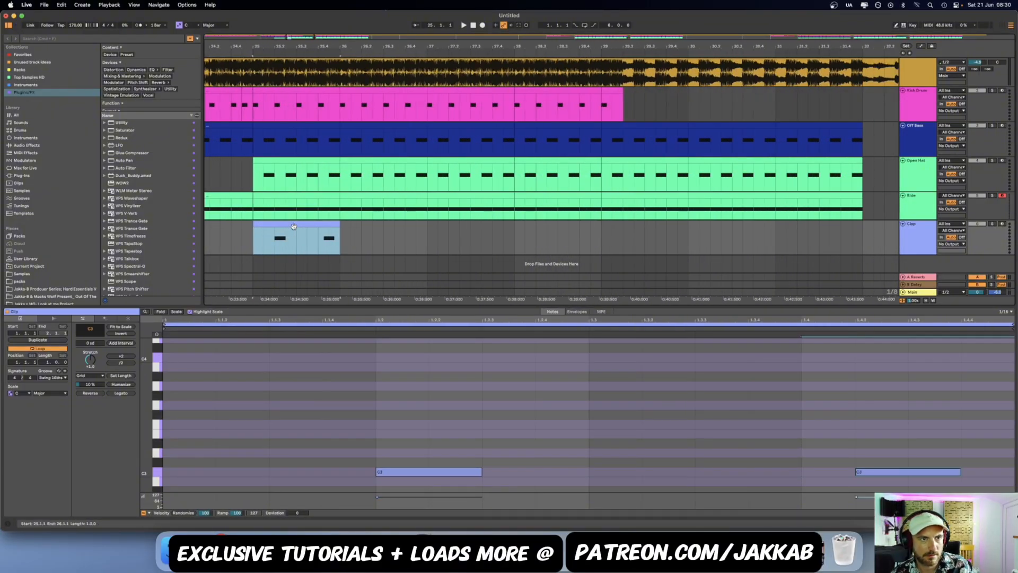
{"action": "key", "text": "Left"}
Duplicate the one-bar clap clip from bar 25 up to bar 32.
{"action": "scroll", "coordinate": [247, 241], "scroll_direction": "down", "scroll_amount": 5}
{"action": "key", "text": "super+d"}
{"action": "key", "text": "super+d"}
{"action": "key", "text": "super+d"}
{"action": "key", "text": "super+d"}
{"action": "key", "text": "super+d"}
{"action": "key", "text": "super+d"}
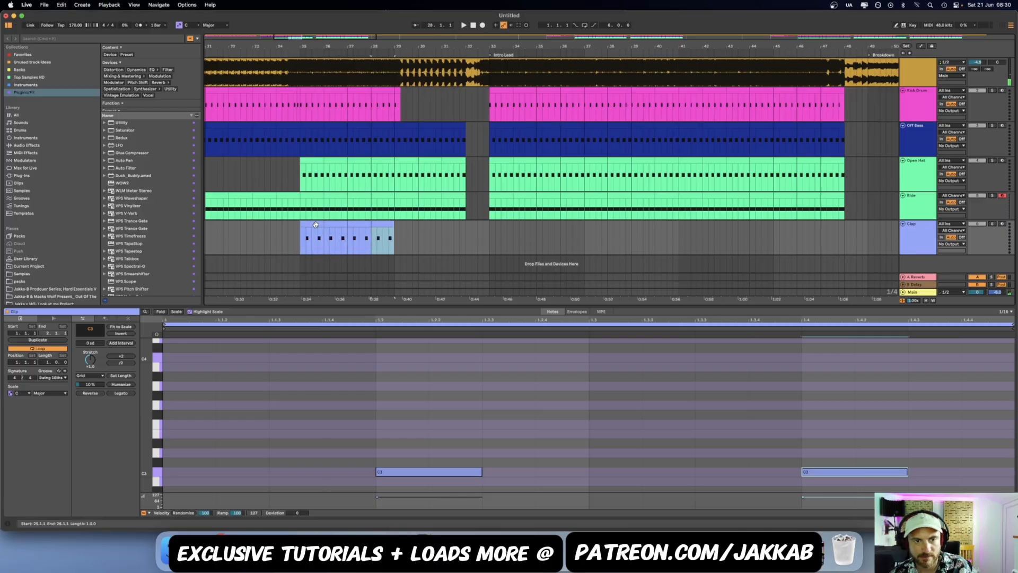
Play the reference from bar 33 and copy the Bass Intro clap pattern into the second half of the Intro Lead.
{"action": "left_click_drag", "start_coordinate": [491, 240], "coordinate": [296, 235]}
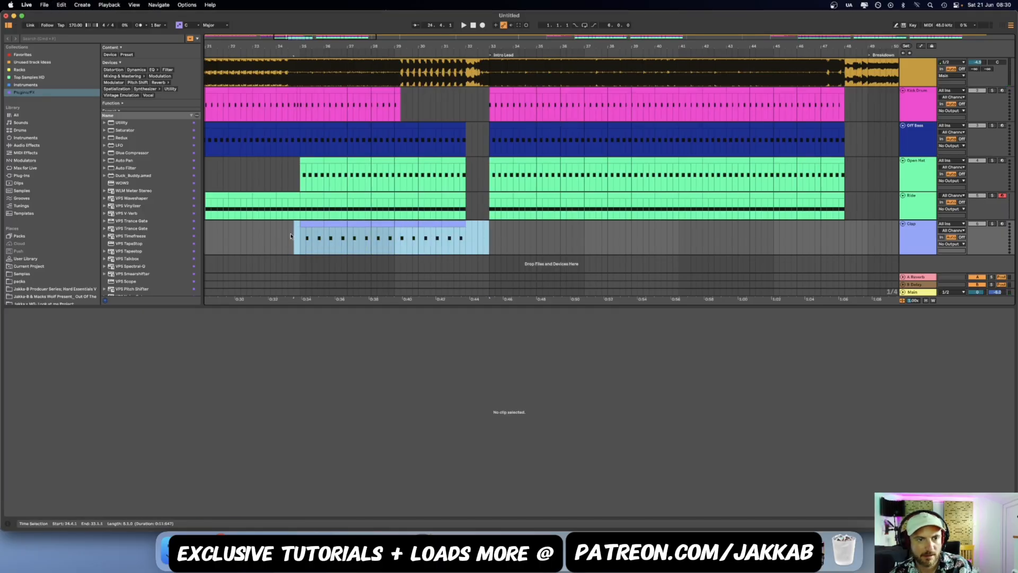
{"action": "left_click", "coordinate": [416, 222]}
{"action": "left_click", "coordinate": [492, 236]}
{"action": "scroll", "coordinate": [654, 234], "scroll_direction": "right", "scroll_amount": 1}
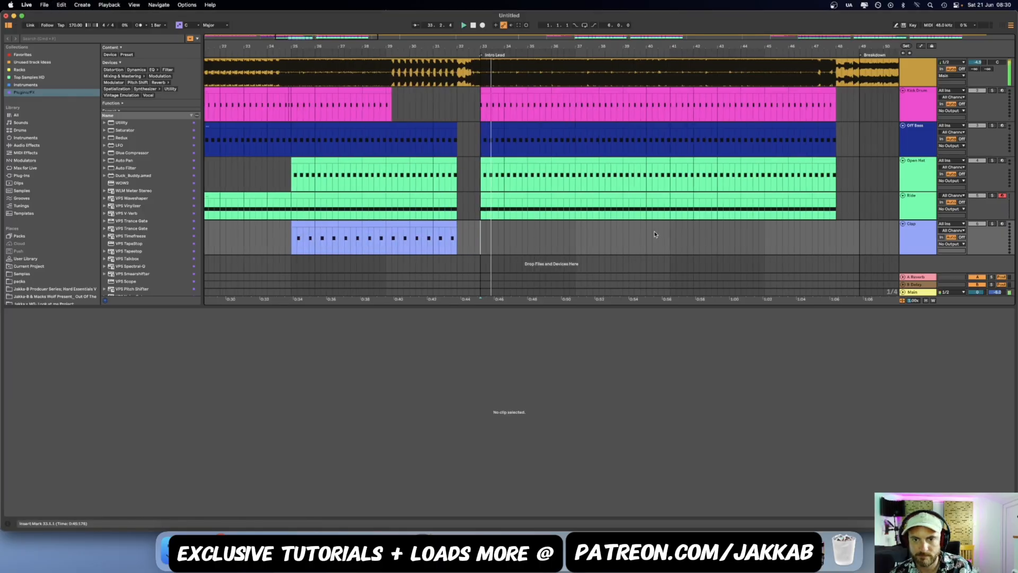
{"action": "left_click_drag", "start_coordinate": [459, 233], "coordinate": [279, 229]}
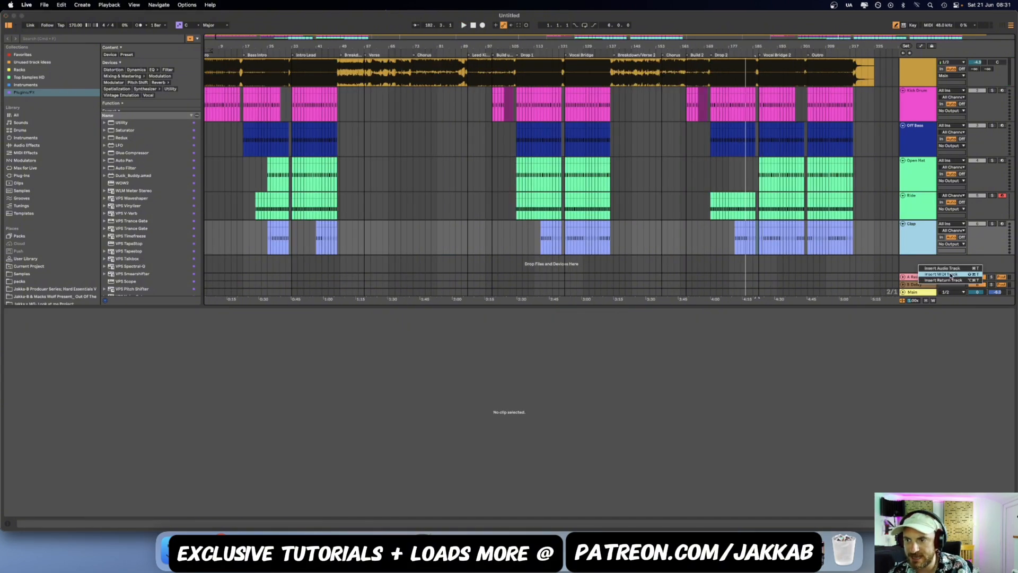
Insert a MIDI track named Snare below Clap and create a seven-bar MIDI clip on it from bar 9 to bar 16.
{"action": "left_click", "coordinate": [952, 274]}
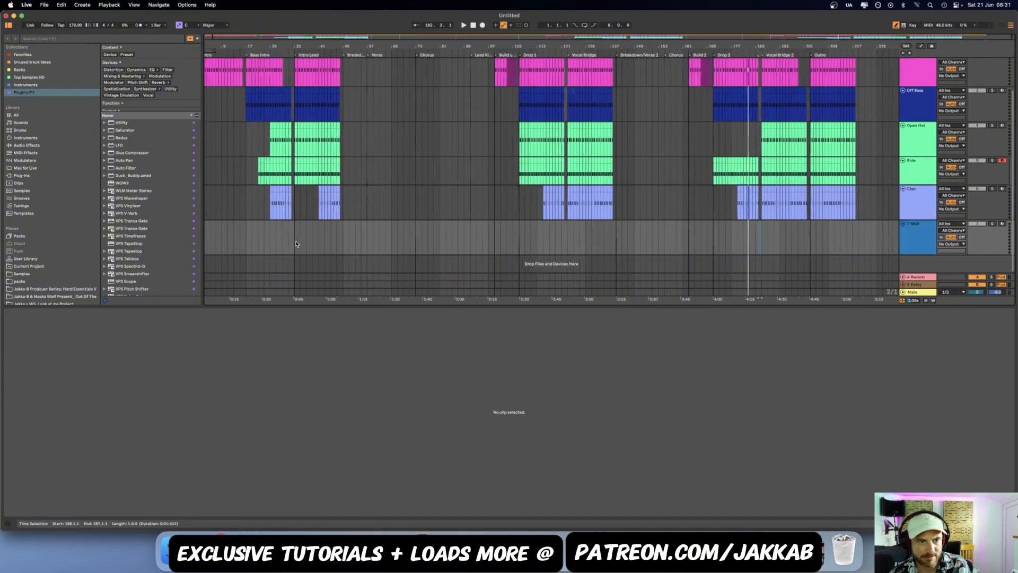
{"action": "scroll", "coordinate": [265, 241], "scroll_direction": "left", "scroll_amount": 2}
{"action": "scroll", "coordinate": [250, 239], "scroll_direction": "up", "scroll_amount": 5}
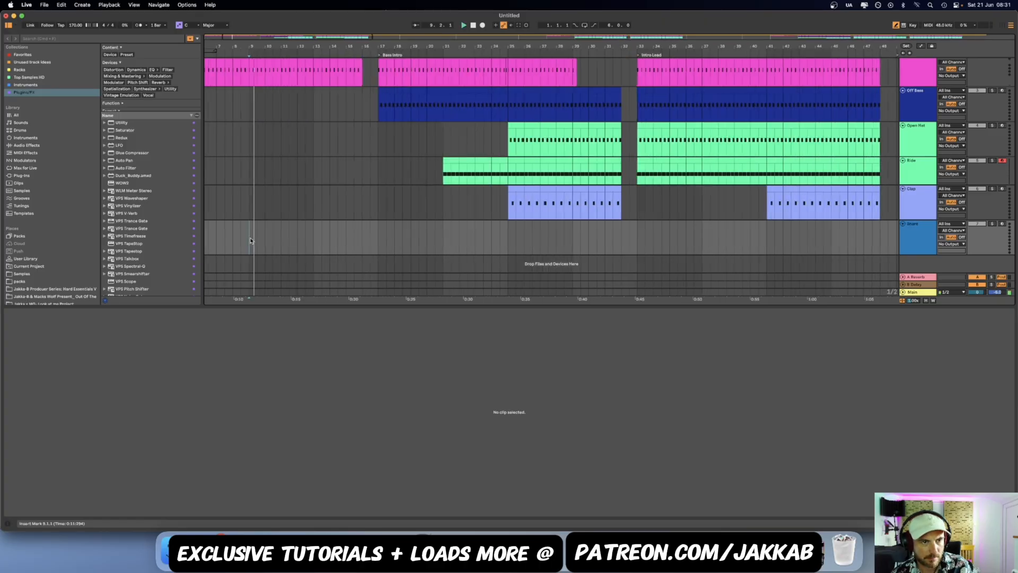
{"action": "left_click_drag", "start_coordinate": [250, 239], "coordinate": [560, 242]}
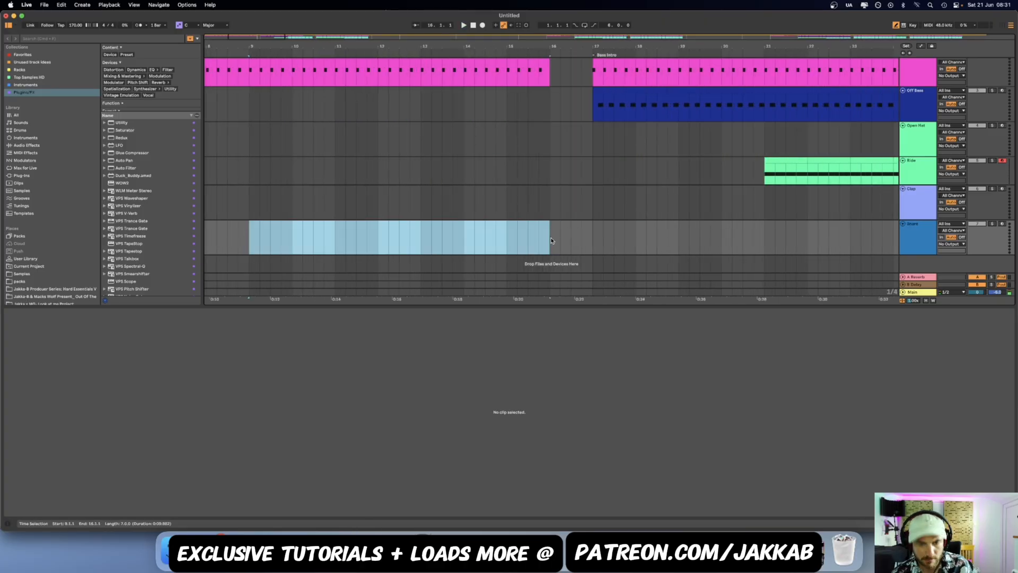
{"action": "key", "text": "super+shift+m"}
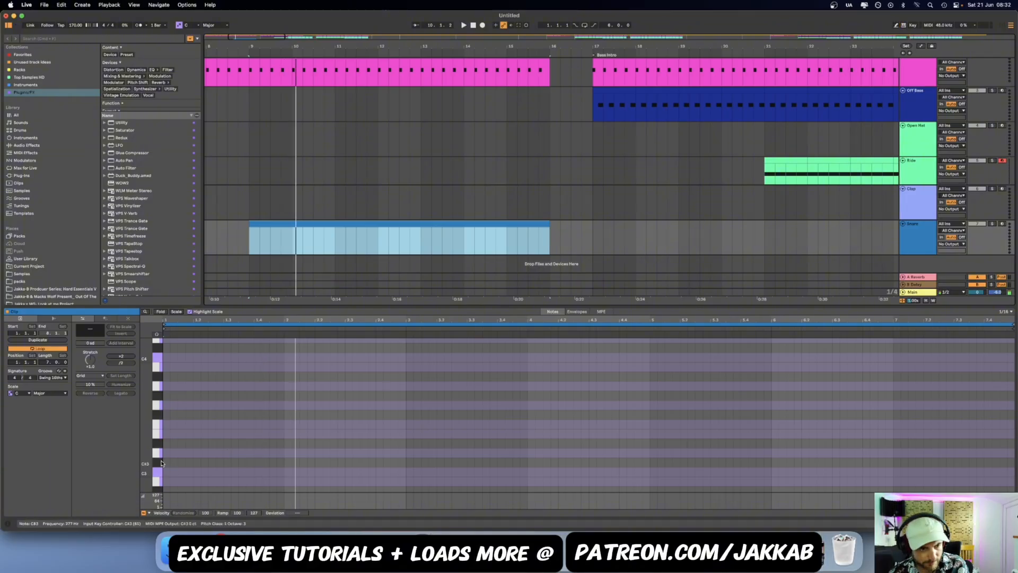
Play the reference from bar 9 and place an eighth-note C3 at the start of the Snare clip.
{"action": "scroll", "coordinate": [172, 455], "scroll_direction": "down", "scroll_amount": 2}
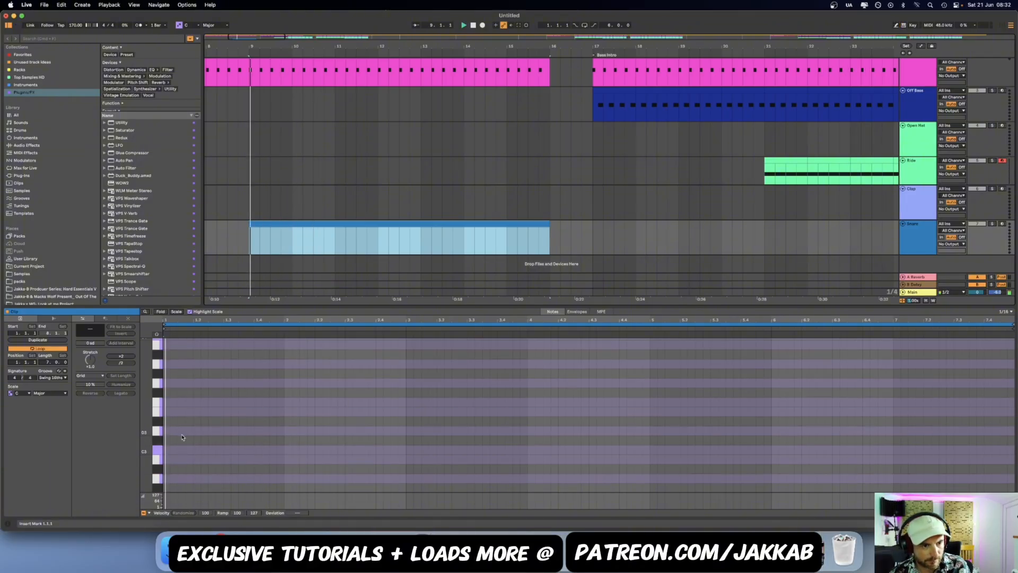
{"action": "key", "text": "space"}
{"action": "double_click", "coordinate": [168, 451]}
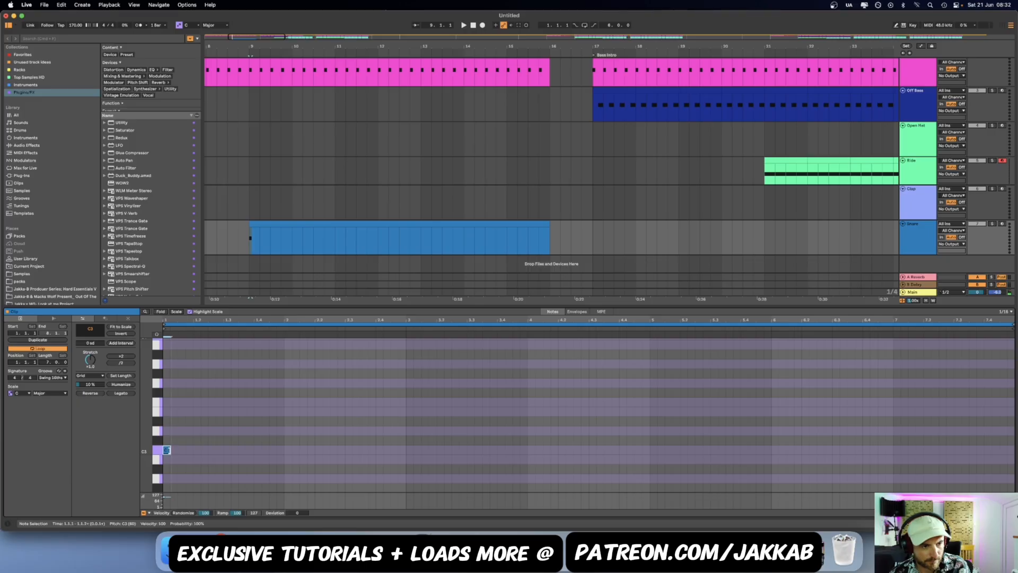
{"action": "key", "text": "space"}
{"action": "left_click_drag", "start_coordinate": [169, 449], "coordinate": [179, 449]}
{"action": "key", "text": "space"}
{"action": "key", "text": "space"}
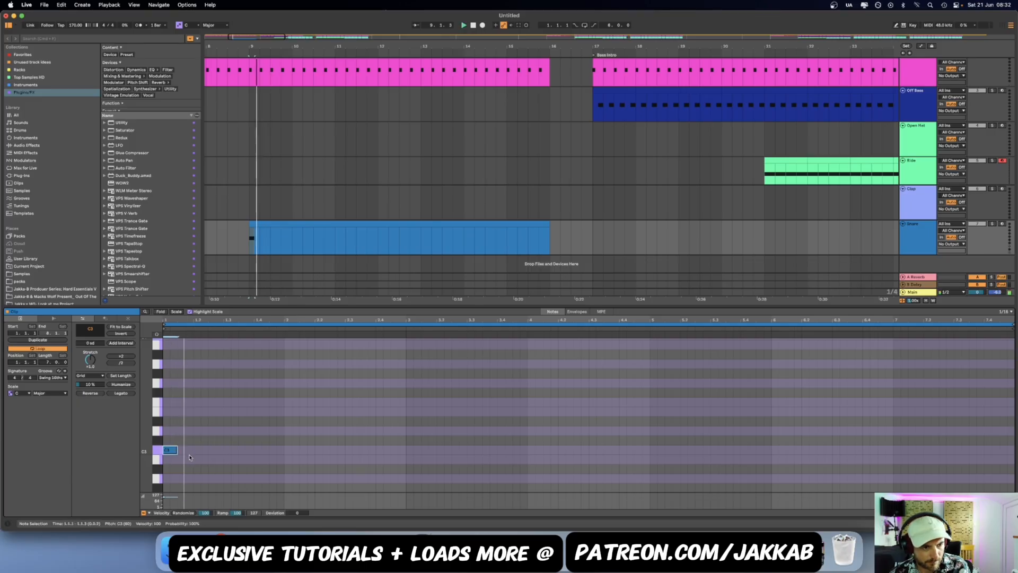
Repeat the C3 note on each beat up to the clip's second bar and add a sixteenth-note pickup just before that bar.
{"action": "key", "text": "super+d"}
{"action": "key", "text": "super+d"}
{"action": "key", "text": "super+d"}
{"action": "key", "text": "super+d"}
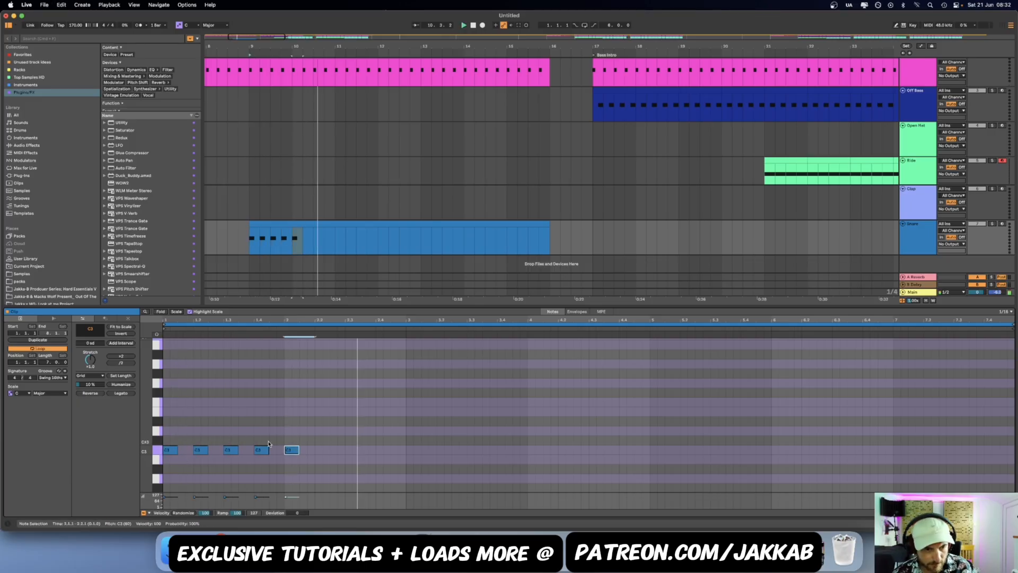
{"action": "key", "text": "space"}
{"action": "left_click", "coordinate": [277, 451]}
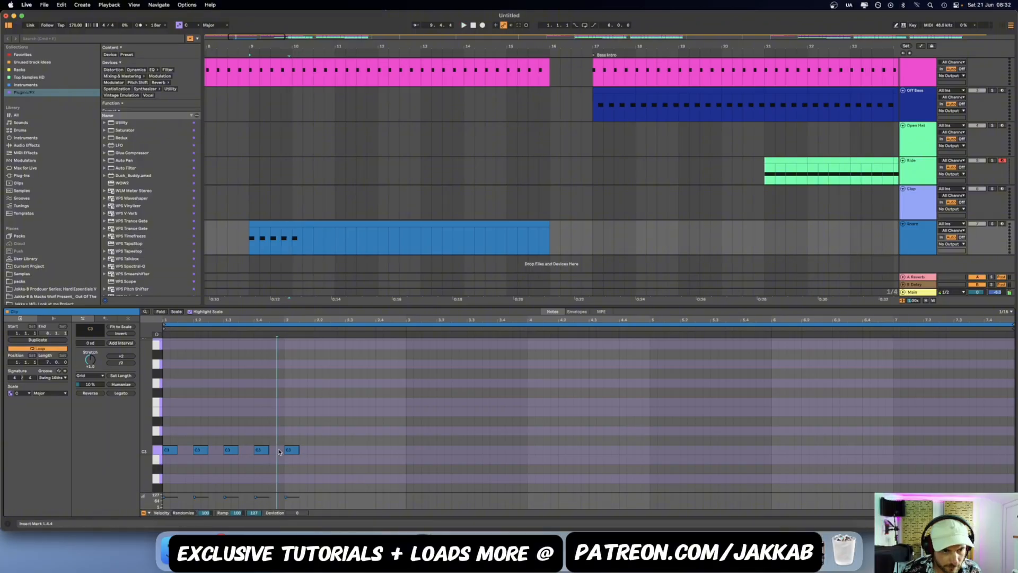
{"action": "key", "text": "space"}
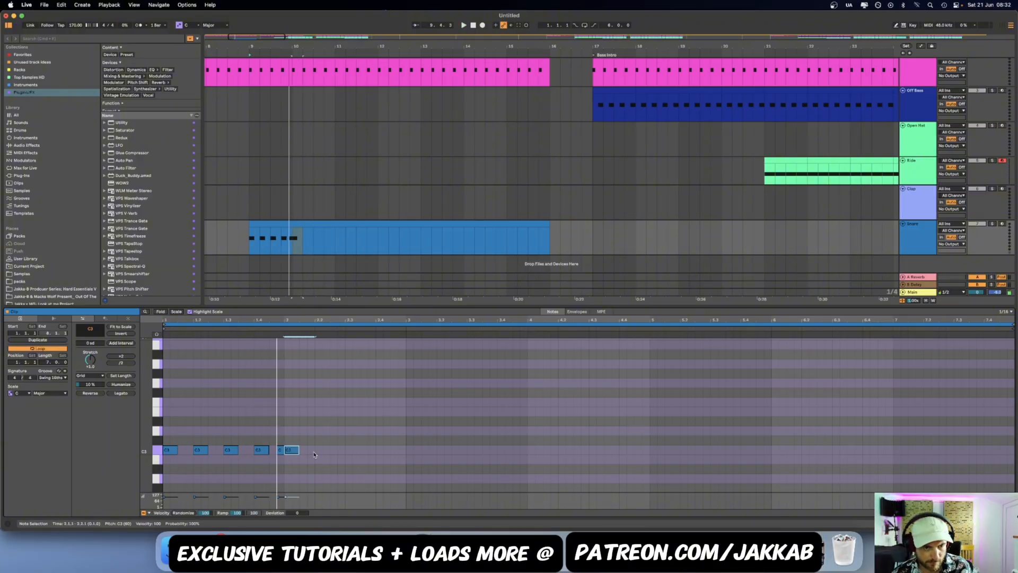
Repeat the C3 note on each beat up to the clip's third bar, adding a sixteenth-note pickup just before it.
{"action": "key", "text": "super+d"}
{"action": "key", "text": "super+d"}
{"action": "key", "text": "super+d"}
{"action": "key", "text": "super+d"}
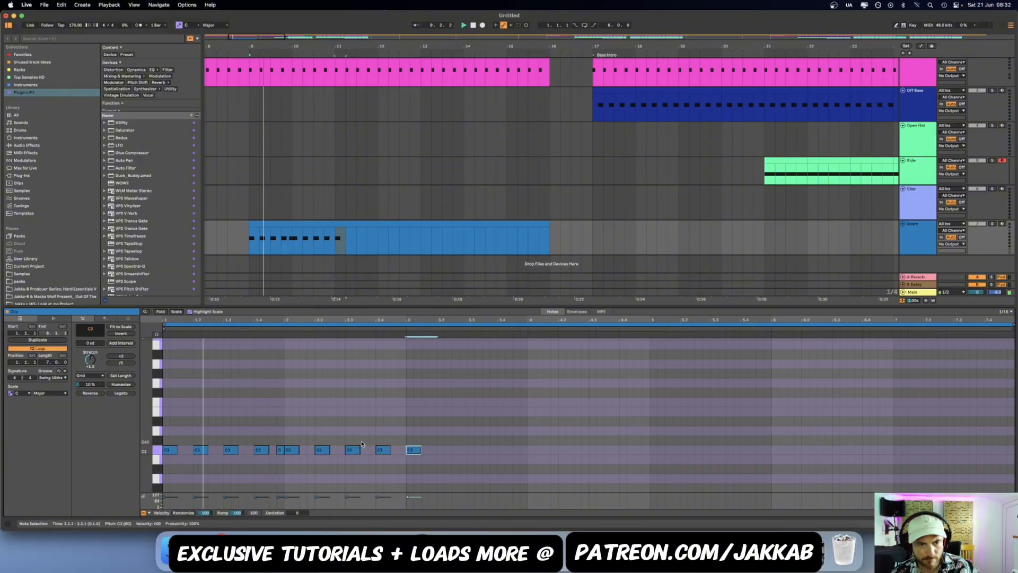
{"action": "left_click", "coordinate": [399, 454]}
{"action": "double_click", "coordinate": [401, 450]}
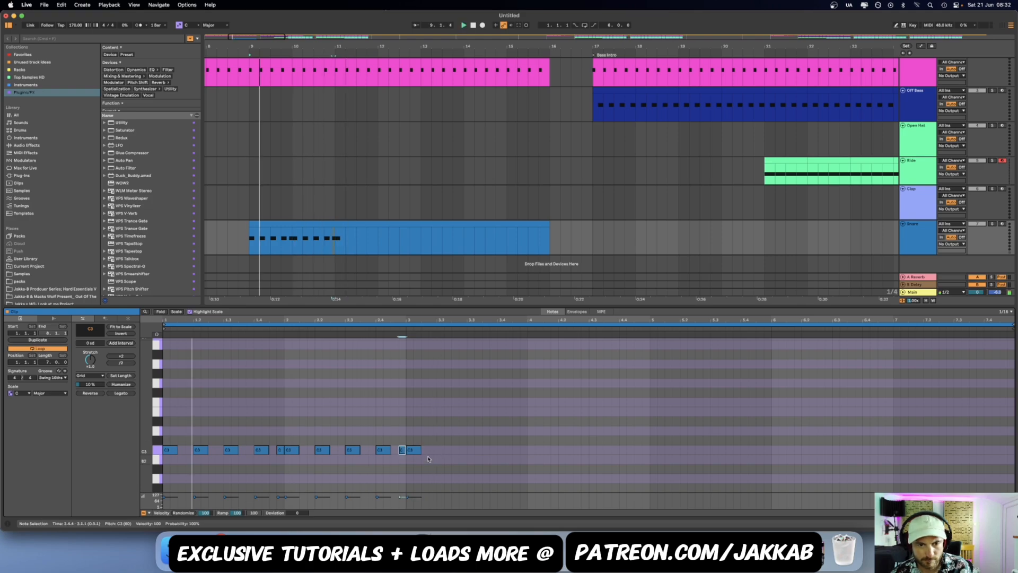
Continue the beat-by-beat C3 notes with sixteenth-note pickups through the clip's third and fourth bars.
{"action": "left_click", "coordinate": [412, 450]}
{"action": "key", "text": "super+d"}
{"action": "key", "text": "super+d"}
{"action": "key", "text": "super+d"}
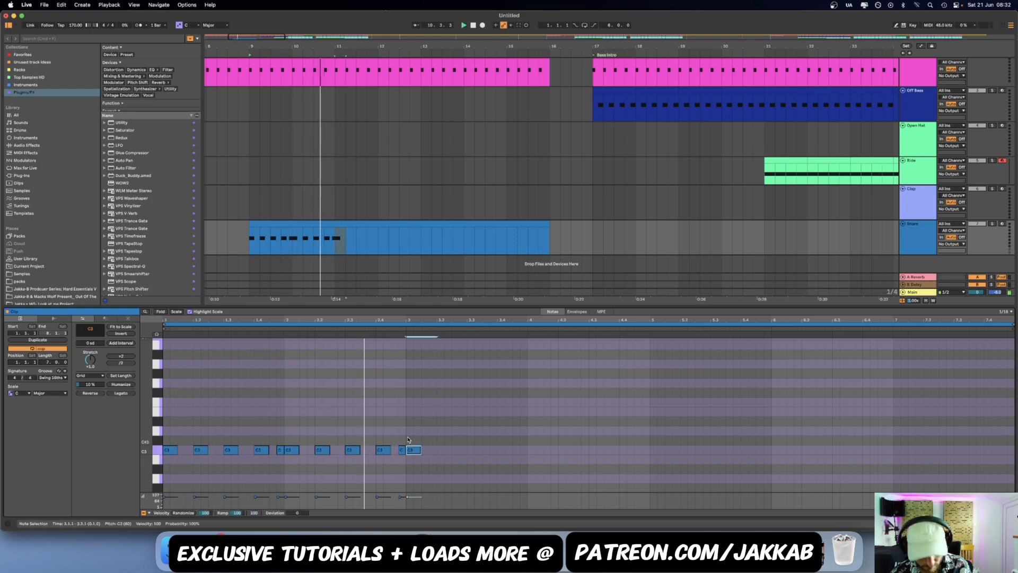
{"action": "key", "text": "super+d"}
{"action": "double_click", "coordinate": [523, 450]}
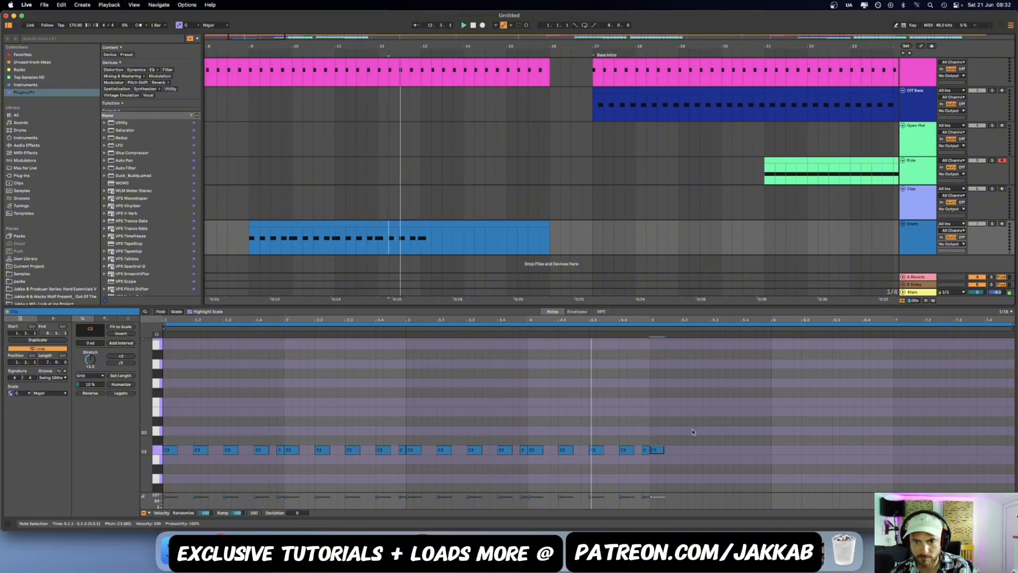
Duplicate the C3 note into continuous eighth notes across the Snare clip's fifth and sixth bars.
{"action": "key", "text": "super+d"}
{"action": "key", "text": "super+d"}
{"action": "key", "text": "super+d"}
{"action": "key", "text": "super+d"}
{"action": "key", "text": "super+d"}
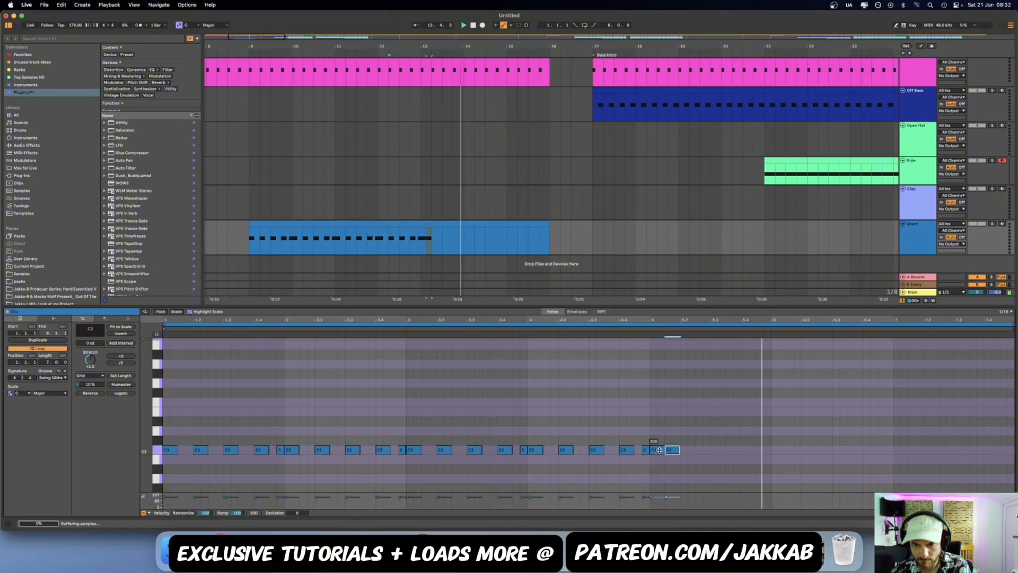
{"action": "key", "text": "super+d"}
{"action": "key", "text": "super+d"}
{"action": "key", "text": "super+d"}
{"action": "key", "text": "super+d"}
{"action": "key", "text": "super+d"}
{"action": "key", "text": "super+d"}
{"action": "key", "text": "super+d"}
{"action": "key", "text": "super+d"}
{"action": "key", "text": "super+d"}
{"action": "key", "text": "super+d"}
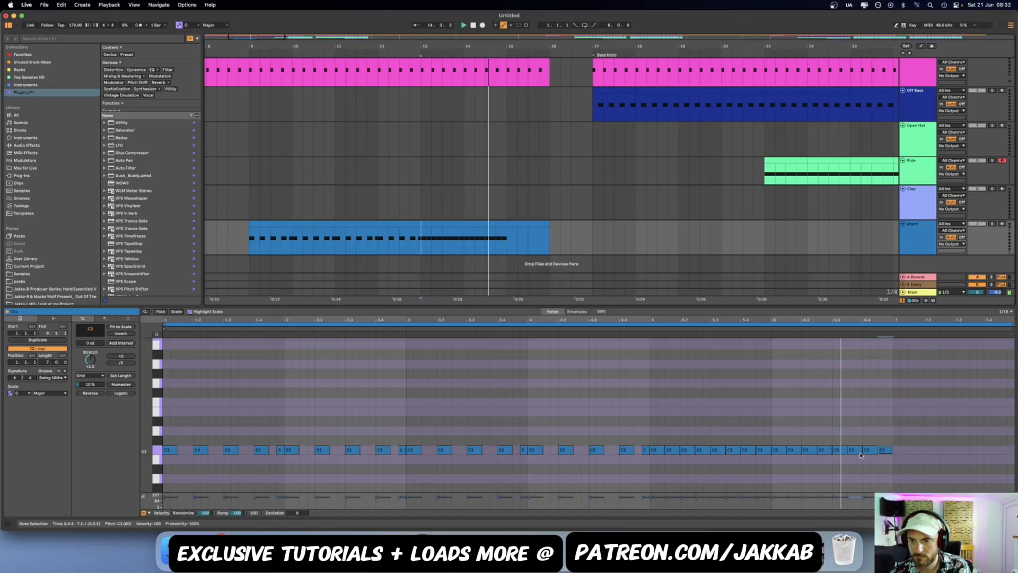
Replay the snare build, turn the clip's fifth and sixth bars into sixteenth notes, and extend the roll through the seventh bar.
{"action": "key", "text": "space"}
{"action": "key", "text": "space"}
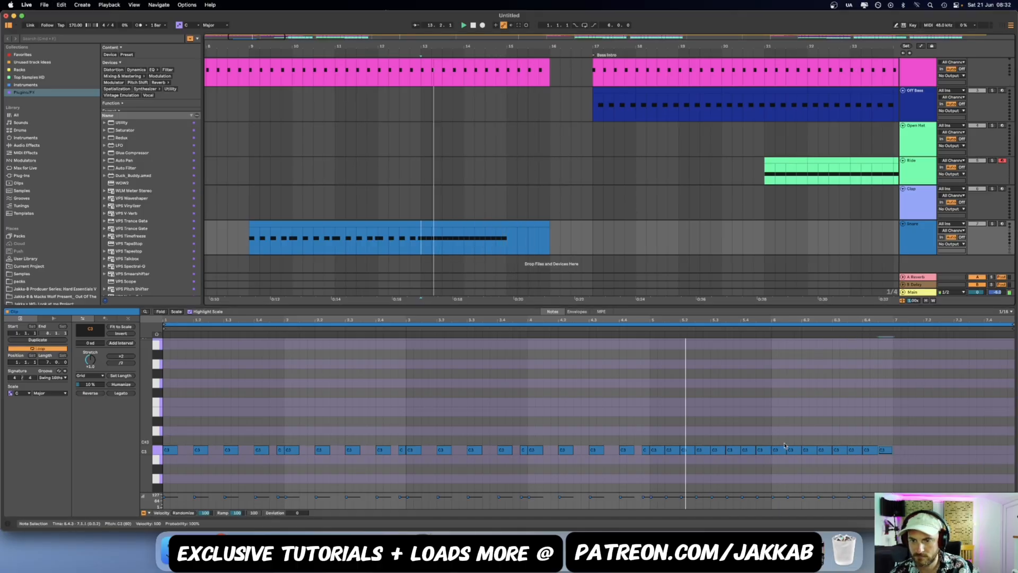
{"action": "key", "text": "space"}
{"action": "left_click", "coordinate": [514, 435]}
{"action": "key", "text": "space"}
{"action": "left_click_drag", "start_coordinate": [655, 440], "coordinate": [761, 457]}
{"action": "left_click_drag", "start_coordinate": [664, 450], "coordinate": [662, 452]}
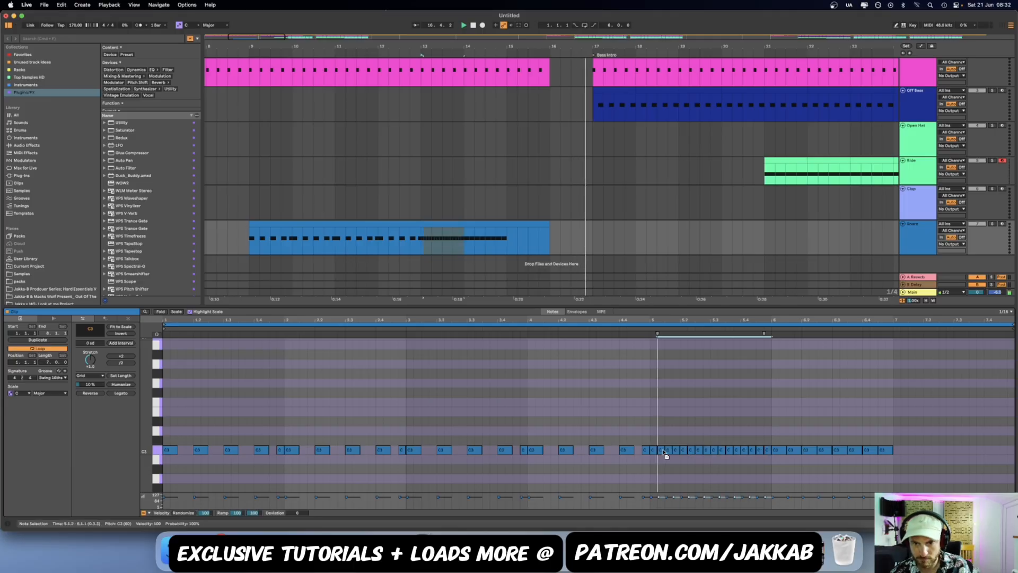
{"action": "left_click_drag", "start_coordinate": [776, 438], "coordinate": [880, 454]}
{"action": "left_click_drag", "start_coordinate": [944, 452], "coordinate": [957, 455]}
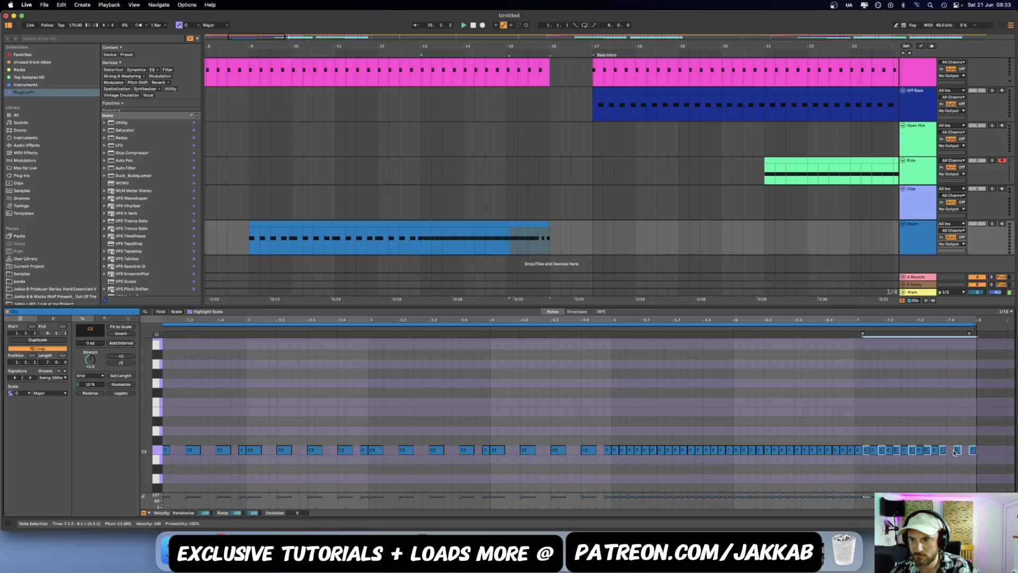
Copy the seven-bar snare build clip to bar 25 in the Bass Intro and play the reference around the Intro Lead.
{"action": "left_click", "coordinate": [949, 450]}
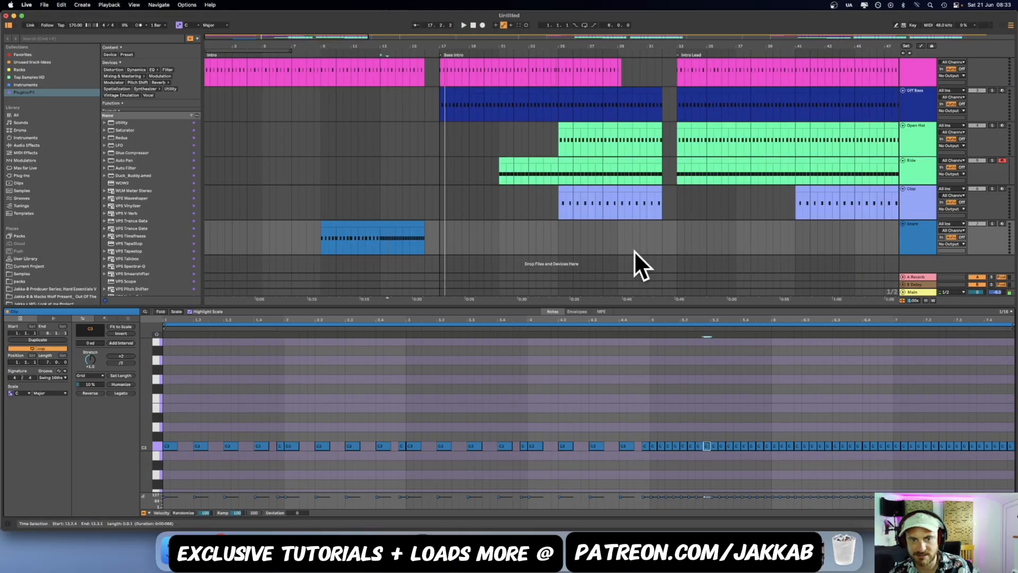
{"action": "scroll", "coordinate": [772, 239], "scroll_direction": "right", "scroll_amount": 3}
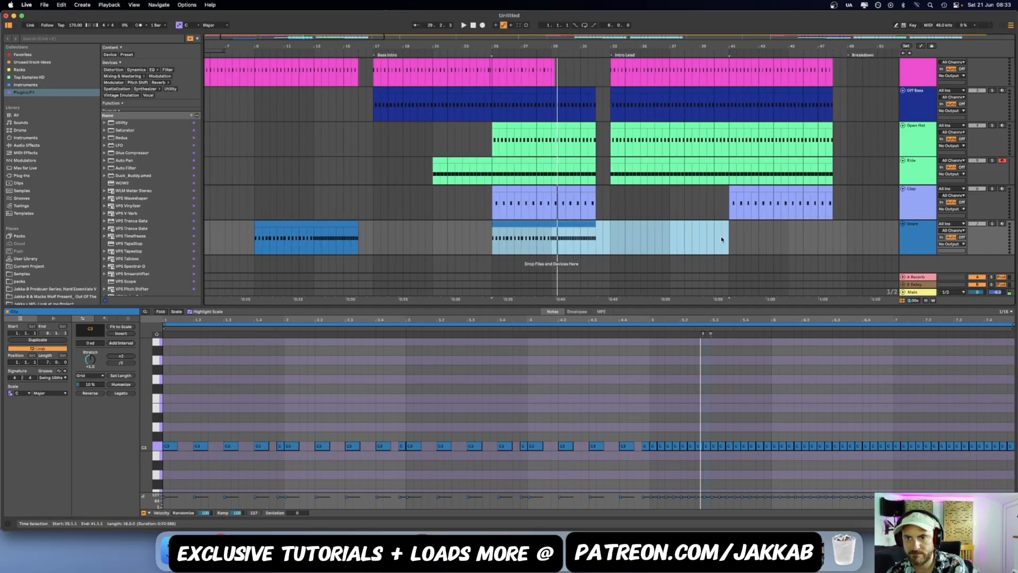
{"action": "left_click", "coordinate": [723, 239]}
{"action": "key", "text": "space"}
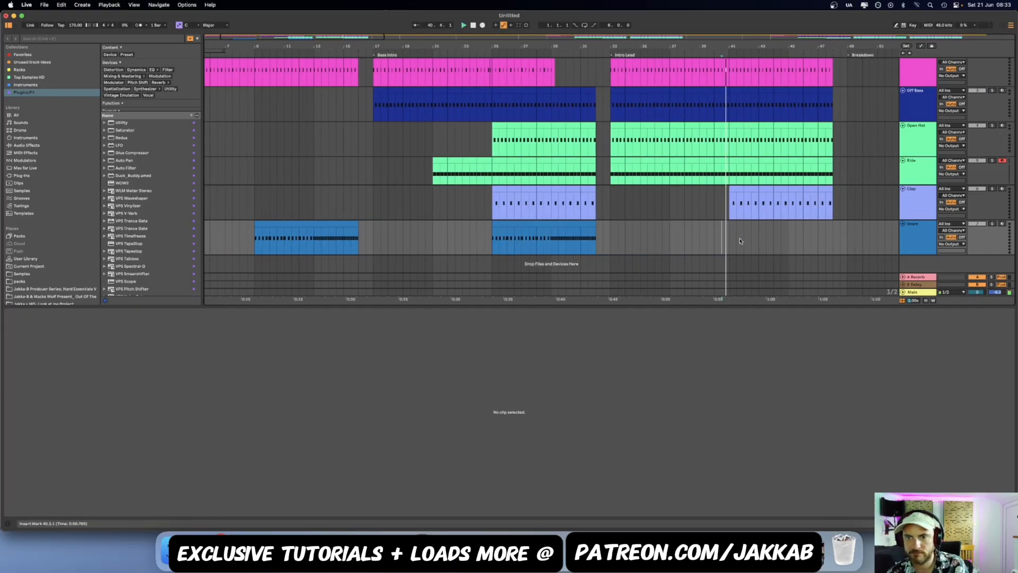
{"action": "scroll", "coordinate": [741, 241], "scroll_direction": "right", "scroll_amount": 2}
{"action": "left_click", "coordinate": [552, 225]}
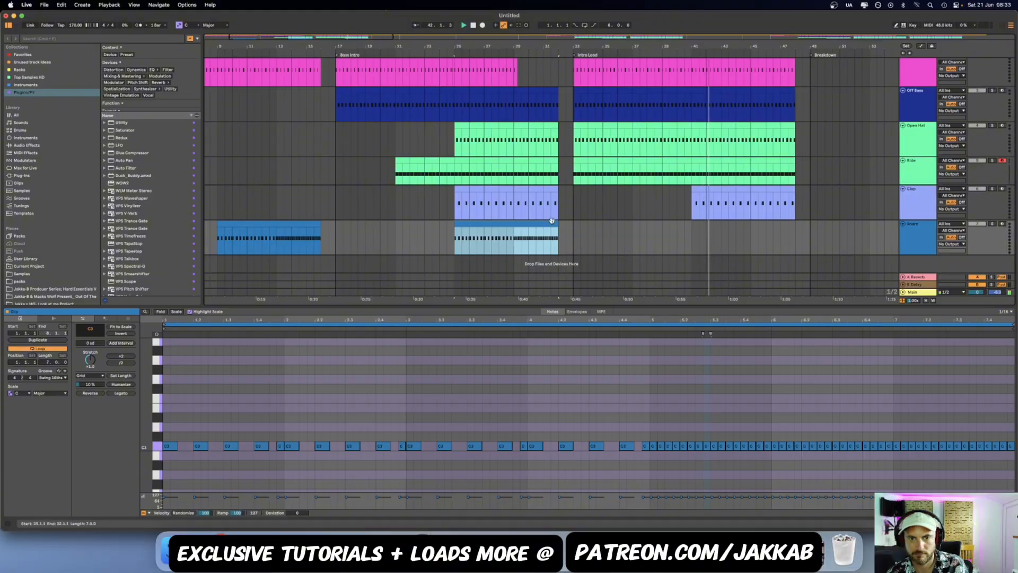
Place a snare build at bar 41 in the Intro Lead, repeating its one-bar sixteenth-note roll up to bar 48.
{"action": "left_click_drag", "start_coordinate": [690, 240], "coordinate": [774, 242]}
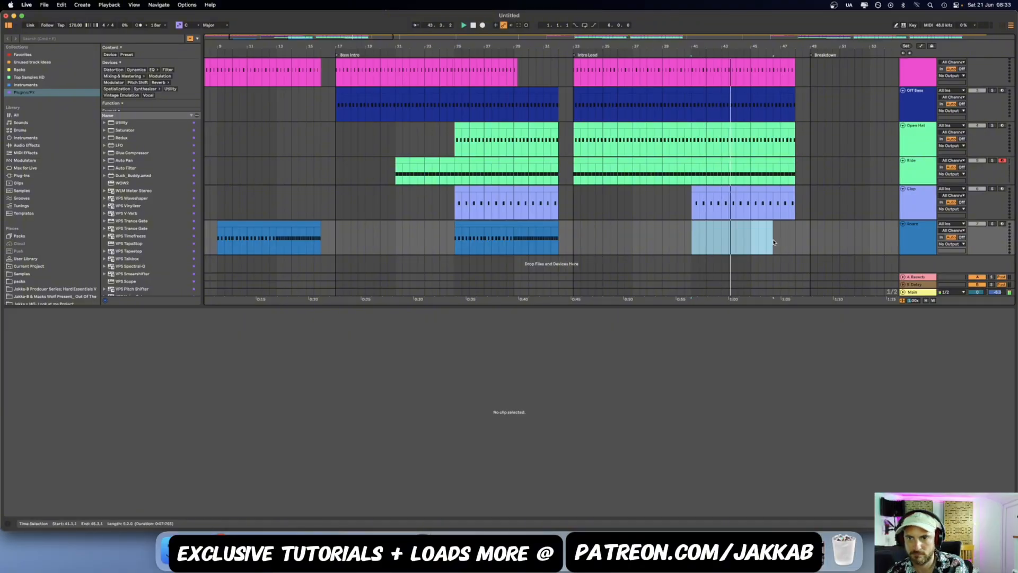
{"action": "left_click_drag", "start_coordinate": [562, 240], "coordinate": [735, 241]}
{"action": "key", "text": "super+d"}
{"action": "key", "text": "super+d"}
{"action": "key", "text": "super+d"}
{"action": "key", "text": "super+d"}
Copy the seven-bar snare build clip from the Bass Intro to the Build-up 1 and Build 2 sections.
{"action": "scroll", "coordinate": [498, 223], "scroll_direction": "down", "scroll_amount": 10}
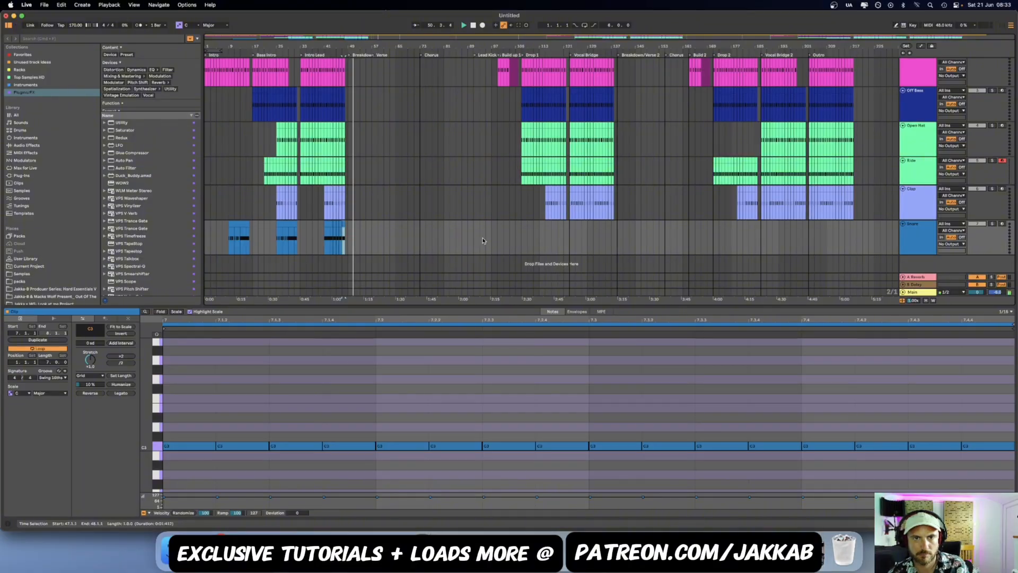
{"action": "left_click", "coordinate": [486, 241]}
{"action": "left_click", "coordinate": [285, 225]}
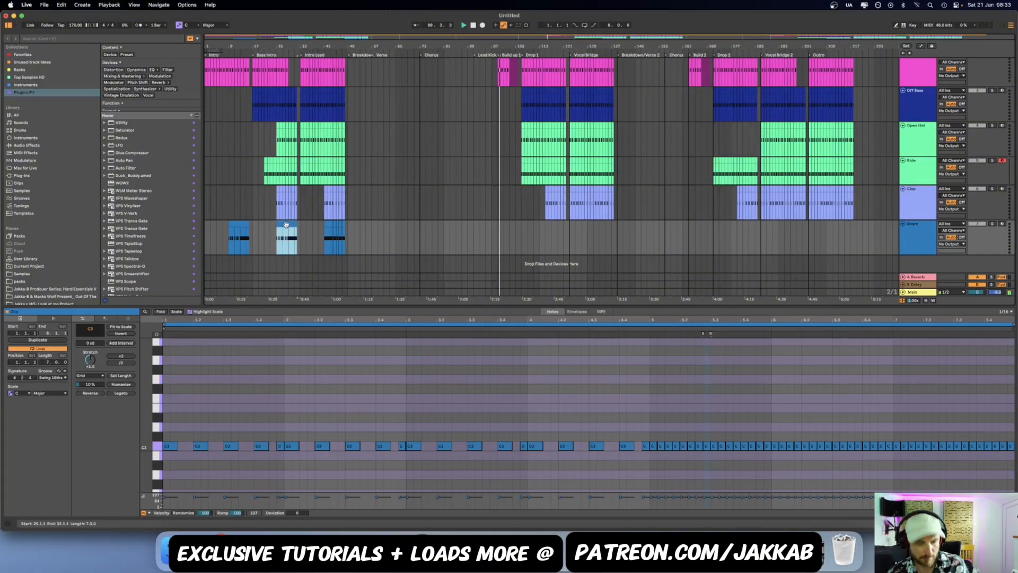
{"action": "left_click_drag", "start_coordinate": [287, 225], "coordinate": [697, 233]}
{"action": "left_click", "coordinate": [521, 235]}
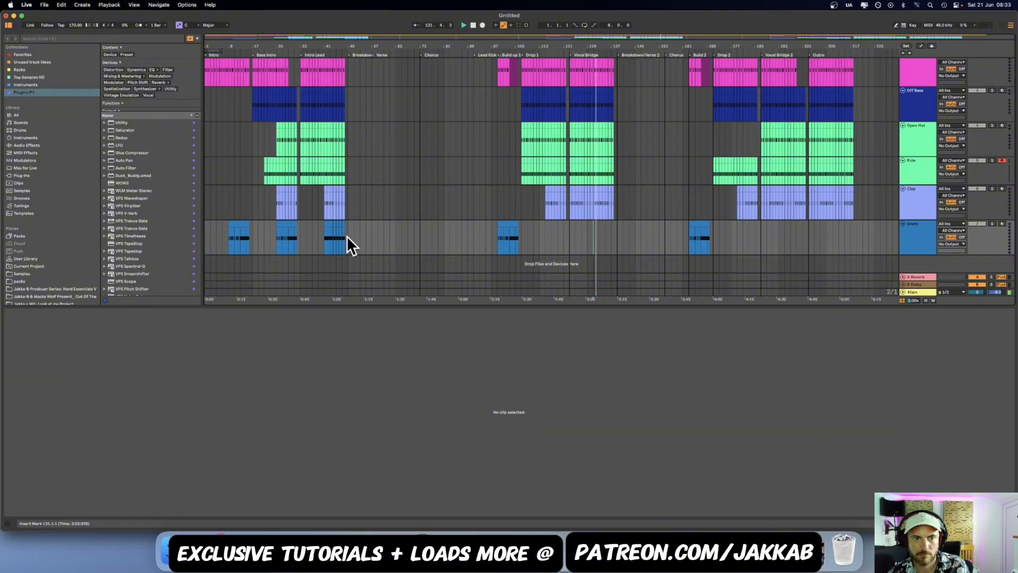
Copy the Intro Lead's snare section to the ends of Vocal Bridge, Vocal Bridge 2 and the Outro.
{"action": "left_click_drag", "start_coordinate": [346, 237], "coordinate": [786, 237]}
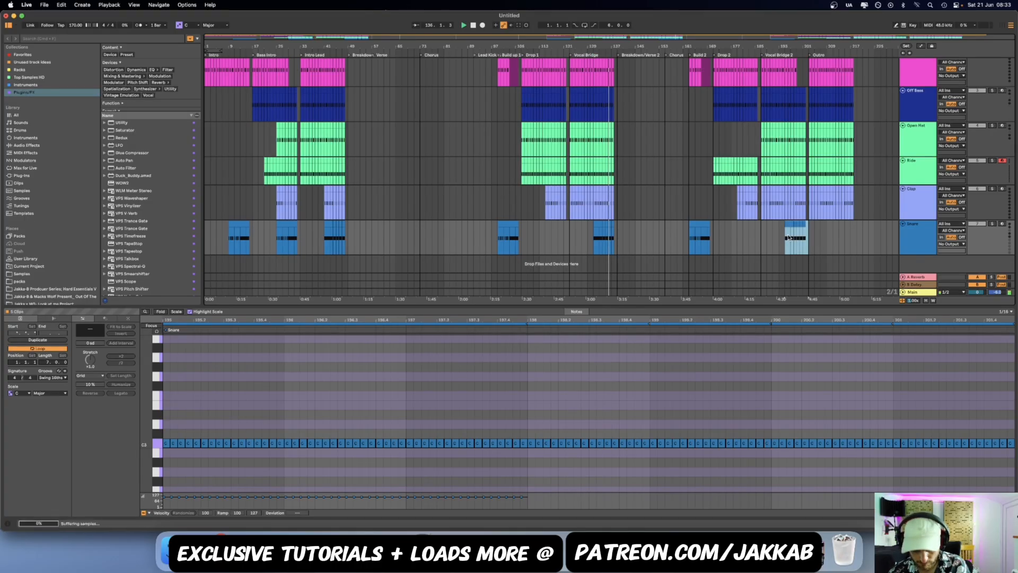
{"action": "key", "text": "Delete"}
{"action": "left_click", "coordinate": [738, 243]}
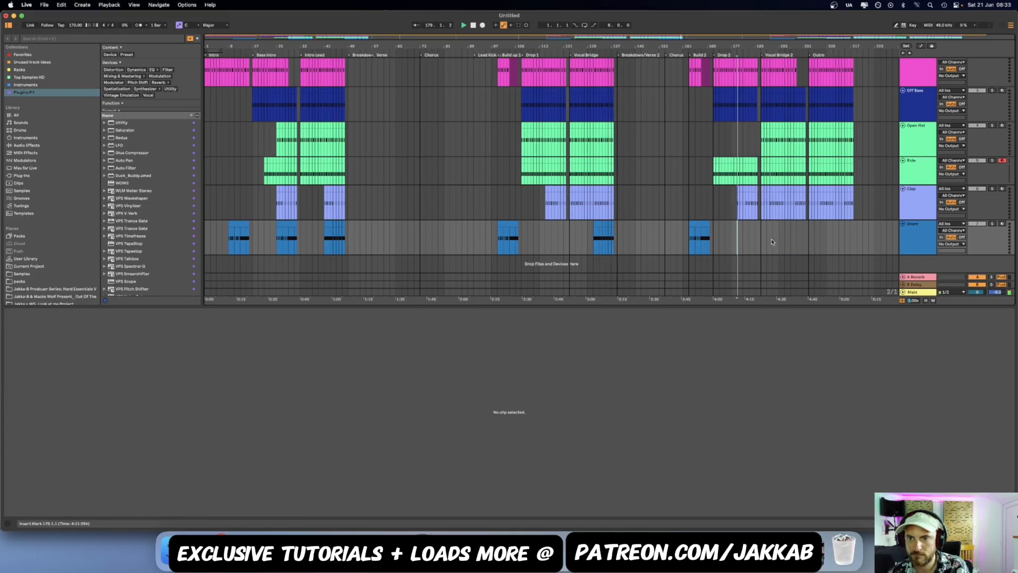
{"action": "left_click", "coordinate": [615, 237]}
{"action": "left_click_drag", "start_coordinate": [615, 237], "coordinate": [788, 237]}
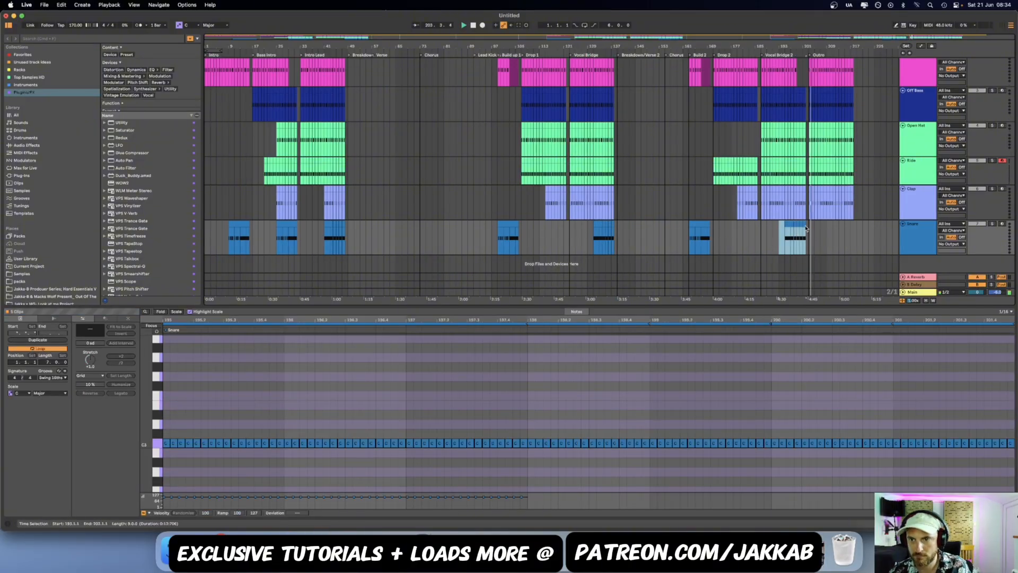
{"action": "left_click", "coordinate": [804, 225]}
{"action": "key", "text": "super+d"}
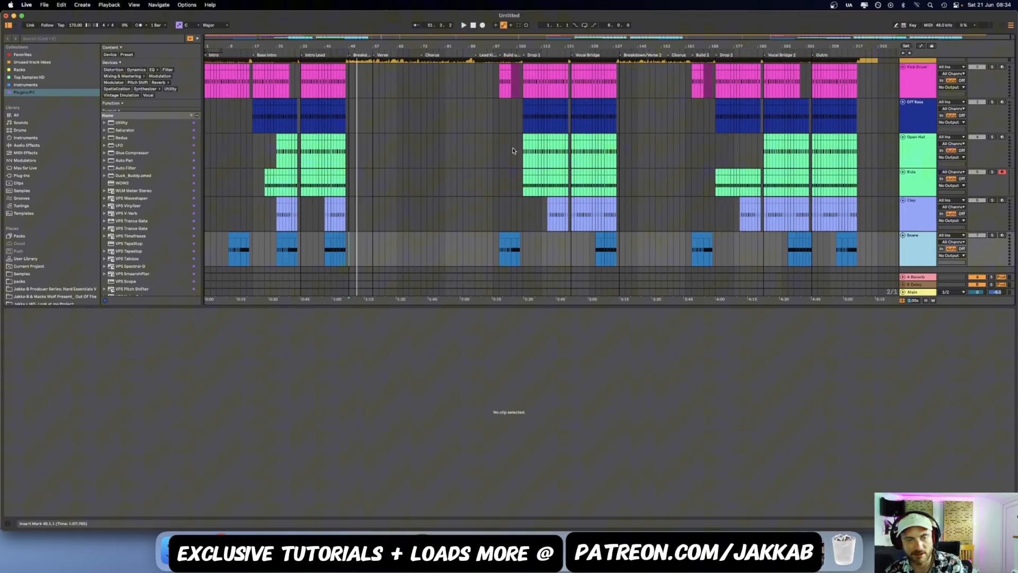
Deactivate the reference audio clip on the first track.
{"action": "scroll", "coordinate": [513, 151], "scroll_direction": "right", "scroll_amount": 1}
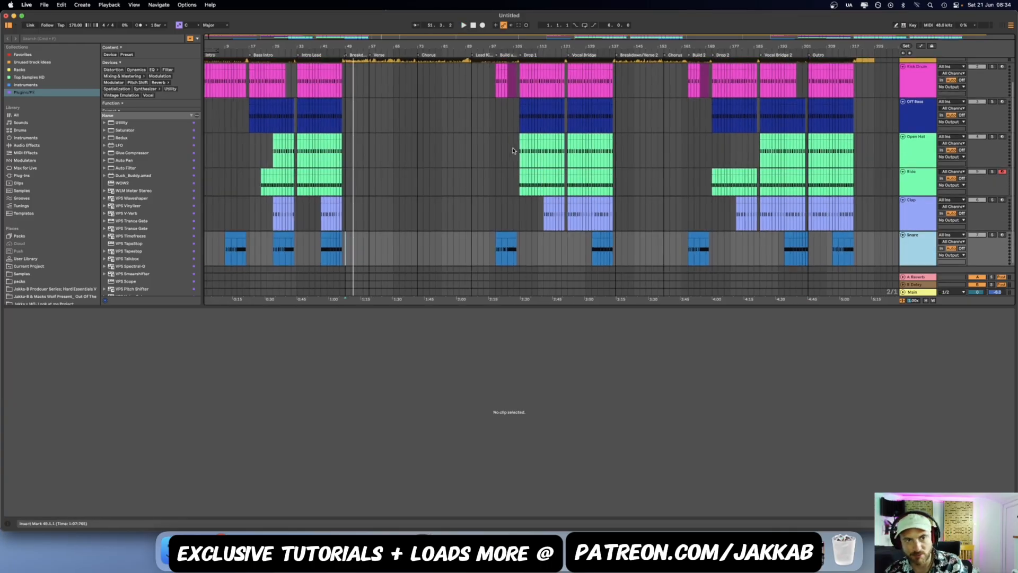
{"action": "scroll", "coordinate": [513, 151], "scroll_direction": "up", "scroll_amount": 1}
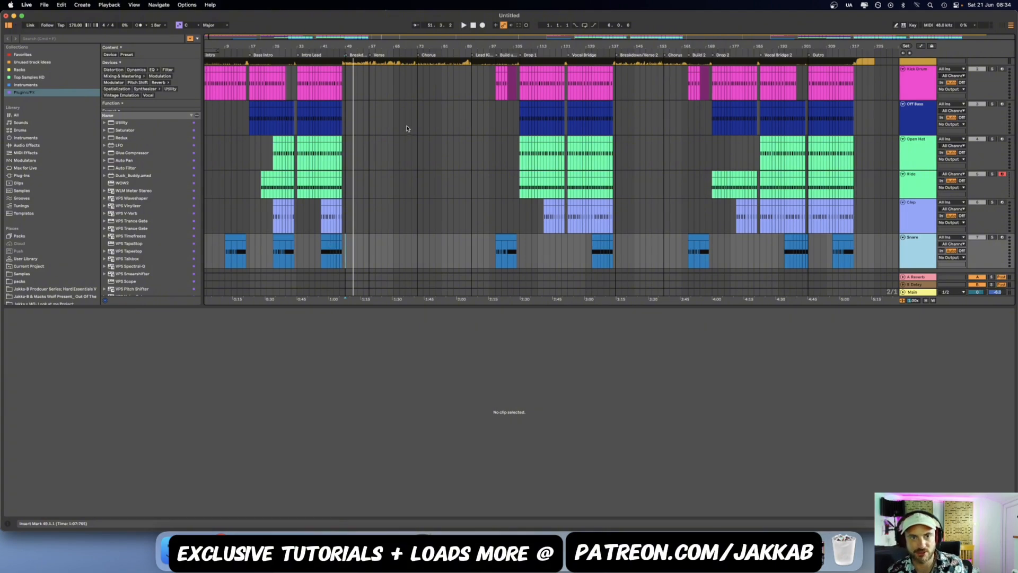
{"action": "scroll", "coordinate": [407, 128], "scroll_direction": "up", "scroll_amount": 2}
{"action": "left_click", "coordinate": [375, 61]}
{"action": "key", "text": "0"}
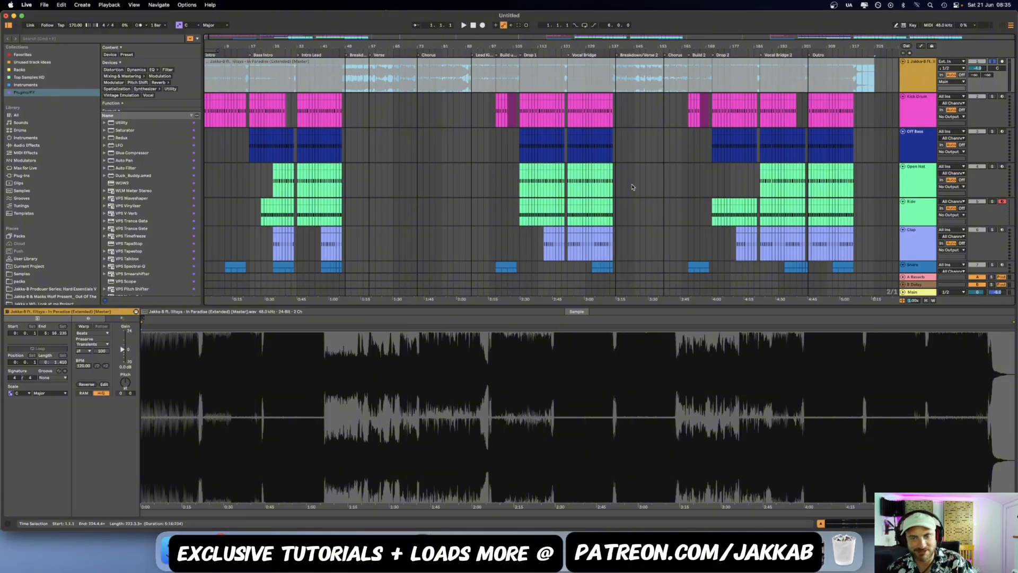
Fold the Snare, Clap, Ride and Open Hat tracks and group them as a drums and percussion group.
{"action": "scroll", "coordinate": [920, 232], "scroll_direction": "down", "scroll_amount": 2}
{"action": "left_click", "coordinate": [903, 223]}
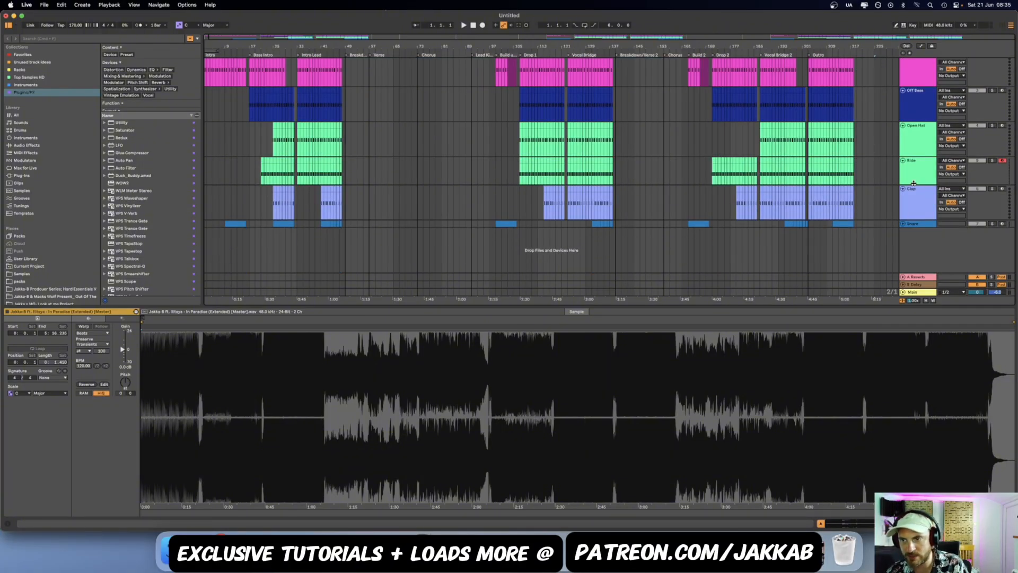
{"action": "left_click", "coordinate": [903, 189]}
{"action": "left_click", "coordinate": [903, 202]}
{"action": "left_click", "coordinate": [904, 167]}
{"action": "left_click", "coordinate": [916, 168]}
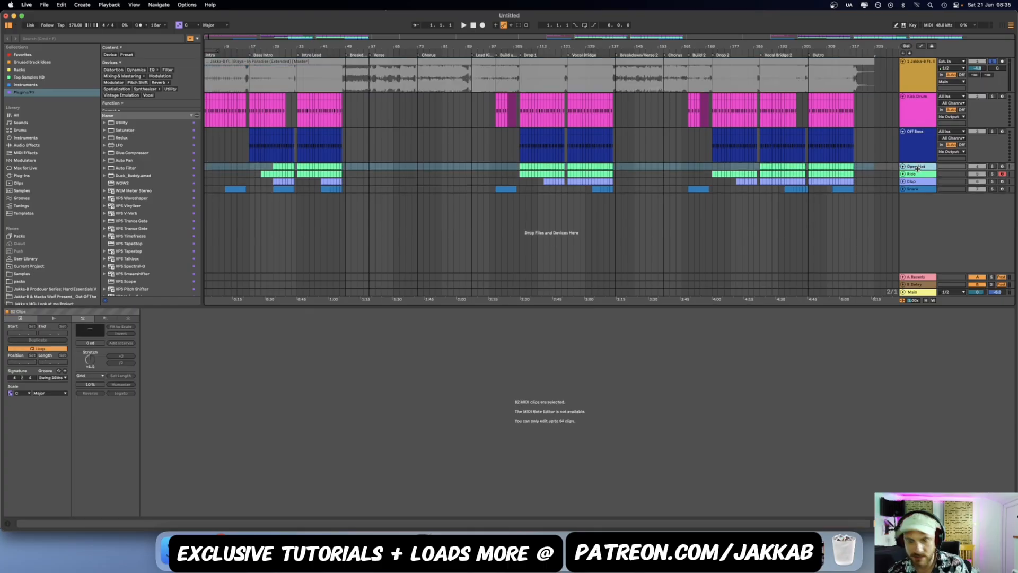
{"action": "key", "text": "super+g"}
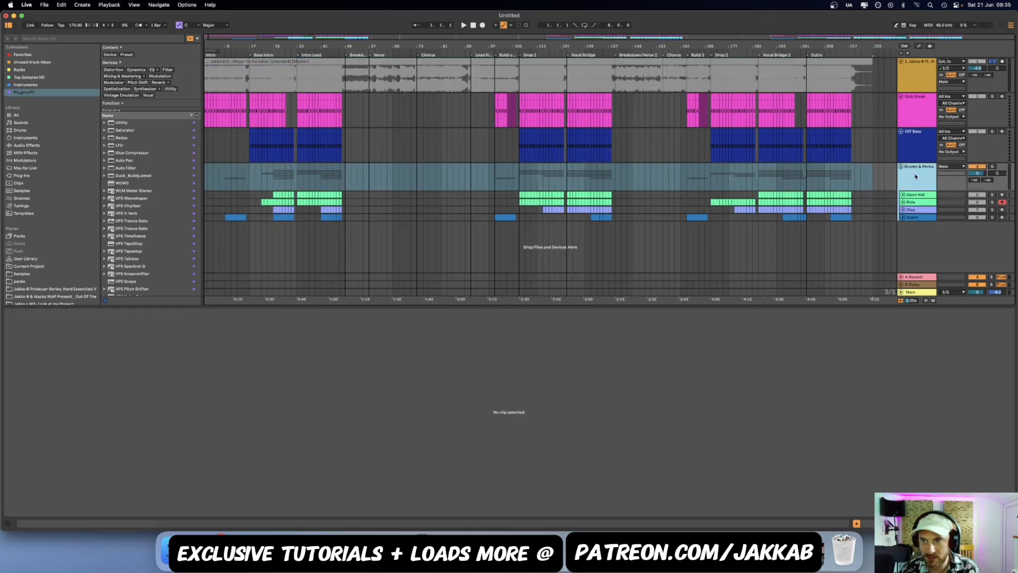
Add a MIDI track below the drums group, play the reference's breakdown, and name the track Piano.
{"action": "double_click", "coordinate": [922, 267]}
{"action": "left_click", "coordinate": [347, 236]}
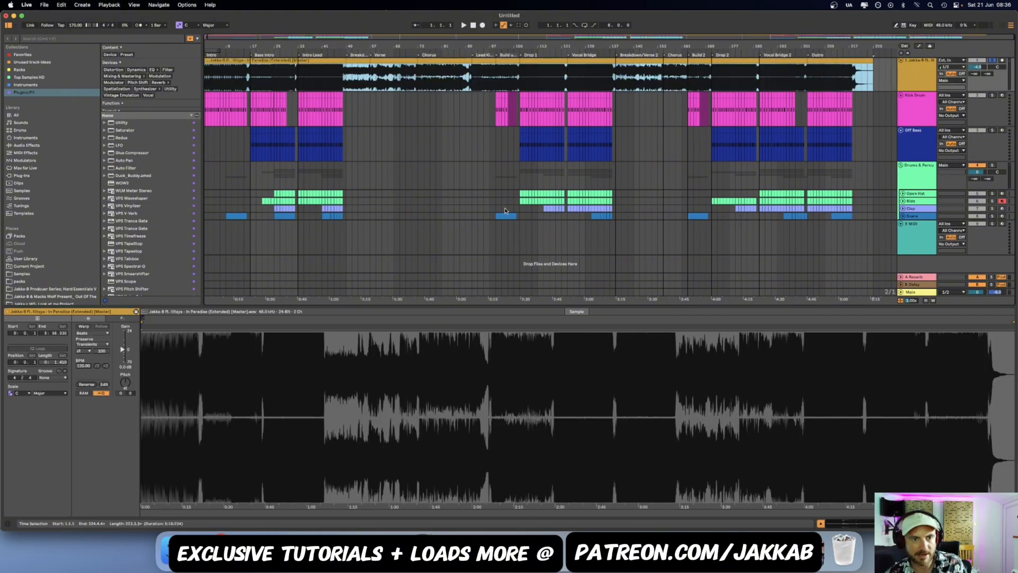
{"action": "left_click", "coordinate": [346, 242]}
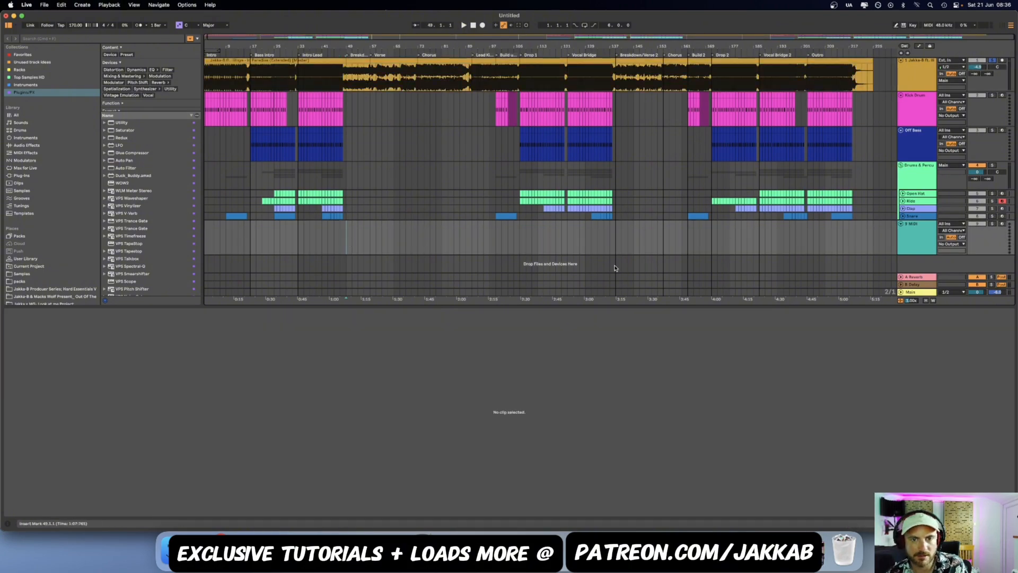
{"action": "left_click", "coordinate": [364, 240]}
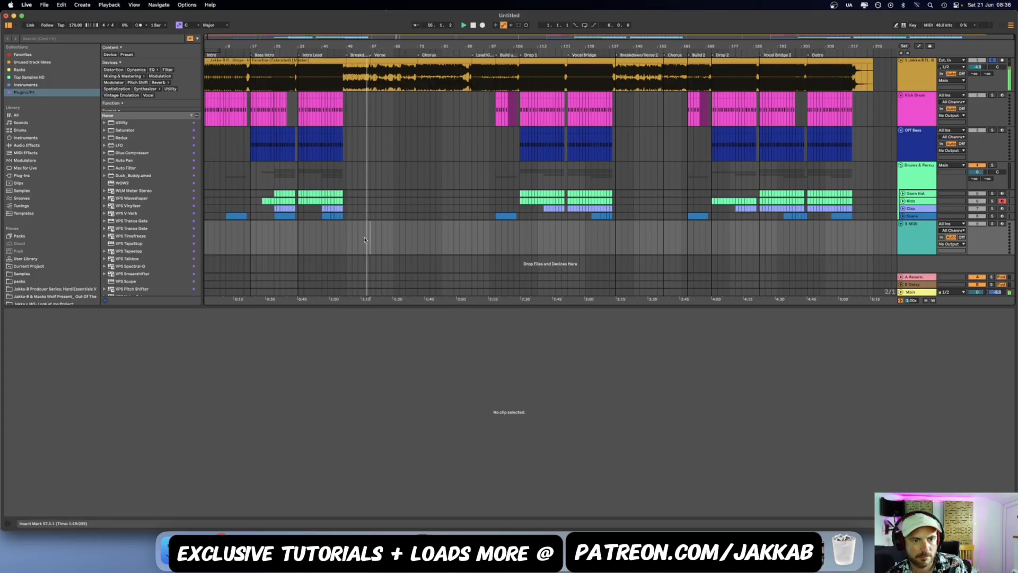
{"action": "left_click_drag", "start_coordinate": [366, 240], "coordinate": [346, 240]}
{"action": "key", "text": "space"}
{"action": "right_click", "coordinate": [914, 236]}
{"action": "key", "text": "super+r"}
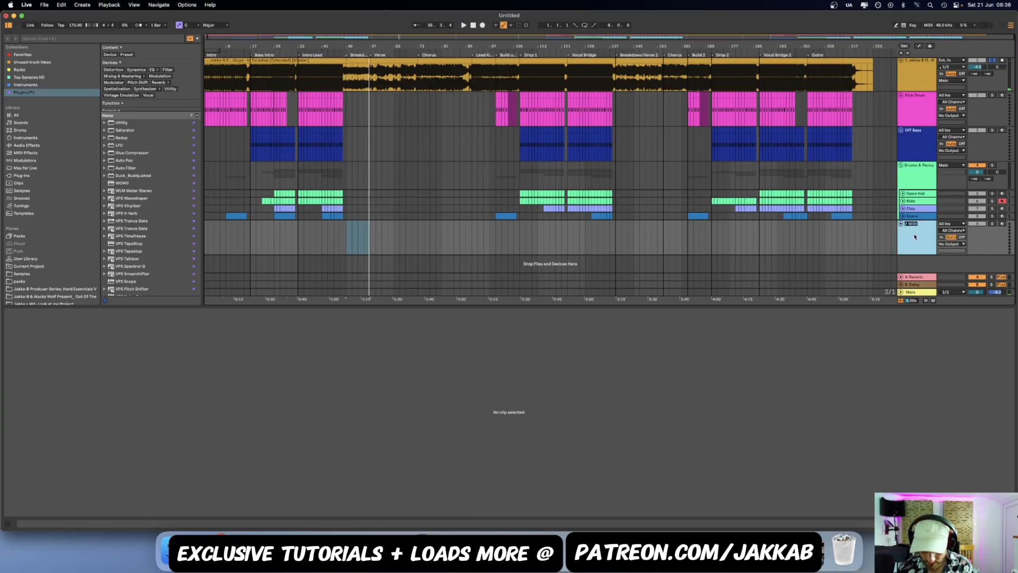
{"action": "type", "text": "Piano"}
{"action": "key", "text": "Return"}
Create an empty 8-bar Piano MIDI clip at bar 49 and a 16-bar one across the Chorus.
{"action": "key", "text": "space"}
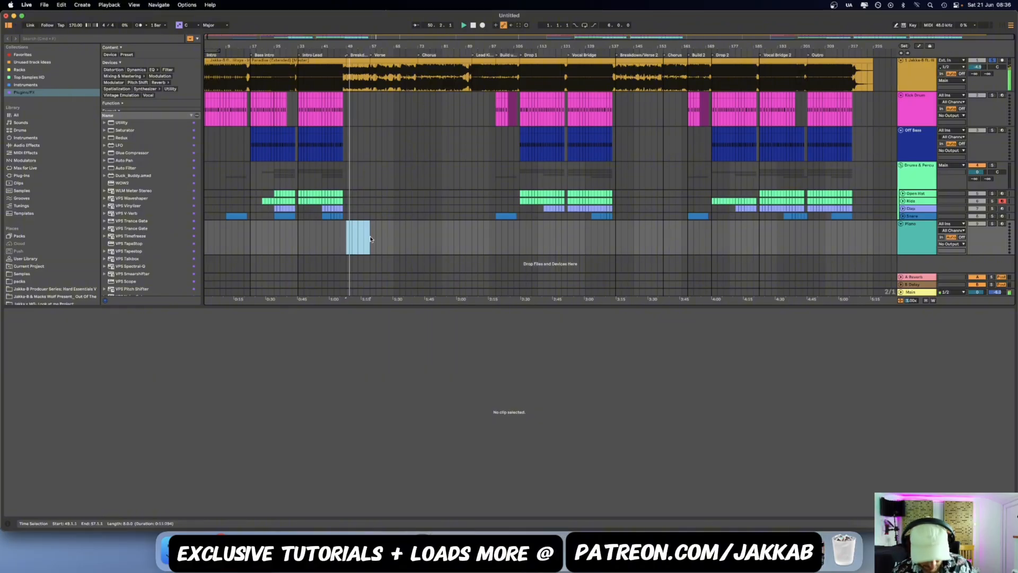
{"action": "key", "text": "super+shift+m"}
{"action": "left_click", "coordinate": [412, 239]}
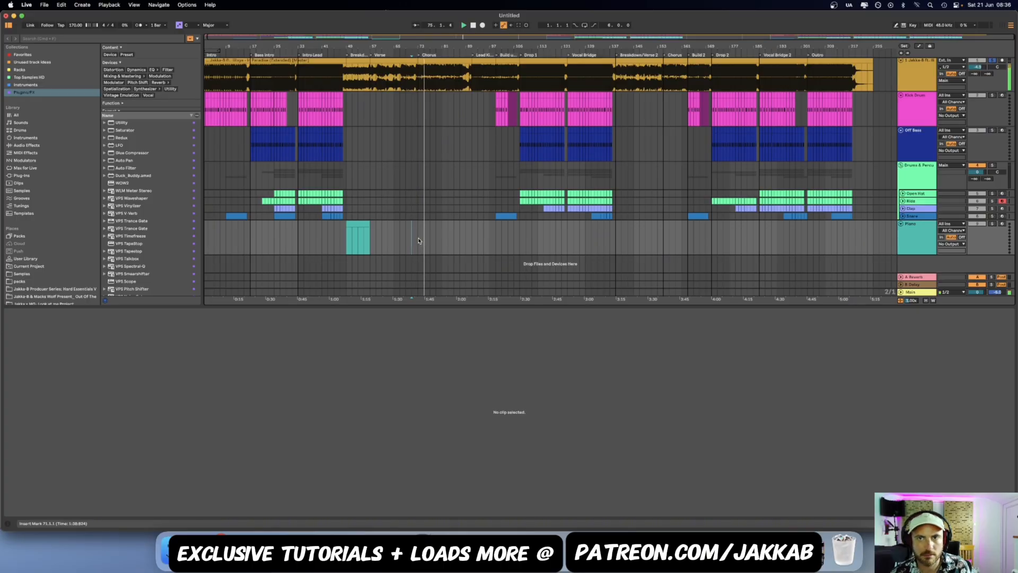
{"action": "left_click_drag", "start_coordinate": [418, 241], "coordinate": [460, 240]}
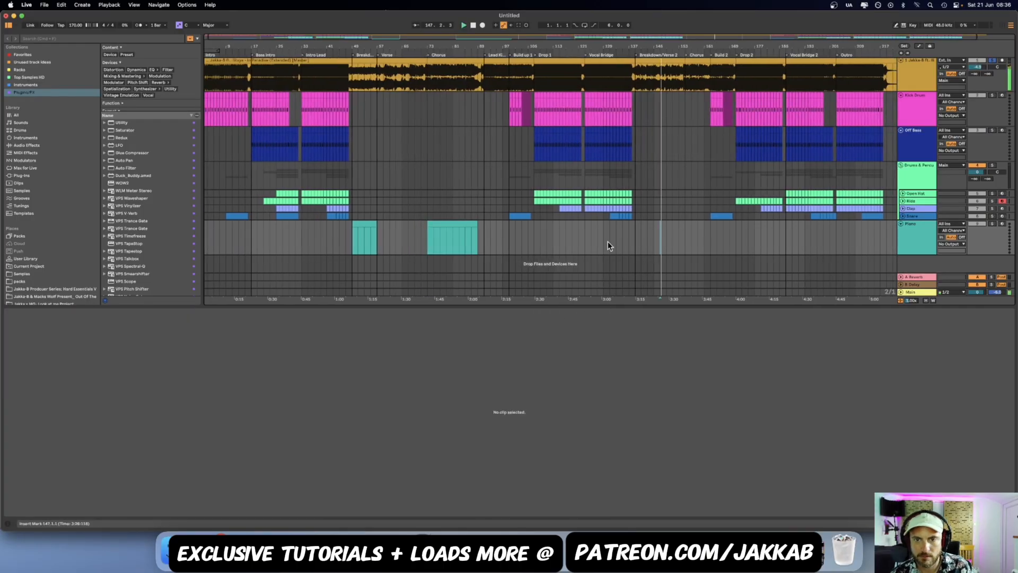
Play around the Vocal Bridge, copy the 16-bar Piano clip to its start, and duplicate it into Breakdown/Verse 2.
{"action": "left_click", "coordinate": [607, 241]}
{"action": "key", "text": "space"}
{"action": "key", "text": "space"}
{"action": "left_click", "coordinate": [585, 244]}
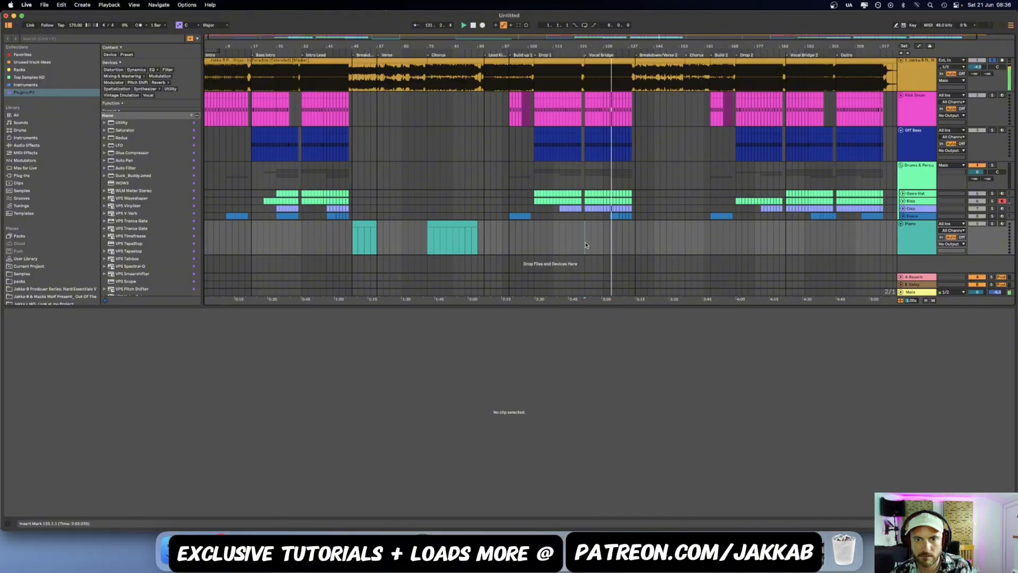
{"action": "key", "text": "space"}
{"action": "key", "text": "space"}
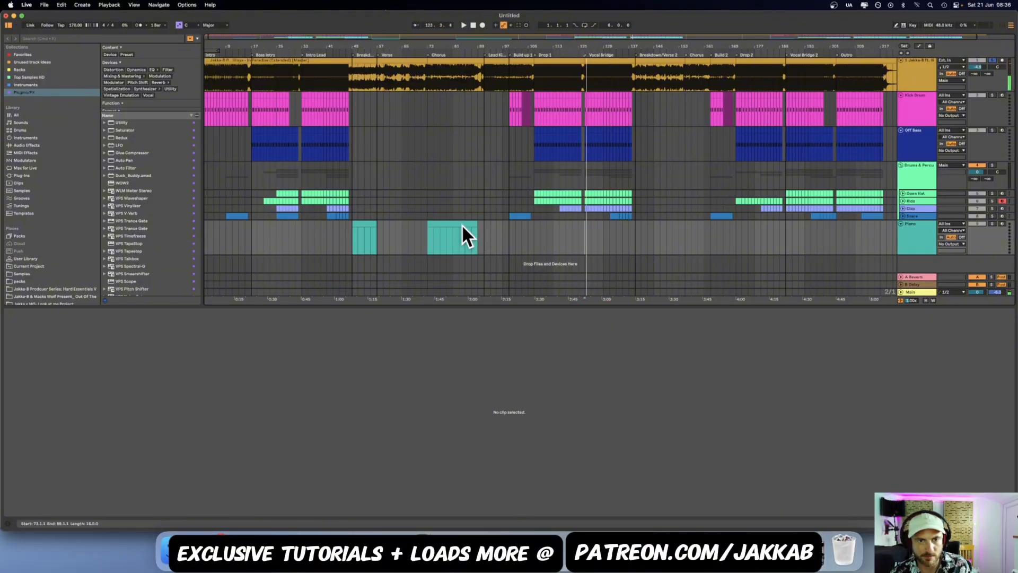
{"action": "left_click_drag", "start_coordinate": [461, 224], "coordinate": [658, 227]}
{"action": "key", "text": "ctrl+d"}
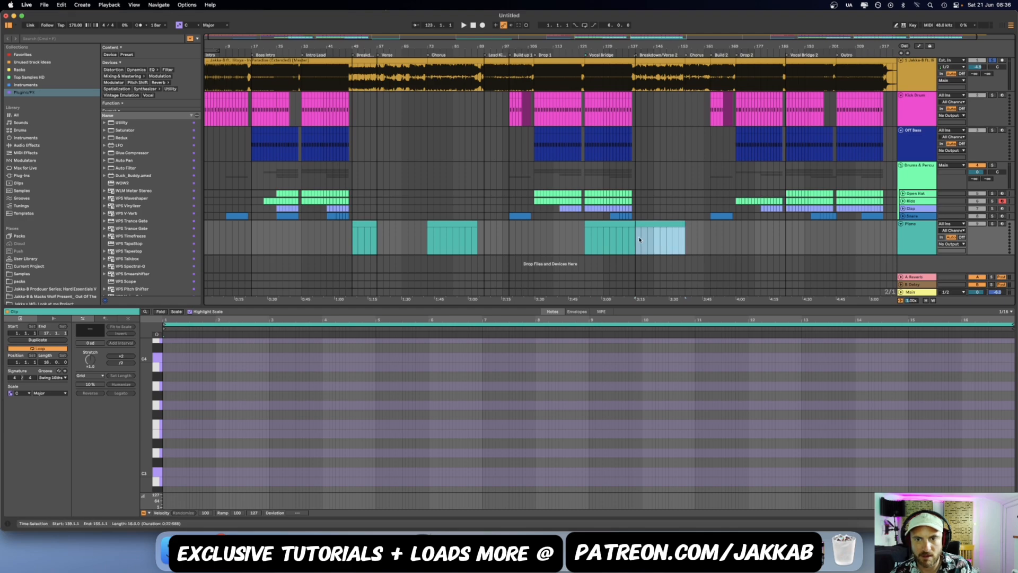
Play Breakdown/Verse 2 and shorten its Piano clip to 8 bars.
{"action": "left_click", "coordinate": [637, 239]}
{"action": "key", "text": "space"}
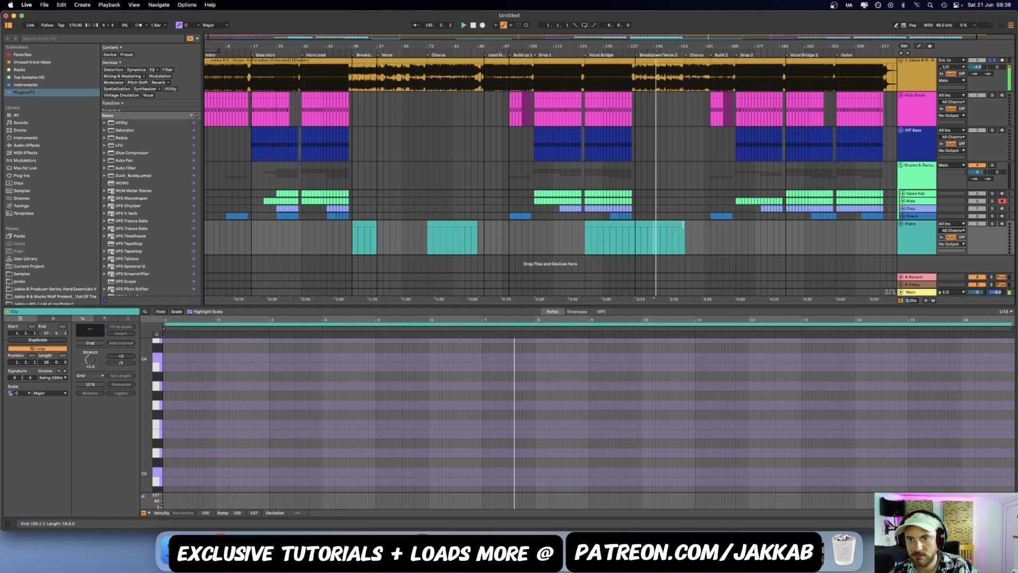
{"action": "left_click_drag", "start_coordinate": [685, 232], "coordinate": [661, 225]}
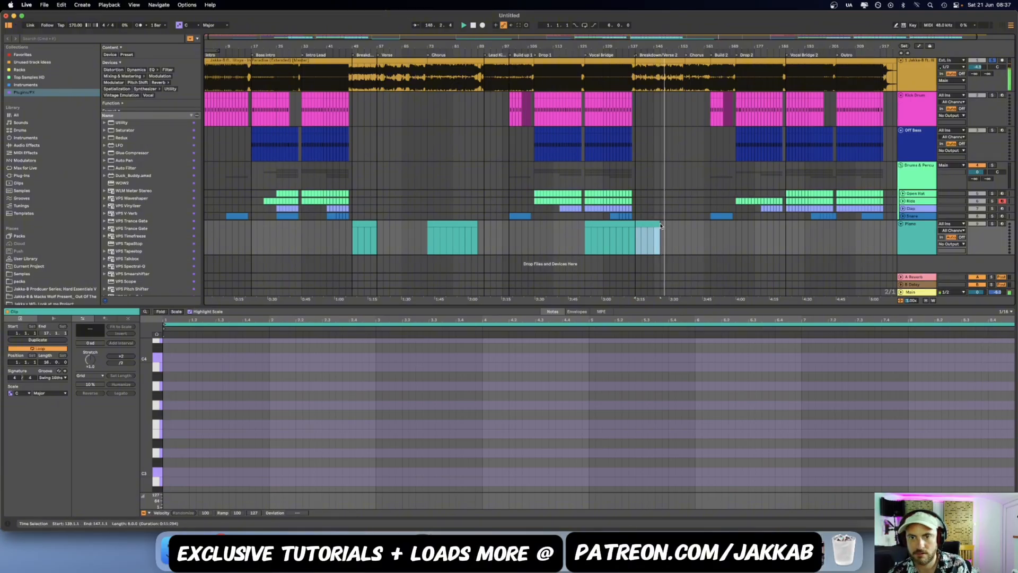
Place a 16-bar Piano clip at the start of Vocal Bridge 2 and play the reference there.
{"action": "left_click_drag", "start_coordinate": [662, 226], "coordinate": [791, 234]}
{"action": "left_click", "coordinate": [787, 238]}
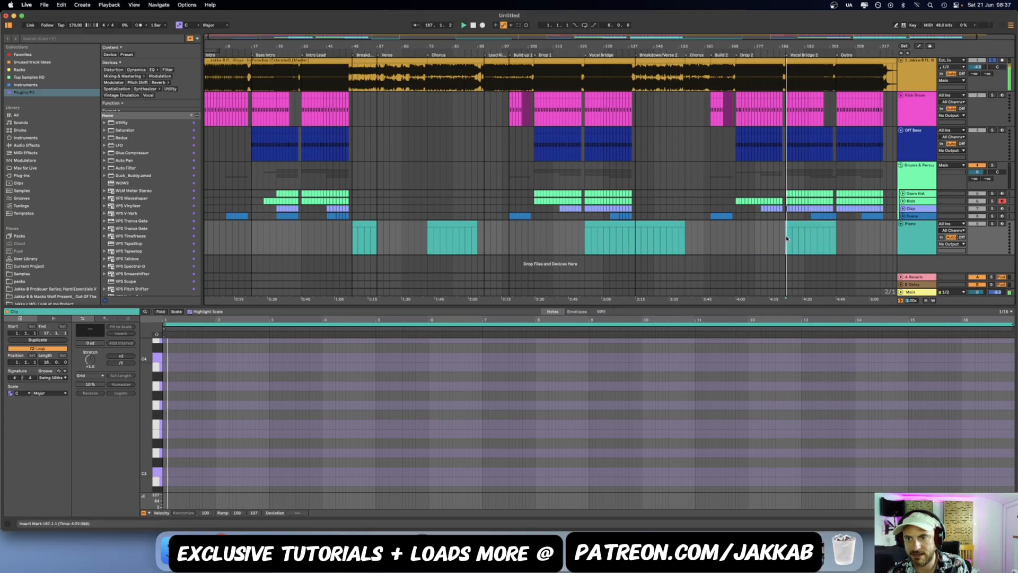
{"action": "left_click", "coordinate": [657, 244]}
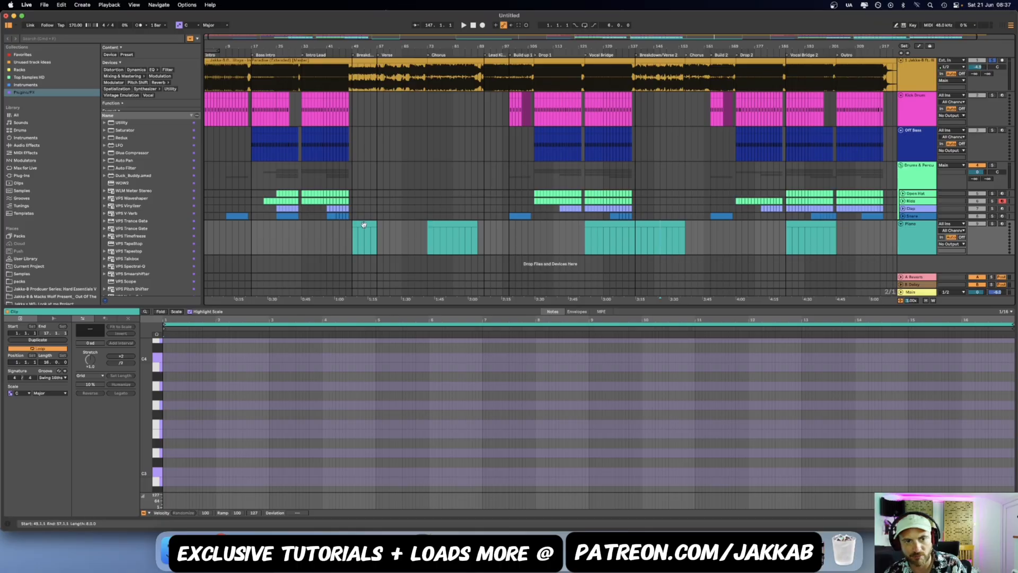
Add a MIDI track below the Piano track and name it Pads.
{"action": "left_click", "coordinate": [666, 244]}
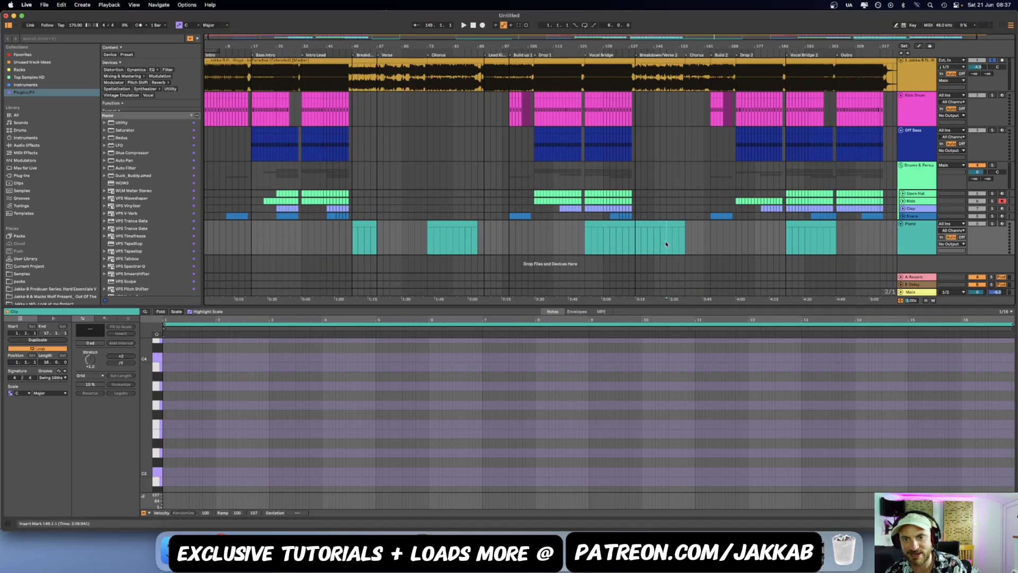
{"action": "left_click", "coordinate": [915, 249]}
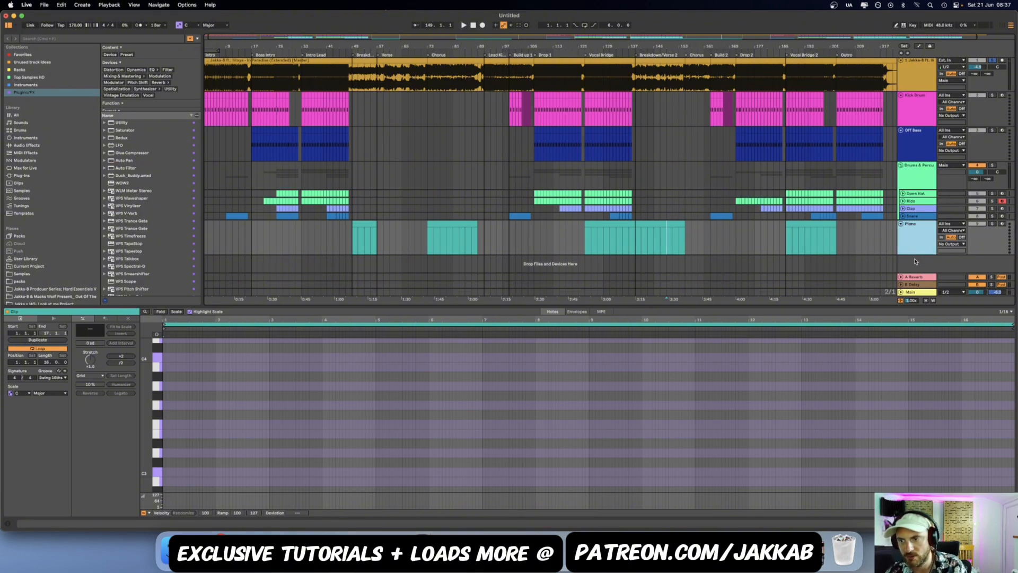
{"action": "key", "text": "space"}
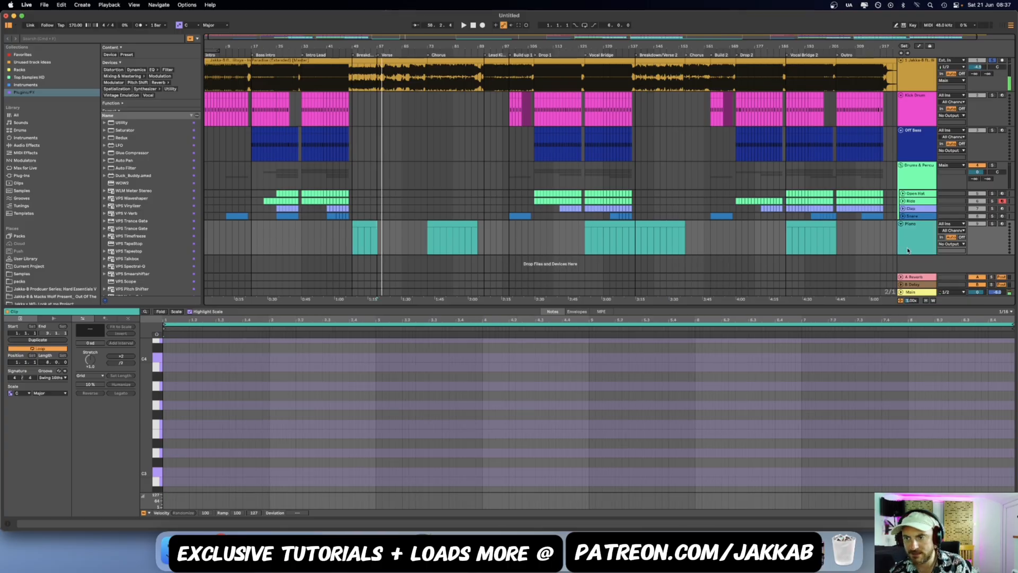
{"action": "right_click", "coordinate": [911, 260]}
{"action": "left_click", "coordinate": [947, 270]}
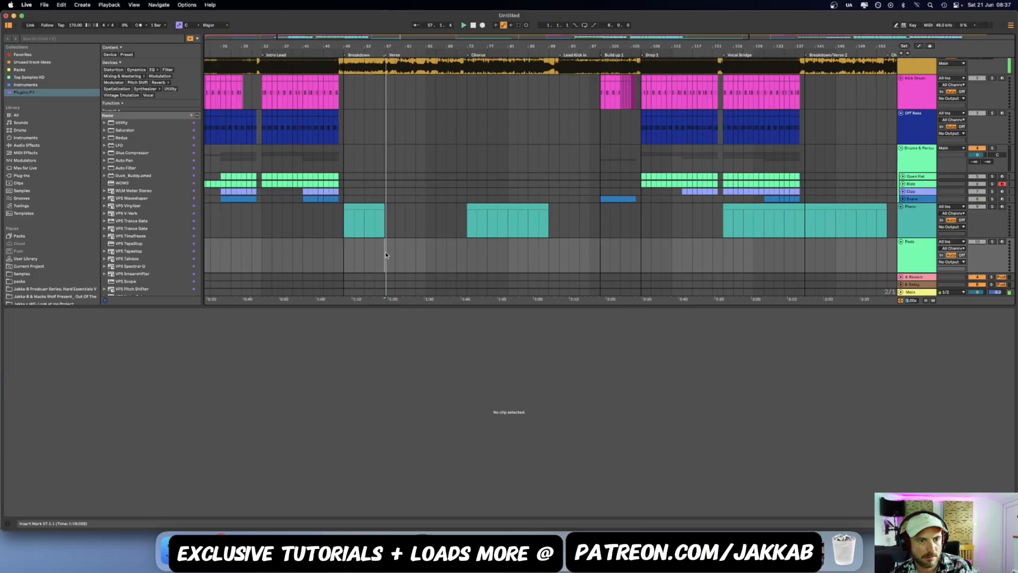
Play the reference and create an empty 40-bar Pads MIDI clip from bar 49 to the end of the Chorus.
{"action": "left_click_drag", "start_coordinate": [344, 257], "coordinate": [546, 248]}
{"action": "left_click", "coordinate": [456, 255]}
{"action": "left_click", "coordinate": [468, 254]}
{"action": "key", "text": "space"}
{"action": "key", "text": "super+shift+m"}
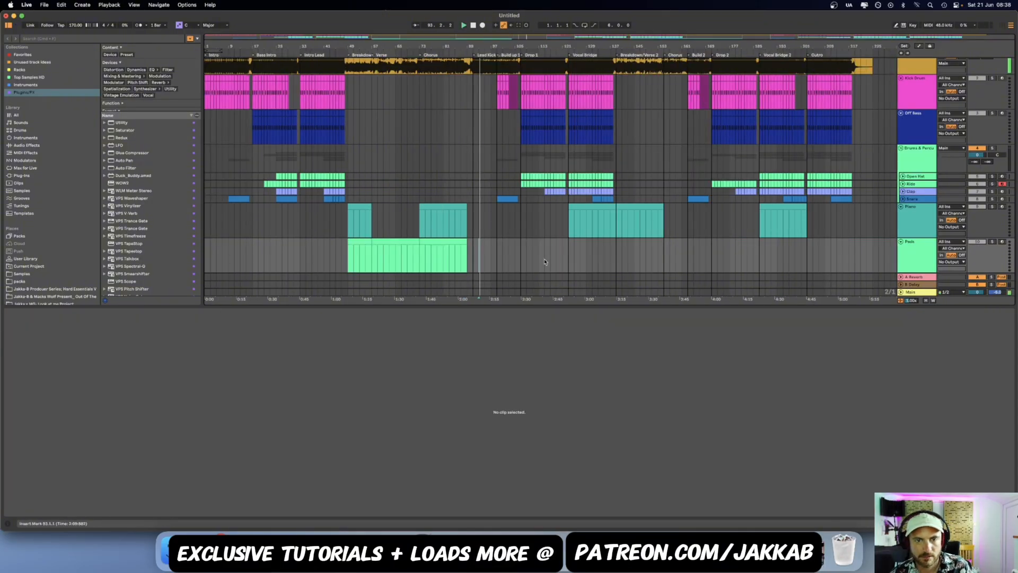
Play the reference in Drop 1 and create an empty 16-bar Pads clip across the Vocal Bridge.
{"action": "left_click", "coordinate": [545, 261]}
{"action": "key", "text": "space"}
{"action": "key", "text": "space"}
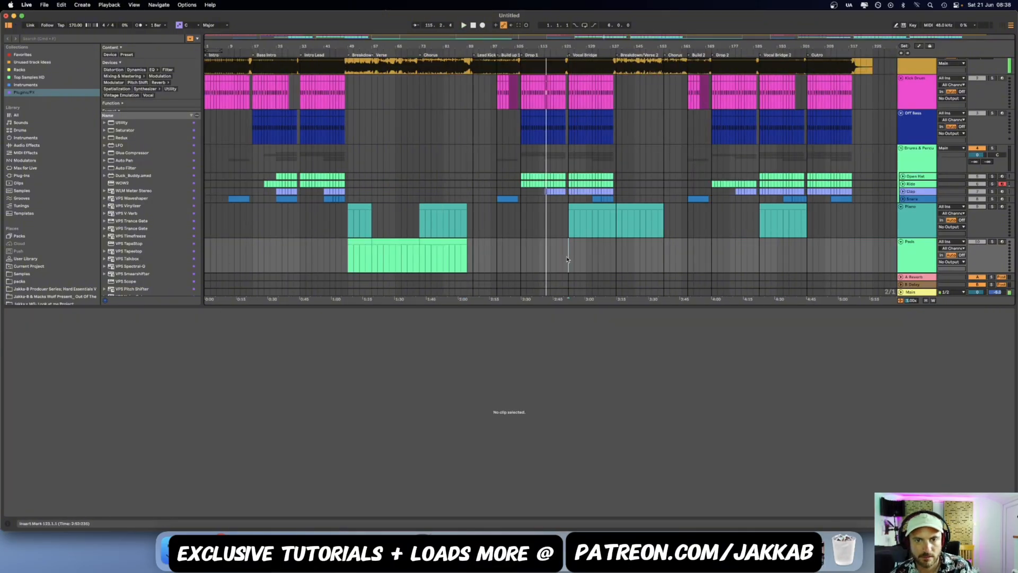
{"action": "left_click_drag", "start_coordinate": [570, 260], "coordinate": [615, 259]}
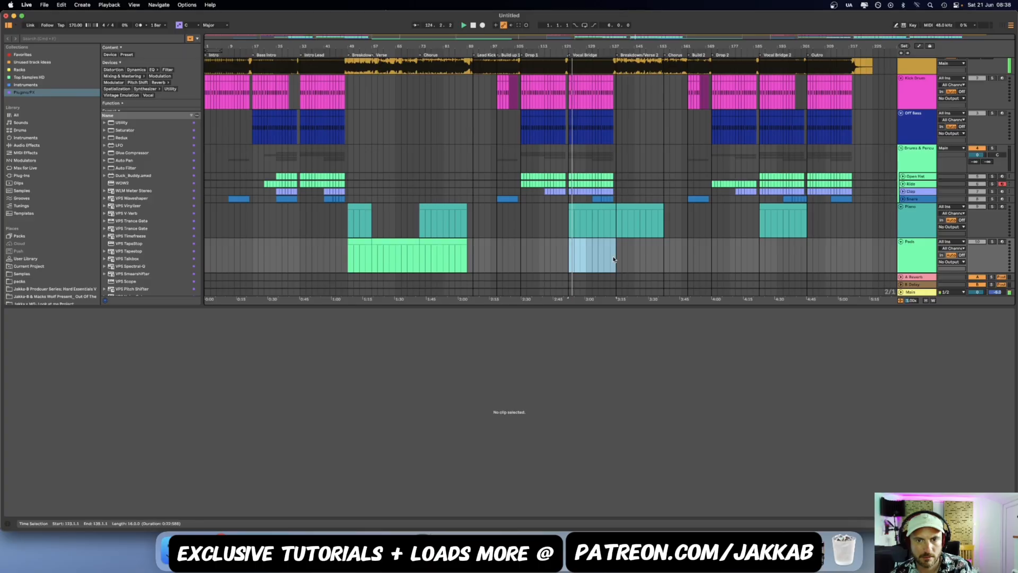
{"action": "key", "text": "super+shift+m"}
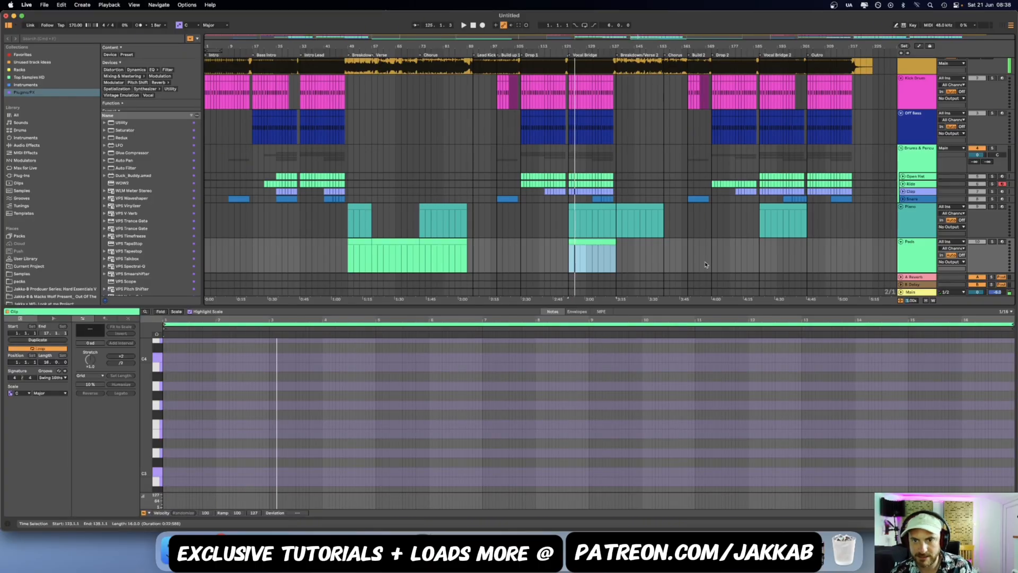
Play Breakdown/Verse 2, duplicate the 16-bar Pads clip into it, and place another copy at Vocal Bridge 2.
{"action": "left_click", "coordinate": [641, 257]}
{"action": "left_click", "coordinate": [617, 256]}
{"action": "key", "text": "space"}
{"action": "left_click", "coordinate": [598, 241]}
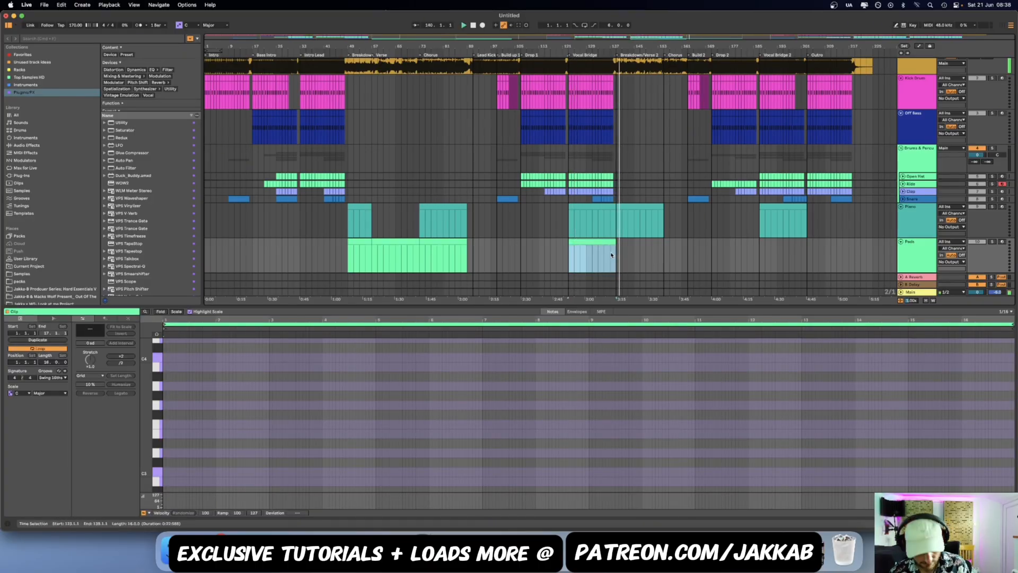
{"action": "key", "text": "super+d"}
{"action": "left_click", "coordinate": [753, 260]}
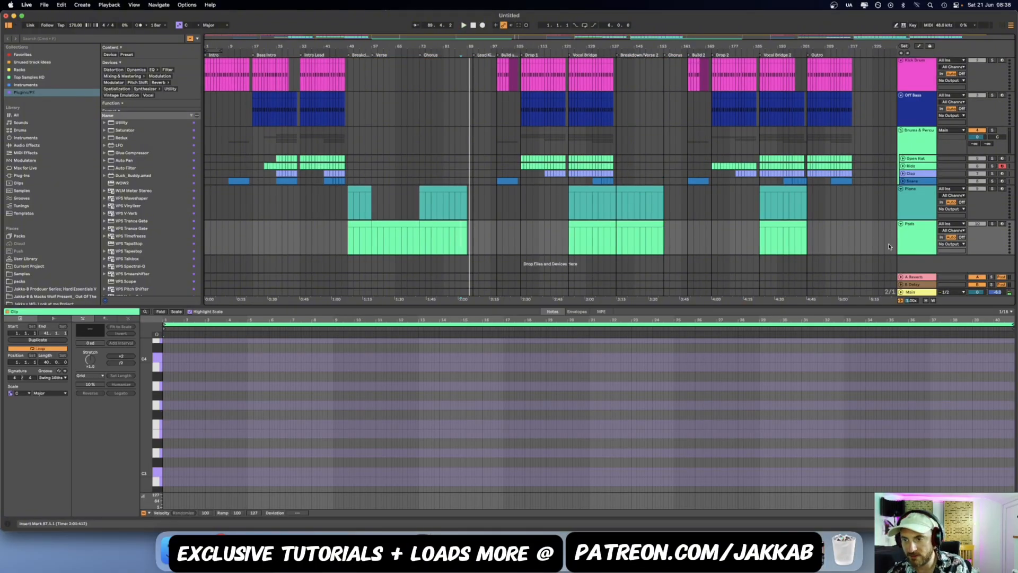
Insert a MIDI track below Pads and rename it Vocals.
{"action": "left_click", "coordinate": [916, 247]}
{"action": "right_click", "coordinate": [915, 249]}
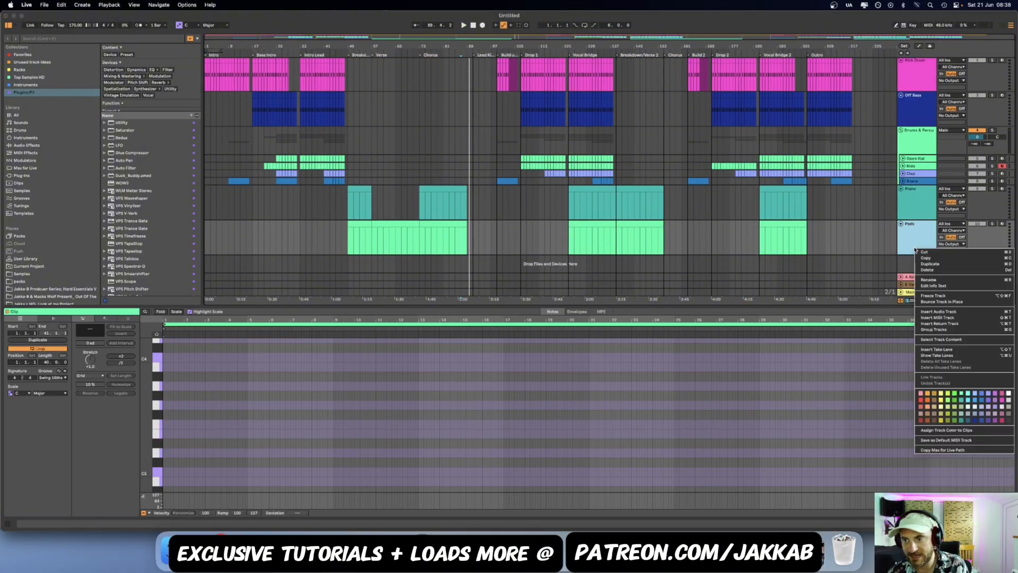
{"action": "right_click", "coordinate": [904, 261]}
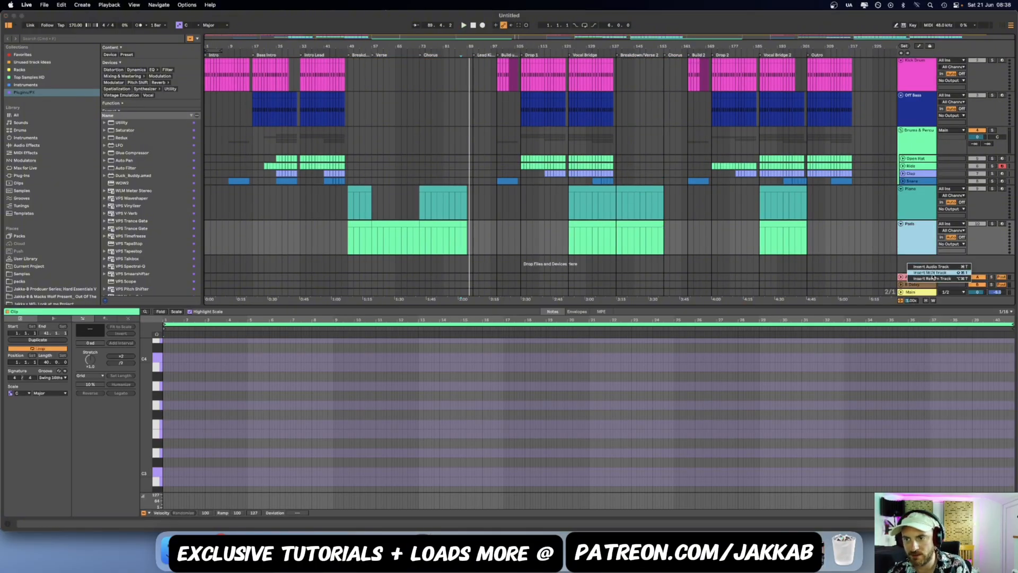
{"action": "left_click", "coordinate": [921, 273]}
{"action": "left_click", "coordinate": [918, 262]}
{"action": "key", "text": "super+r"}
{"action": "key", "text": "BackSpace"}
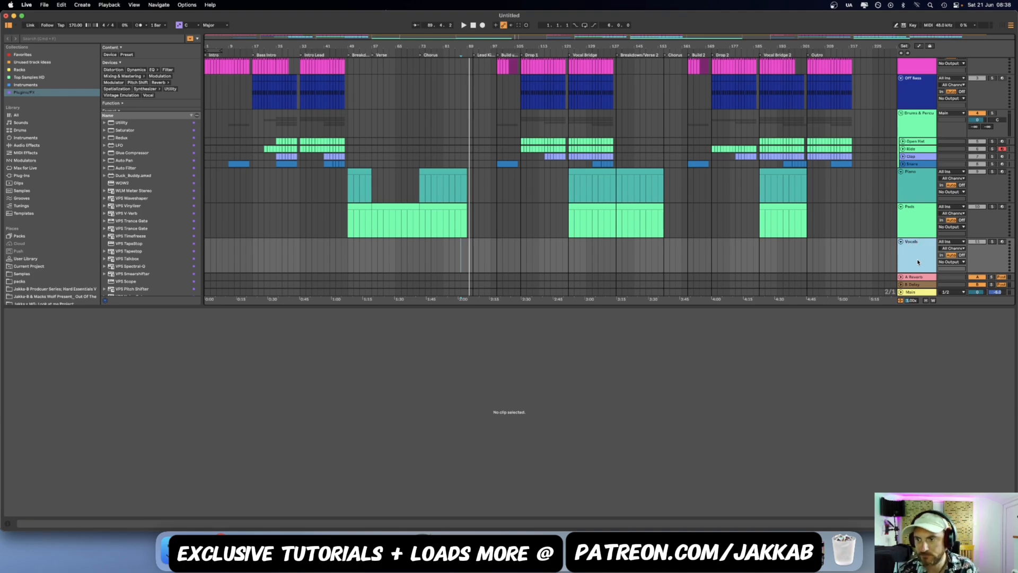
Play the reference at several points from the Intro to the Intro Lead to check where vocals occur.
{"action": "left_click", "coordinate": [347, 257]}
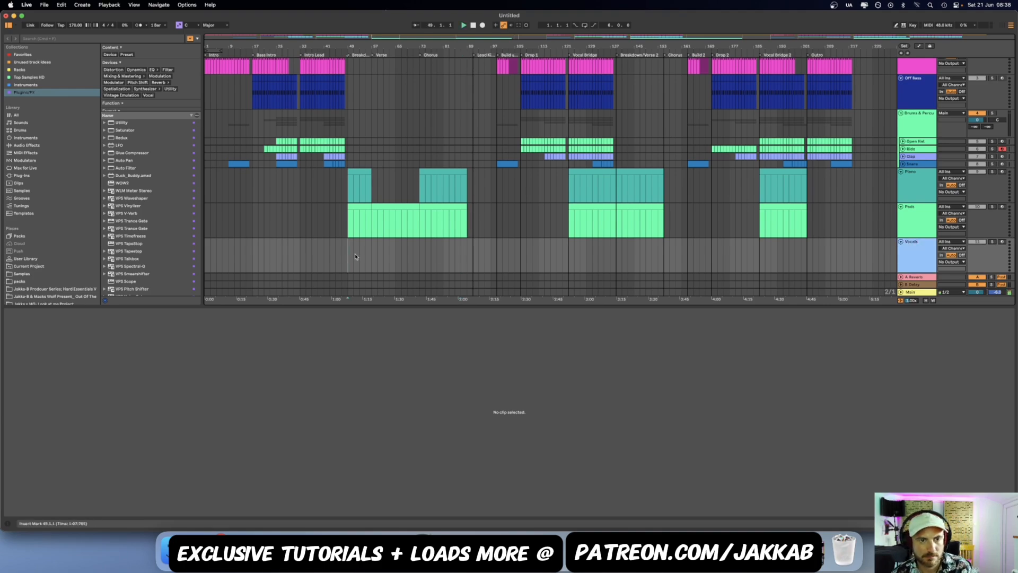
{"action": "left_click", "coordinate": [299, 254]}
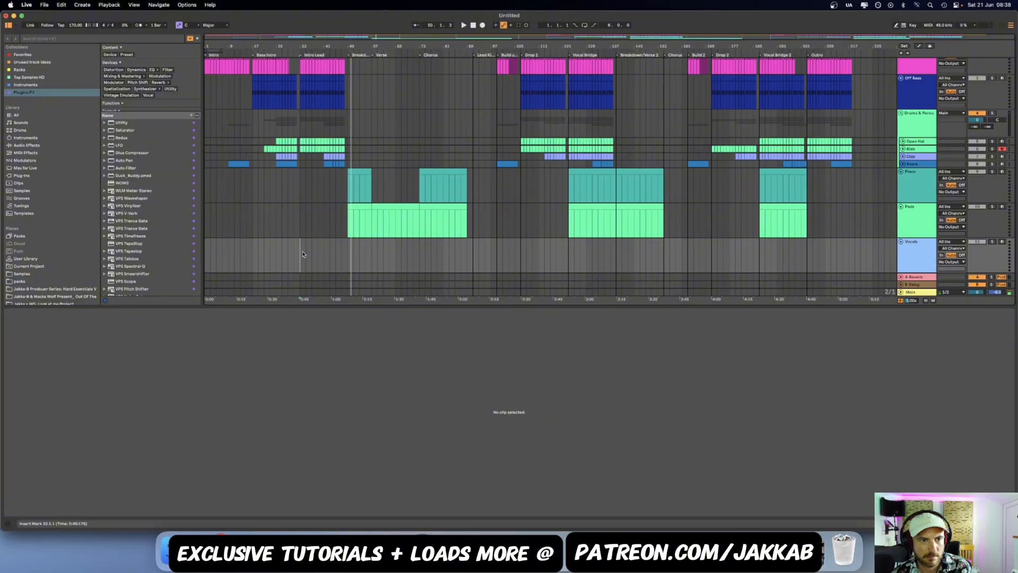
{"action": "key", "text": "space"}
{"action": "key", "text": "space"}
{"action": "left_click", "coordinate": [294, 254]}
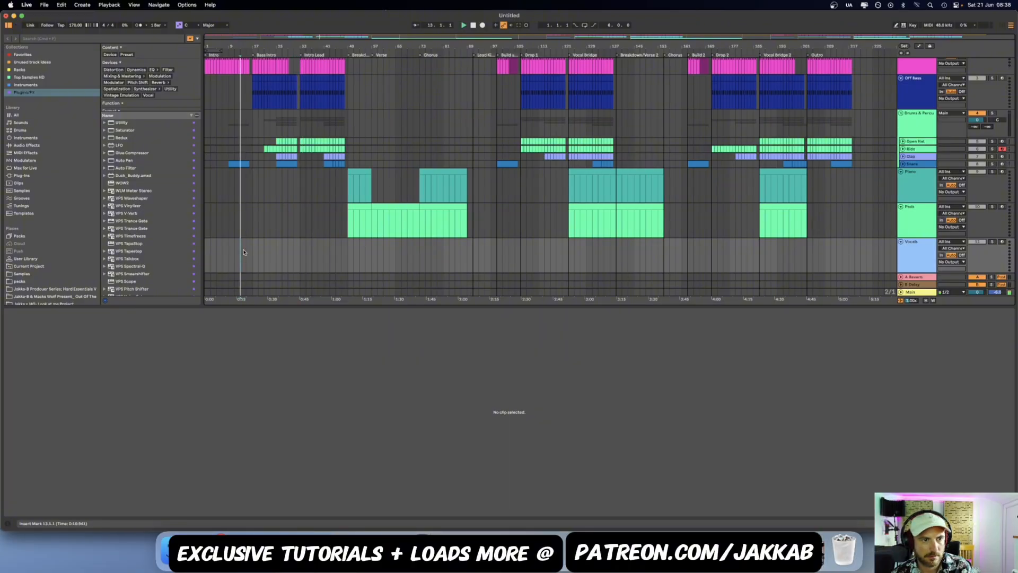
{"action": "scroll", "coordinate": [243, 253], "scroll_direction": "up", "scroll_amount": 5}
{"action": "left_click", "coordinate": [256, 250]}
{"action": "scroll", "coordinate": [256, 251], "scroll_direction": "up", "scroll_amount": 5}
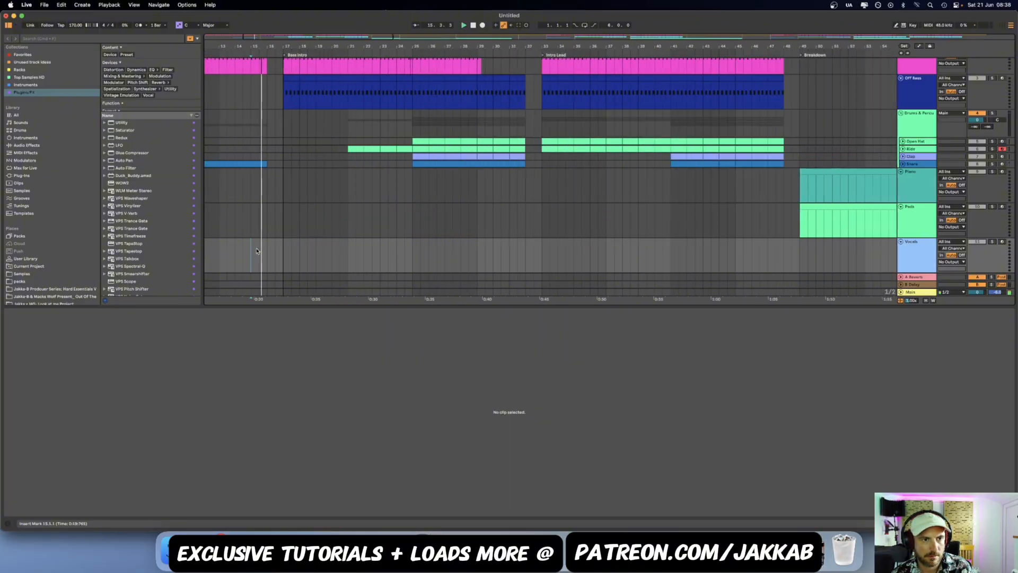
{"action": "left_click", "coordinate": [339, 265]}
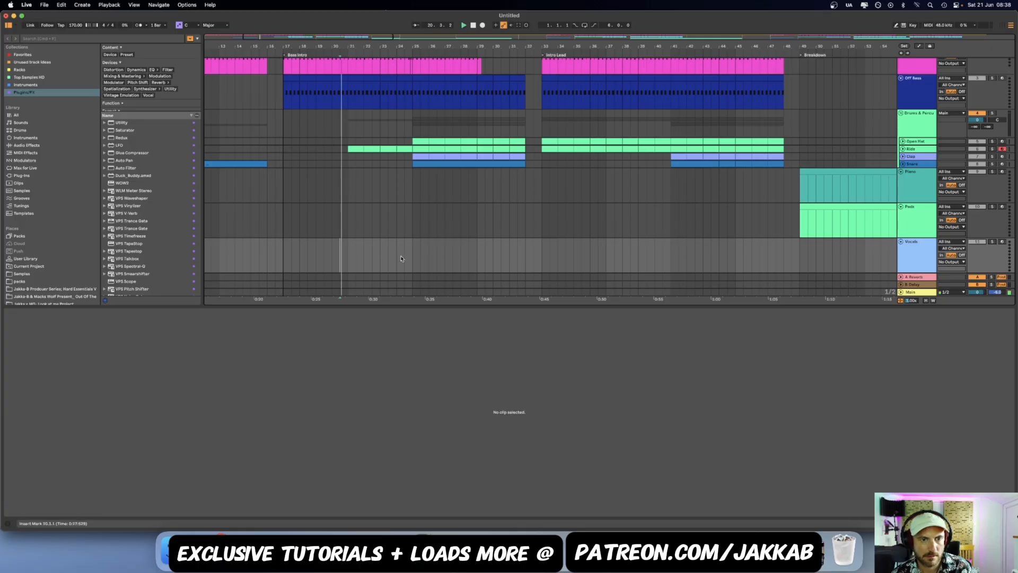
{"action": "left_click", "coordinate": [398, 254]}
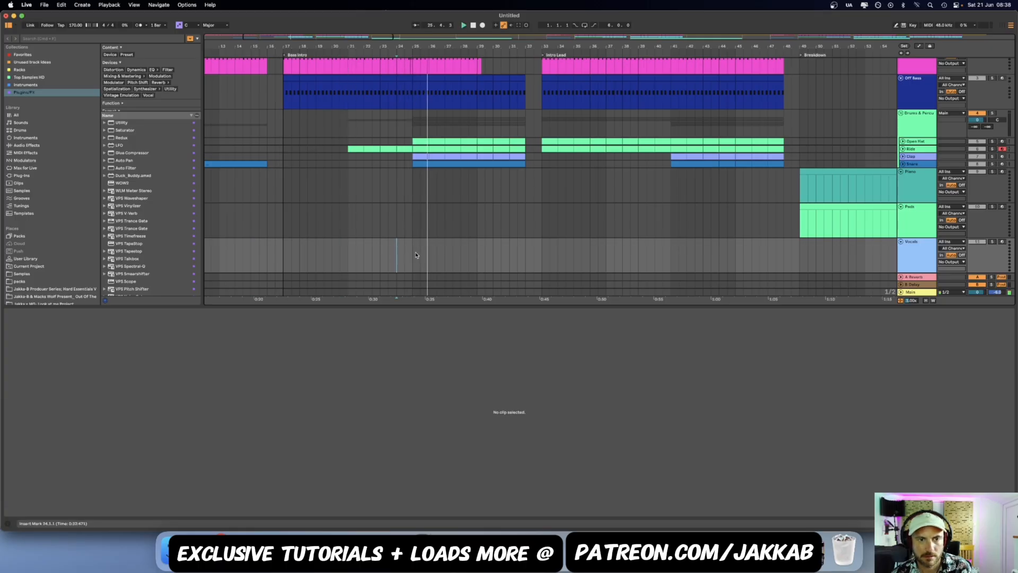
{"action": "left_click", "coordinate": [550, 262]}
{"action": "scroll", "coordinate": [562, 261], "scroll_direction": "right", "scroll_amount": 3}
{"action": "scroll", "coordinate": [575, 258], "scroll_direction": "right", "scroll_amount": 3}
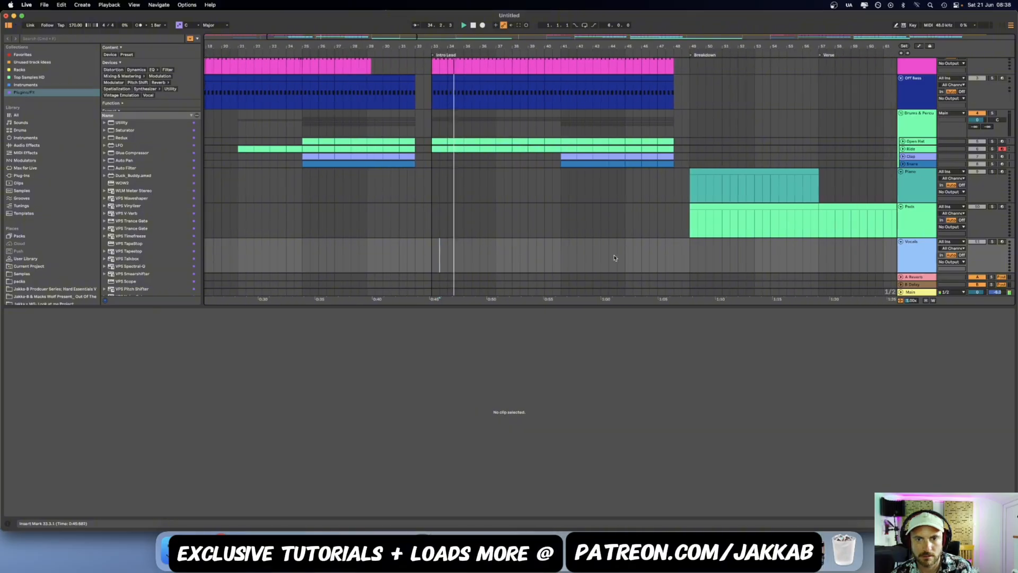
Play the end of the Intro Lead and create a 1-bar Vocals clip at bar 48, just before the Breakdown.
{"action": "left_click", "coordinate": [667, 258]}
{"action": "key", "text": "space"}
{"action": "key", "text": "space"}
{"action": "scroll", "coordinate": [631, 258], "scroll_direction": "right", "scroll_amount": 3}
{"action": "scroll", "coordinate": [597, 258], "scroll_direction": "right", "scroll_amount": 10}
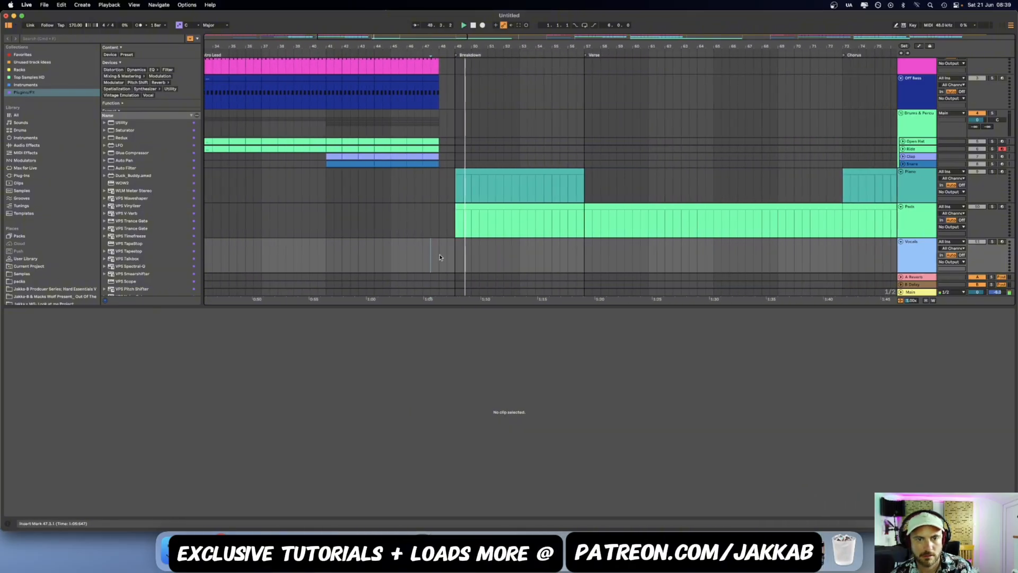
{"action": "left_click_drag", "start_coordinate": [438, 257], "coordinate": [454, 254]}
{"action": "key", "text": "super+shift+m"}
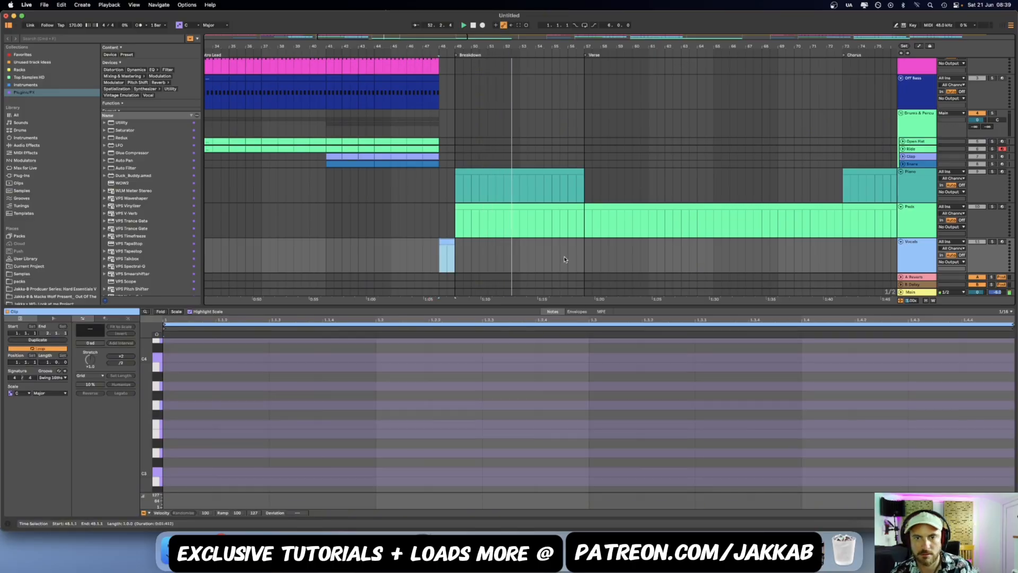
Create an empty 16-bar Vocals clip across the Verse and duplicate it into the Chorus.
{"action": "left_click", "coordinate": [585, 256]}
{"action": "scroll", "coordinate": [583, 257], "scroll_direction": "right", "scroll_amount": 3}
{"action": "left_click_drag", "start_coordinate": [526, 256], "coordinate": [775, 260]}
{"action": "scroll", "coordinate": [775, 259], "scroll_direction": "down", "scroll_amount": 1}
{"action": "key", "text": "super+shift+m"}
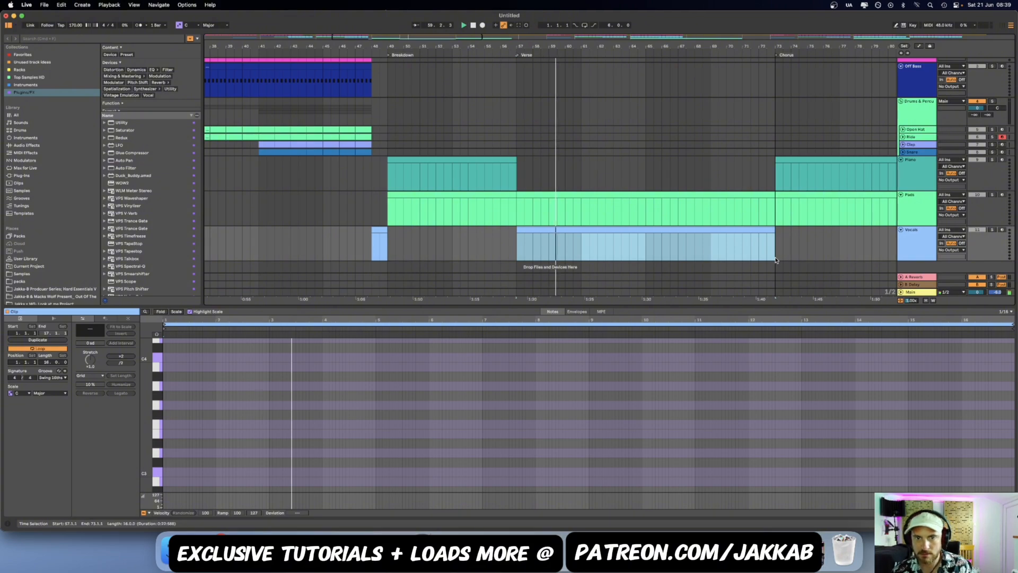
{"action": "scroll", "coordinate": [755, 245], "scroll_direction": "down", "scroll_amount": 3}
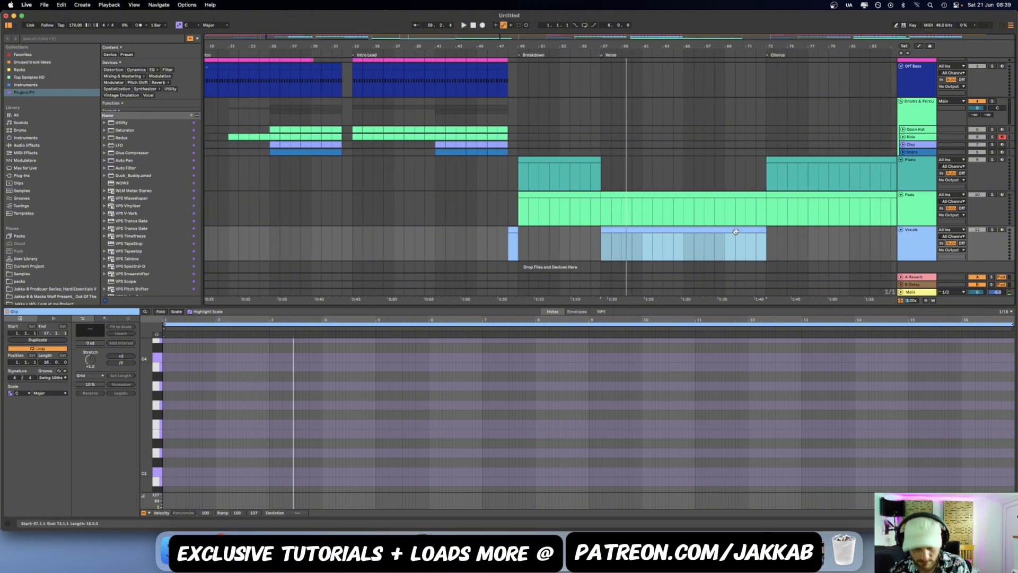
{"action": "key", "text": "super+d"}
{"action": "scroll", "coordinate": [740, 236], "scroll_direction": "right", "scroll_amount": 6}
Play the end of the Chorus and create a 1-bar Vocals clip at bar 90, just before the Lead Kick in section.
{"action": "left_click", "coordinate": [594, 248]}
{"action": "key", "text": "space"}
{"action": "left_click", "coordinate": [609, 247]}
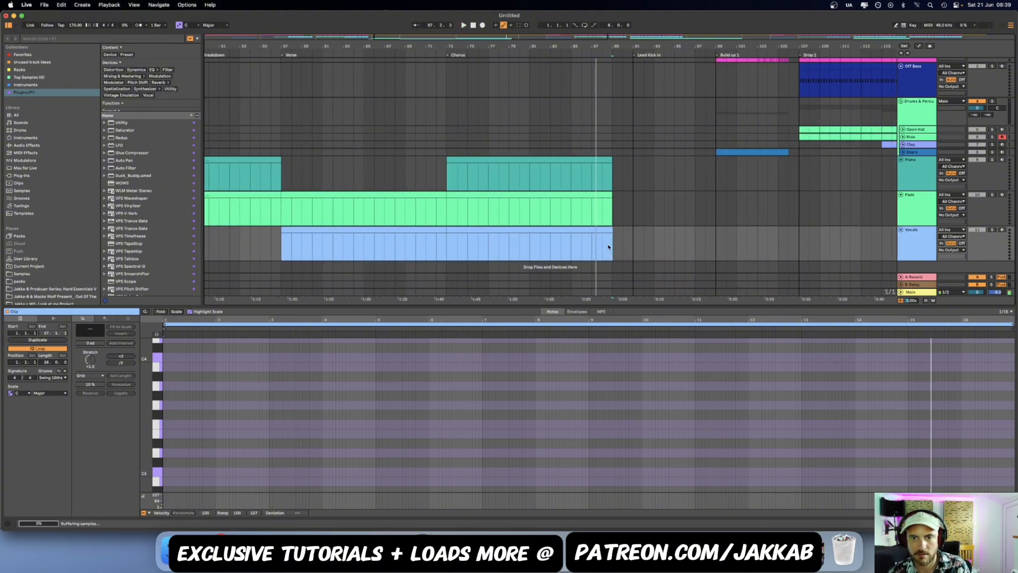
{"action": "left_click_drag", "start_coordinate": [627, 247], "coordinate": [635, 247]}
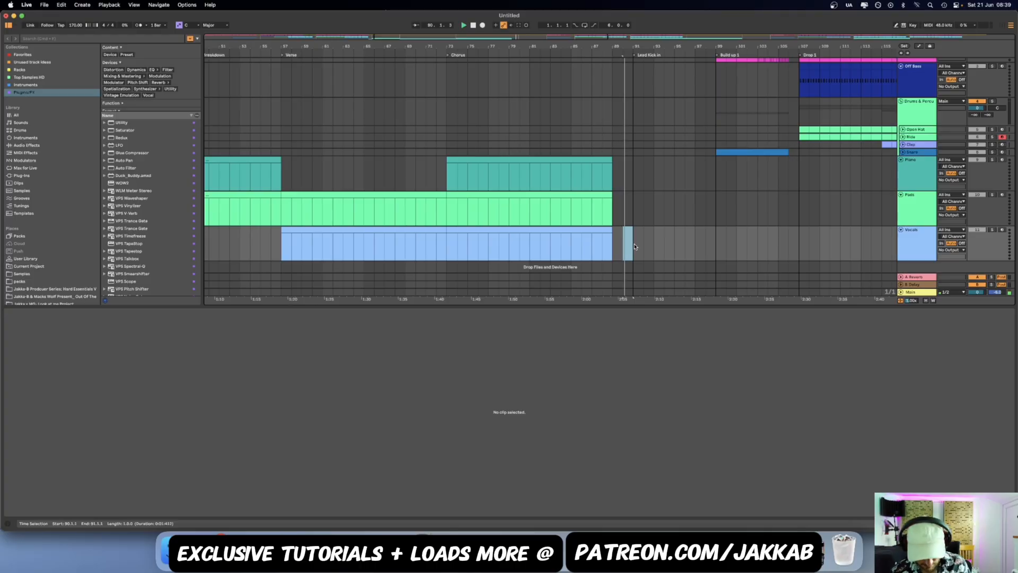
{"action": "key", "text": "super+shift+m"}
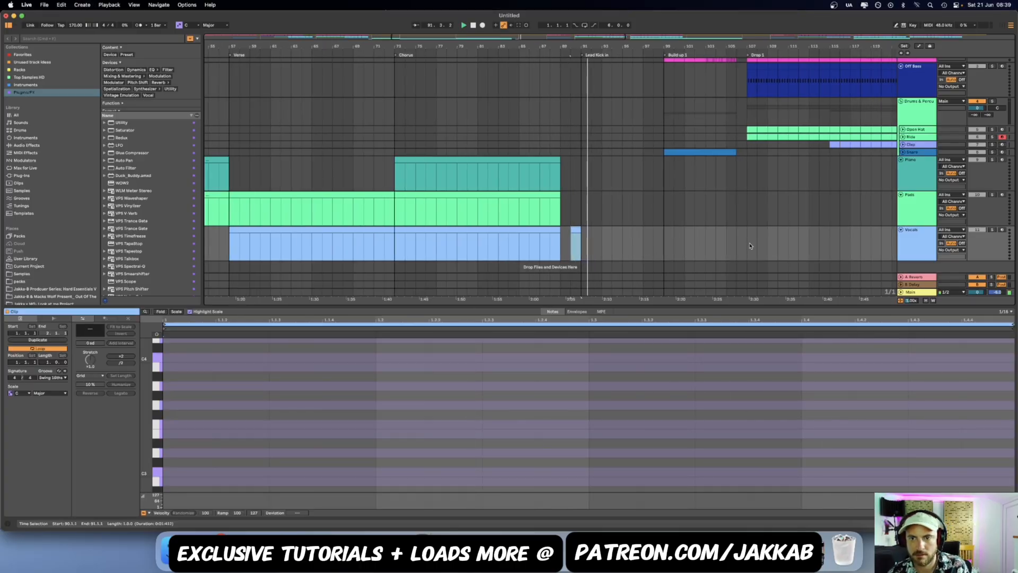
Play Build up 1 and copy the 1-bar Vocals clip to the bar just before Drop 1.
{"action": "left_click", "coordinate": [695, 244]}
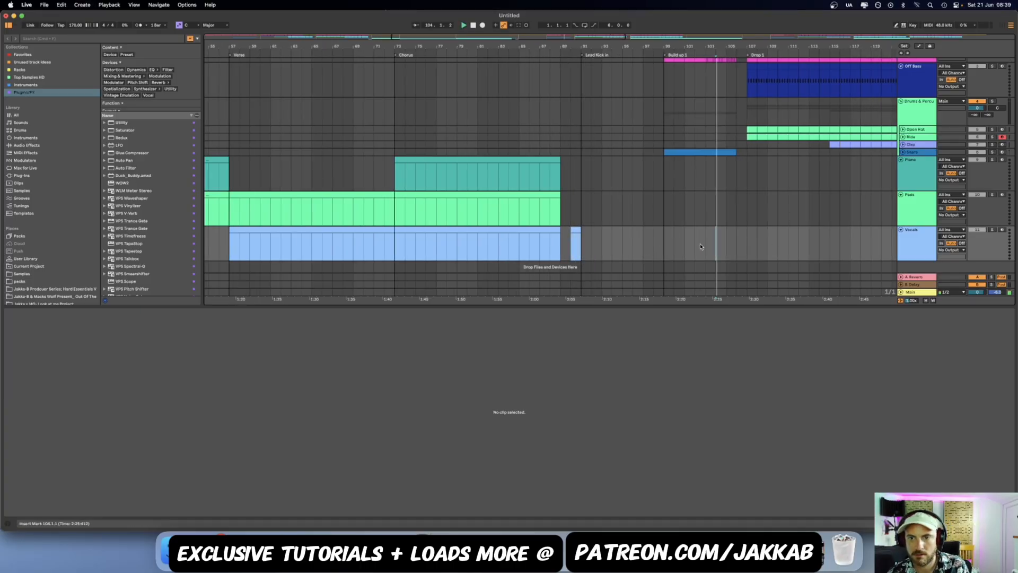
{"action": "left_click", "coordinate": [577, 228]}
{"action": "left_click_drag", "start_coordinate": [719, 233], "coordinate": [741, 237]}
{"action": "left_click", "coordinate": [728, 243]}
{"action": "scroll", "coordinate": [727, 243], "scroll_direction": "right", "scroll_amount": 3}
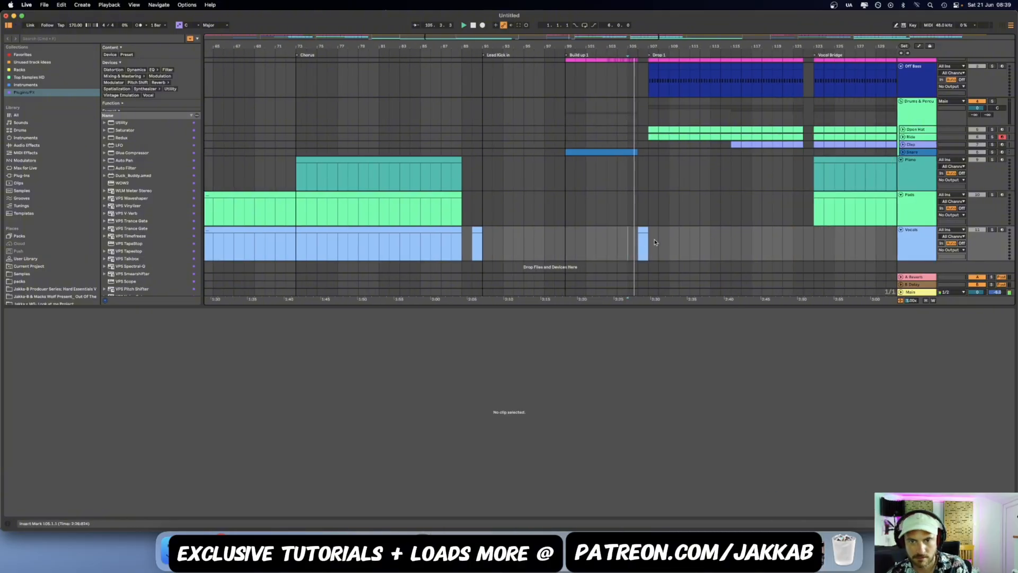
Copy the 16-bar Vocals clip from the Chorus to the Vocal Bridge and duplicate it into Breakdown/Verse 2.
{"action": "scroll", "coordinate": [656, 246], "scroll_direction": "down", "scroll_amount": 5}
{"action": "scroll", "coordinate": [660, 246], "scroll_direction": "right", "scroll_amount": 3}
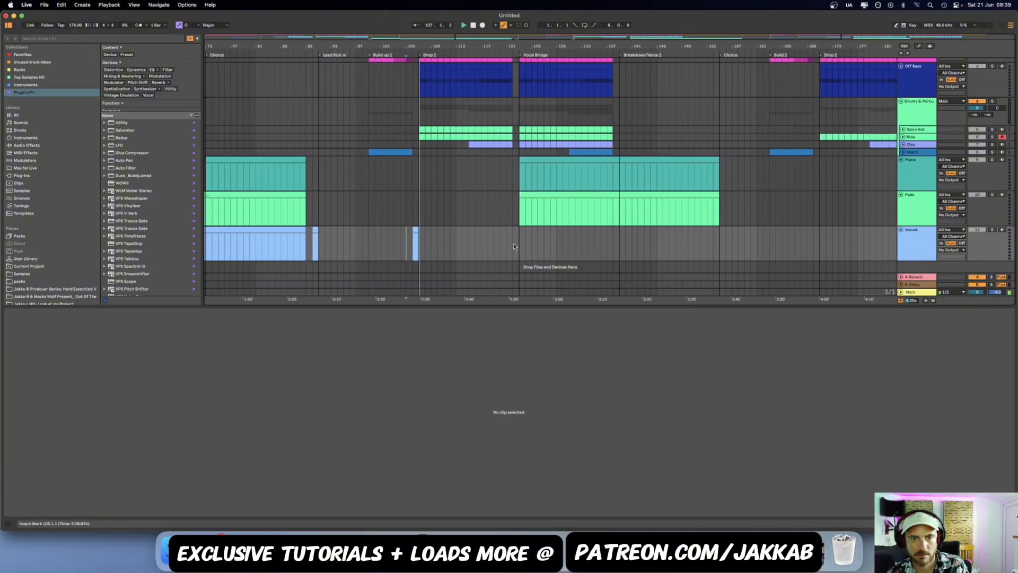
{"action": "left_click_drag", "start_coordinate": [519, 245], "coordinate": [619, 243]}
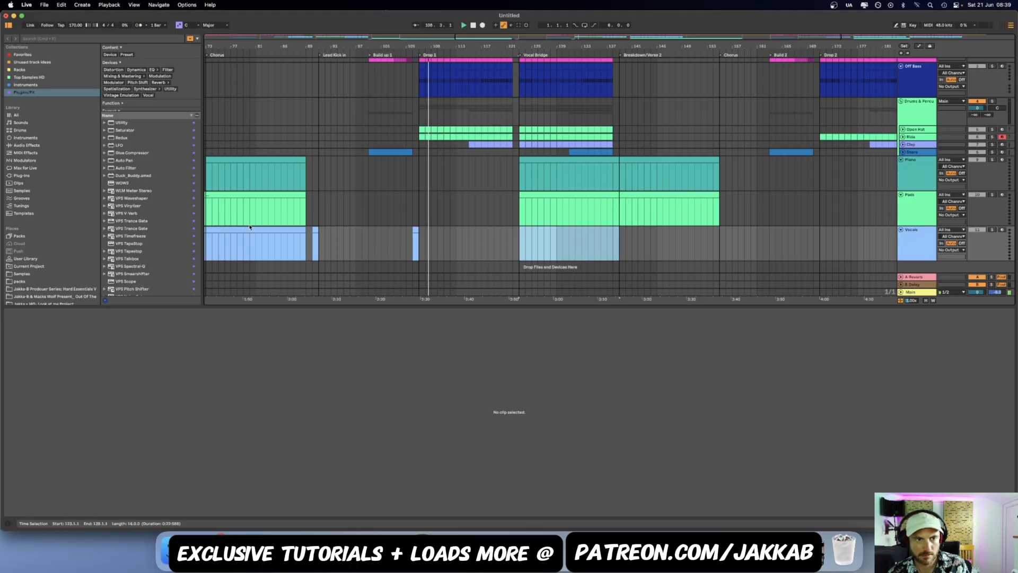
{"action": "left_click_drag", "start_coordinate": [248, 229], "coordinate": [563, 236]}
{"action": "key", "text": "super+d"}
{"action": "scroll", "coordinate": [572, 242], "scroll_direction": "down", "scroll_amount": 4}
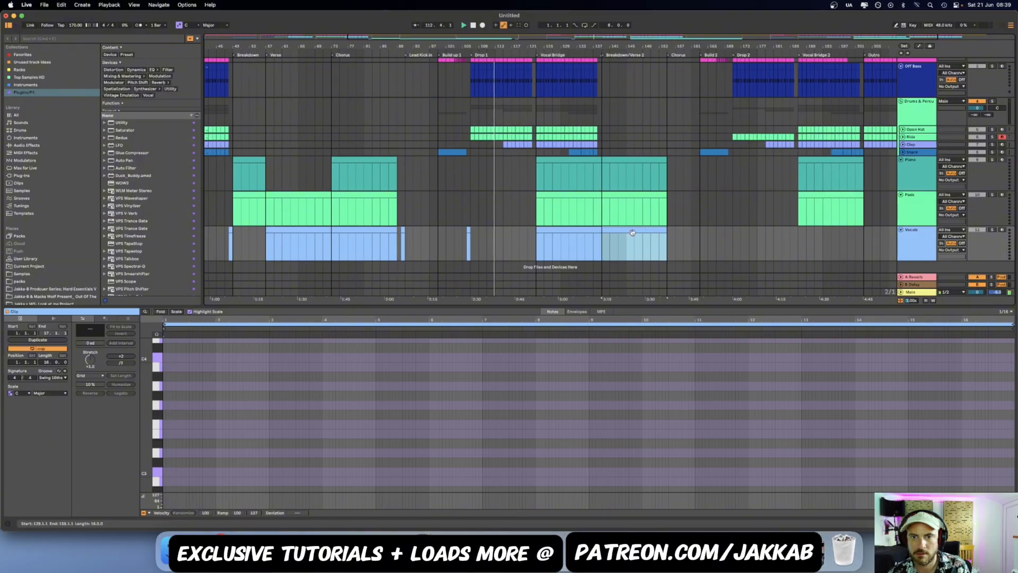
Play the Vocal Bridge and Breakdown/Verse 2, and create an 8-bar Vocals clip across the second Chorus at bar 155.
{"action": "left_click", "coordinate": [553, 245]}
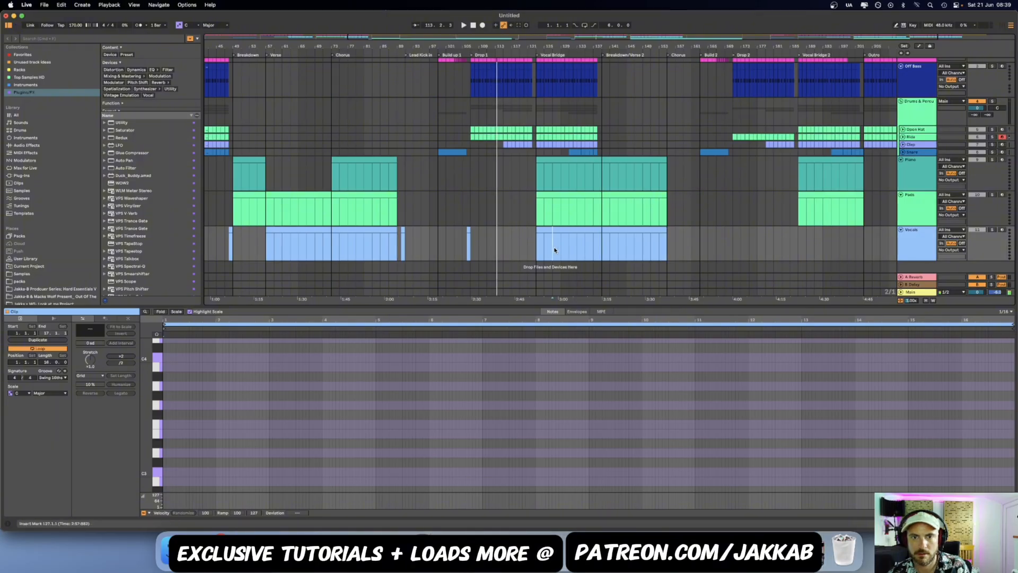
{"action": "left_click", "coordinate": [652, 246]}
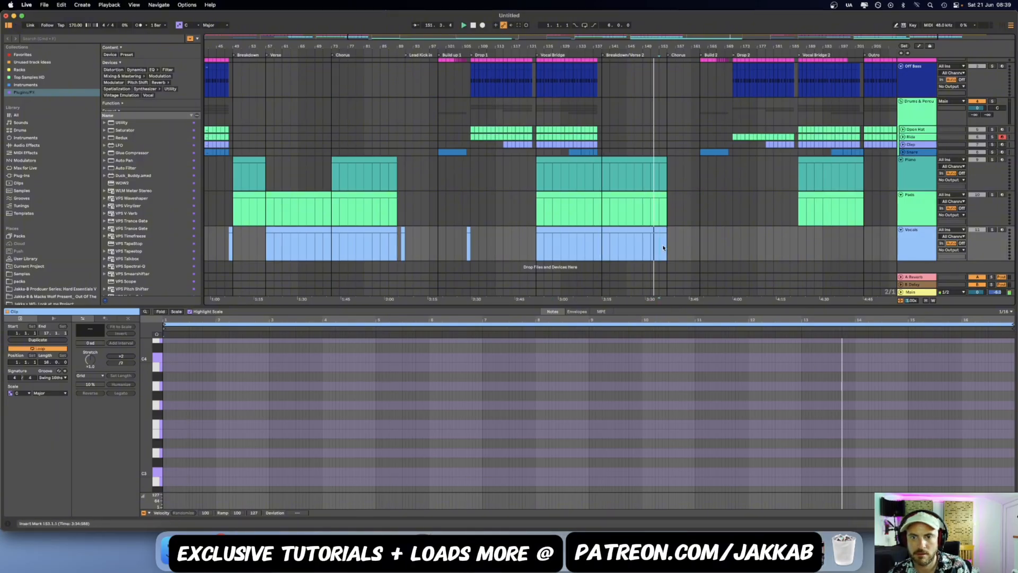
{"action": "left_click_drag", "start_coordinate": [667, 246], "coordinate": [700, 245]}
{"action": "key", "text": "super+shift+m"}
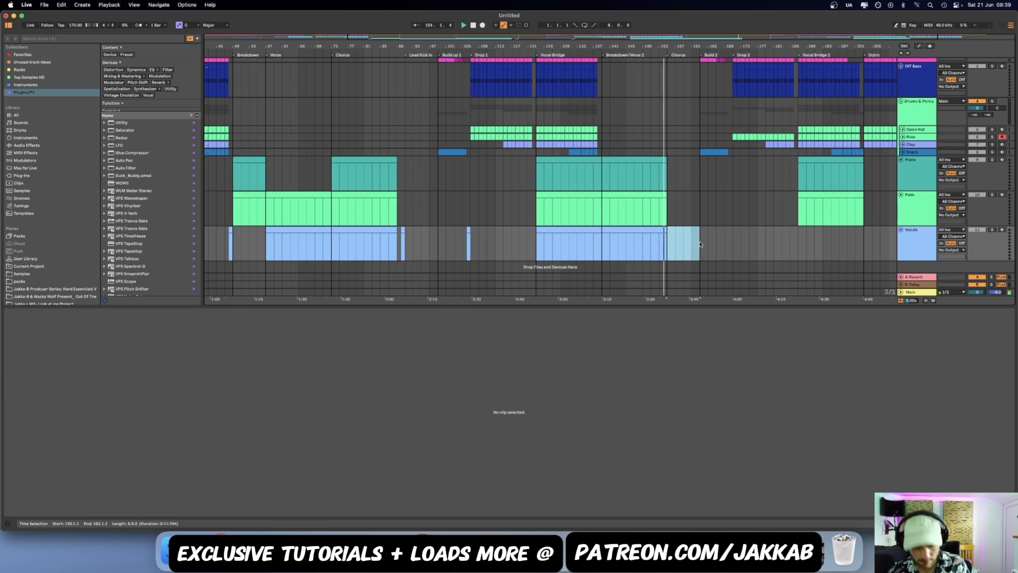
Play from Build 2 at bar 163 and copy the 1-bar Vocals clip to bar 170, just before Drop 2.
{"action": "left_click", "coordinate": [703, 244]}
{"action": "key", "text": "space"}
{"action": "key", "text": "space"}
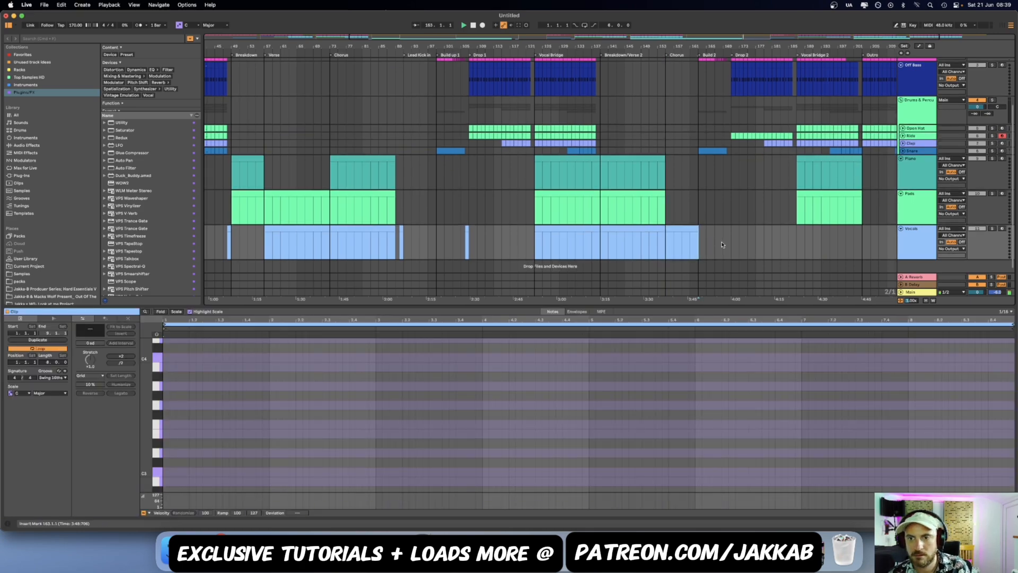
{"action": "left_click_drag", "start_coordinate": [467, 230], "coordinate": [731, 240]}
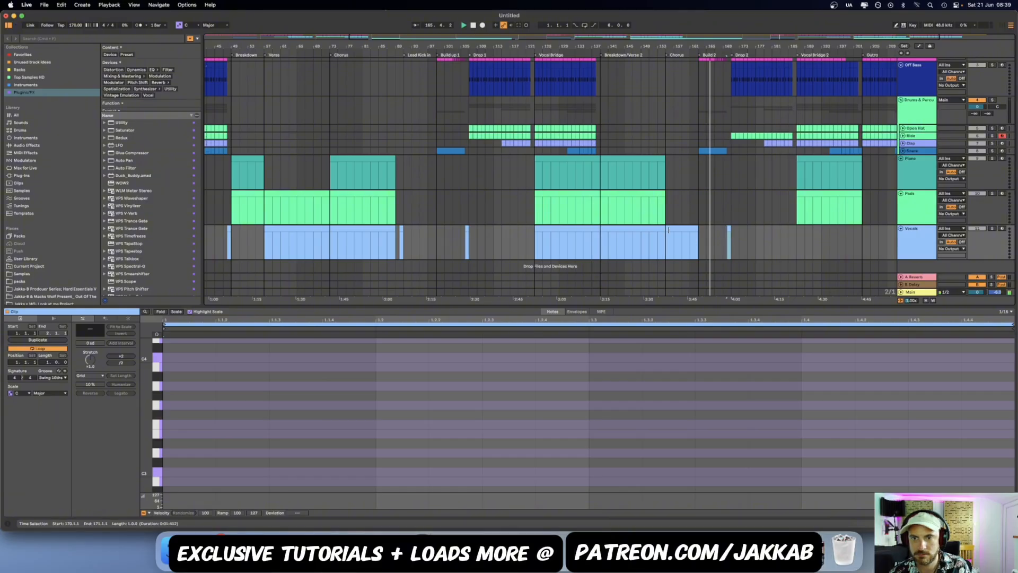
Copy the 16-bar Vocals clip from Breakdown/Verse 2 to Vocal Bridge 2, and play from the starts of Vocal Bridge 2 and the Outro.
{"action": "left_click_drag", "start_coordinate": [624, 229], "coordinate": [820, 237]}
{"action": "scroll", "coordinate": [797, 240], "scroll_direction": "down", "scroll_amount": 3}
{"action": "left_click", "coordinate": [789, 240]}
{"action": "key", "text": "space"}
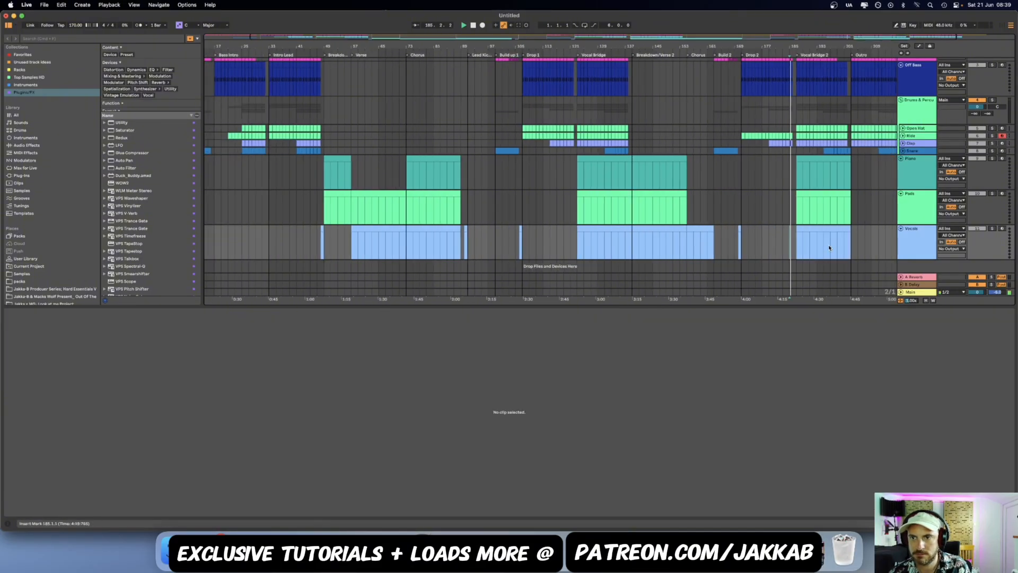
{"action": "scroll", "coordinate": [798, 244], "scroll_direction": "down", "scroll_amount": 2}
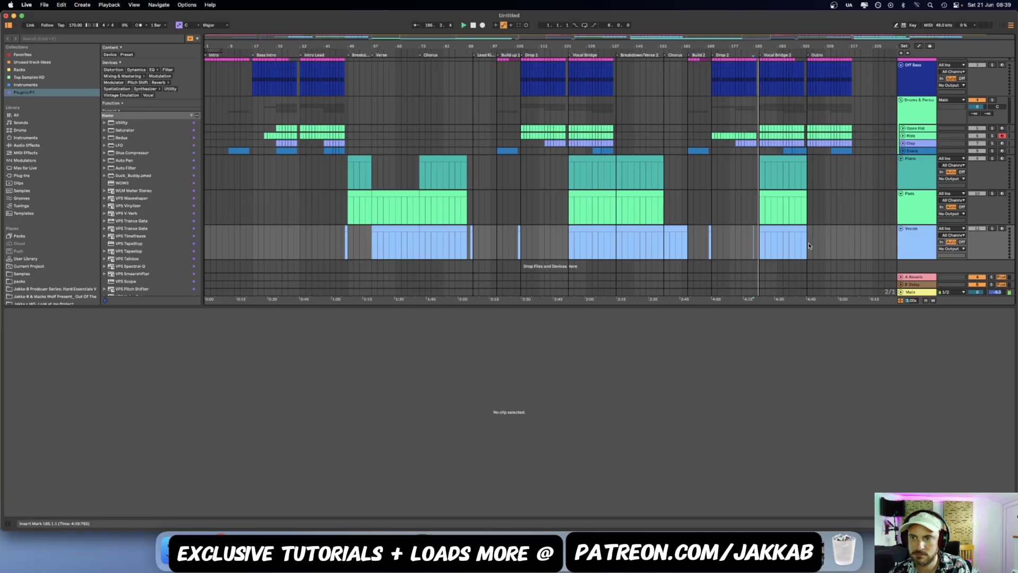
{"action": "left_click", "coordinate": [807, 243]}
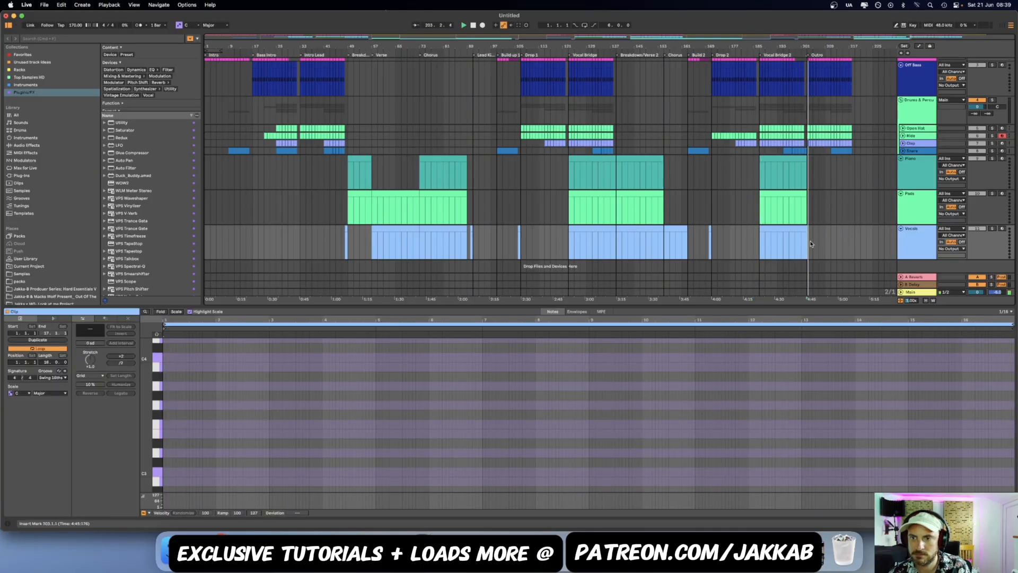
{"action": "key", "text": "space"}
Group the Piano and Pads tracks into a folded group named Synths.
{"action": "left_click", "coordinate": [912, 174]}
{"action": "left_click", "coordinate": [913, 202], "text": "shift"}
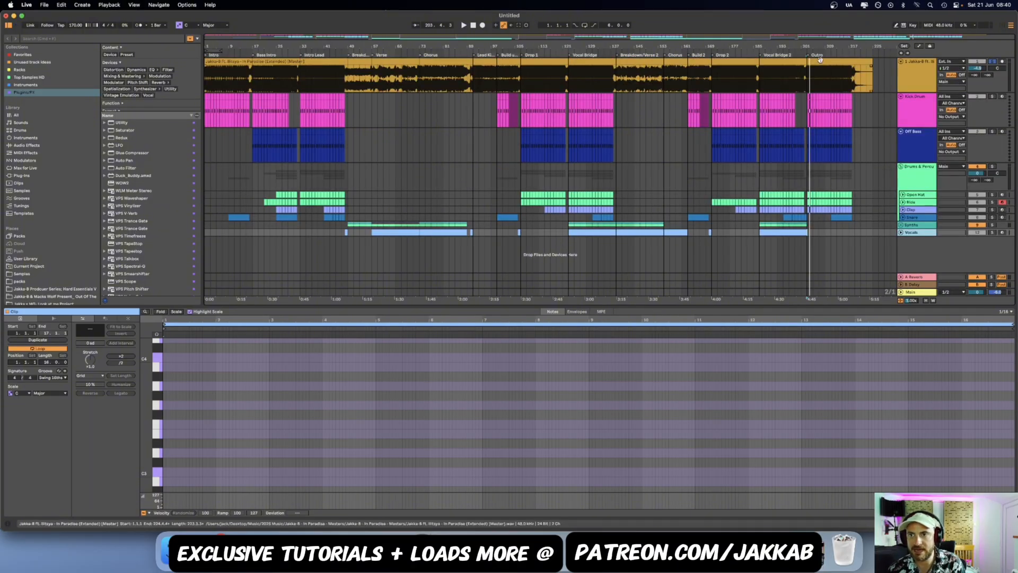
Delete the full-length reference audio clip from the first audio track.
{"action": "left_click", "coordinate": [820, 59]}
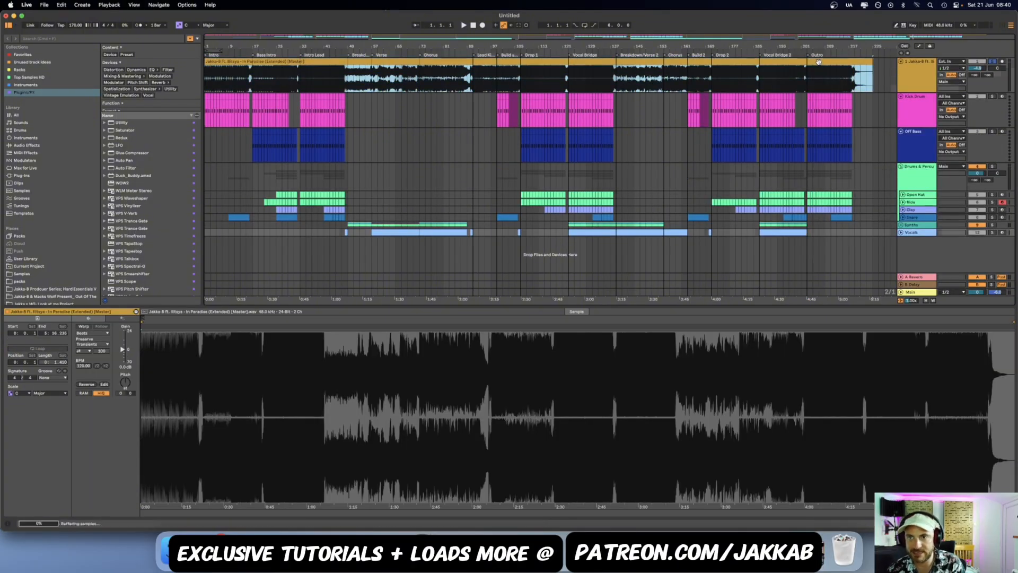
{"action": "key", "text": "Delete"}
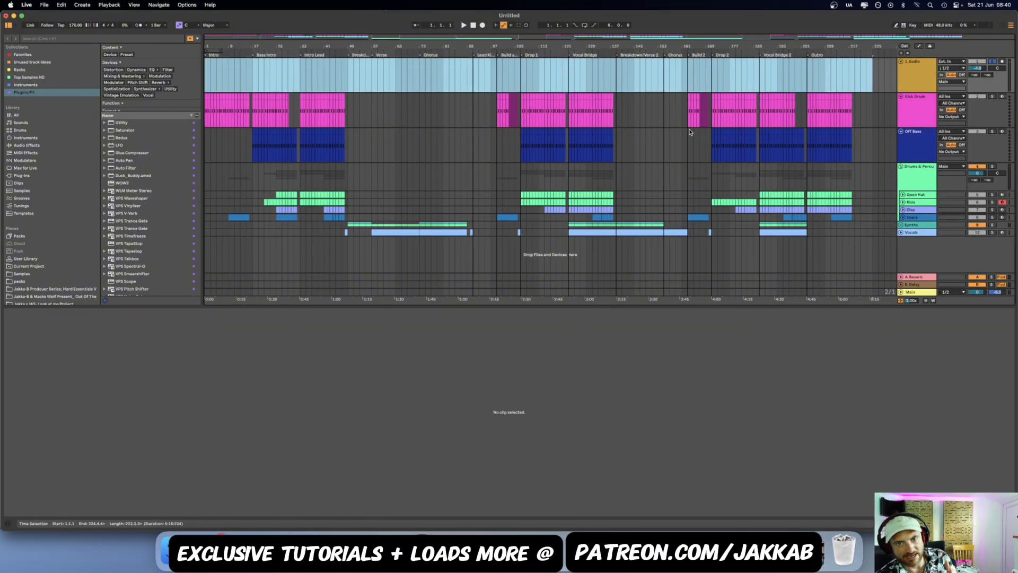